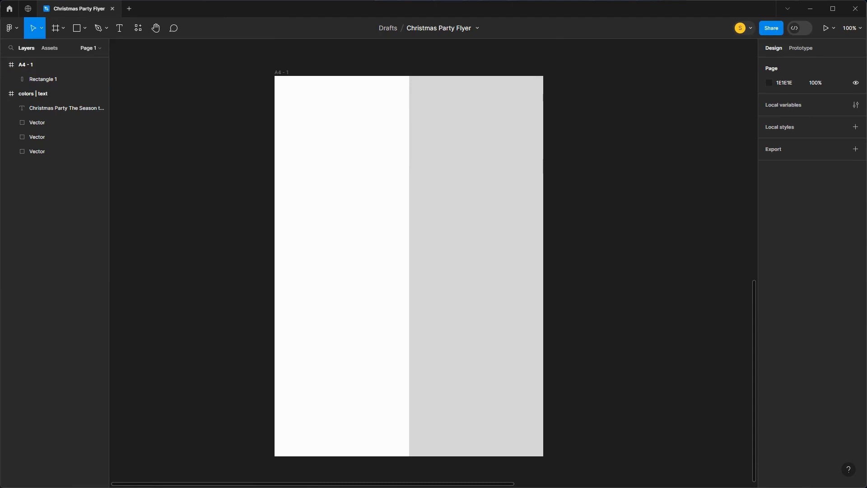
- Duplicate the grey half-page rectangle onto the left side of the A4 frame and resize the copy to 40 × 40
click(280, 73)
right_click(280, 73)
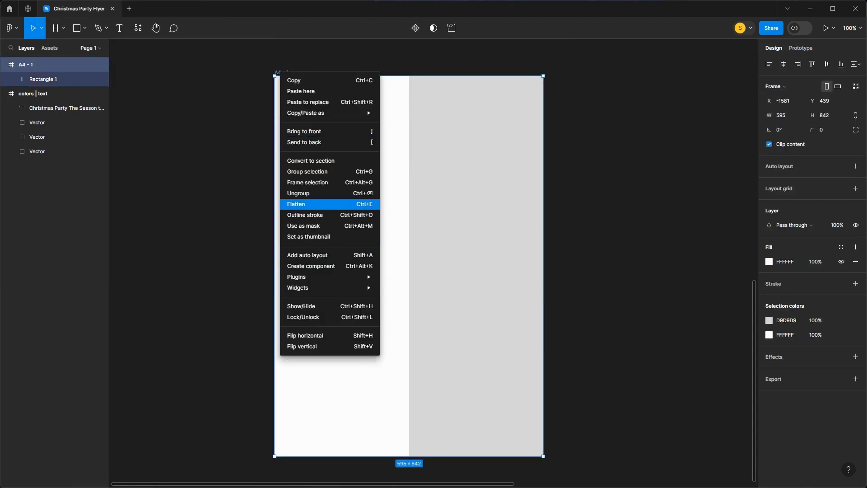
drag(477, 267, 342, 266)
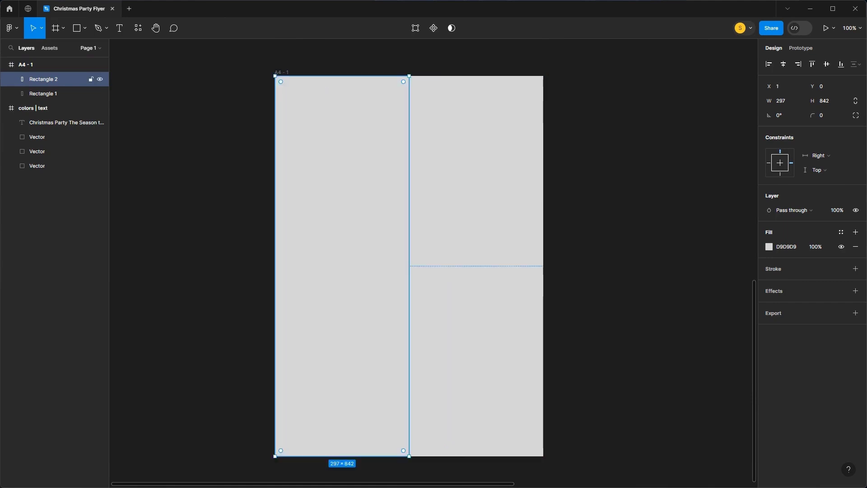
click(783, 100)
text(20)
key(Return)
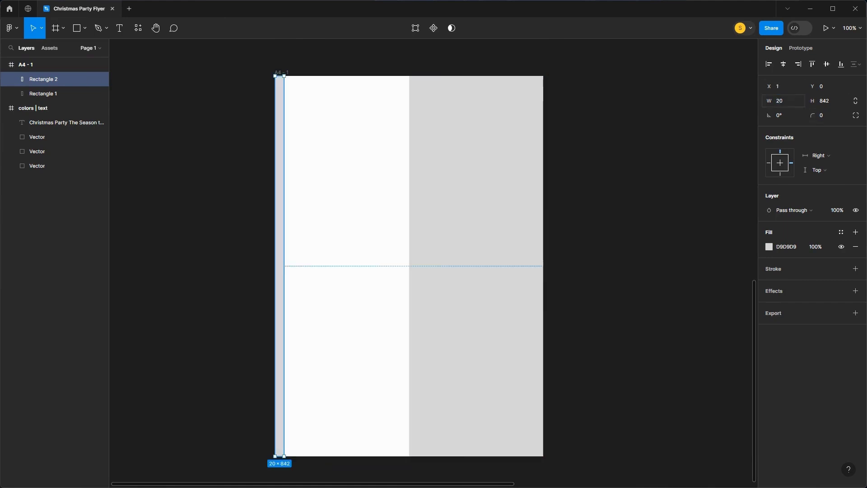
text(40)
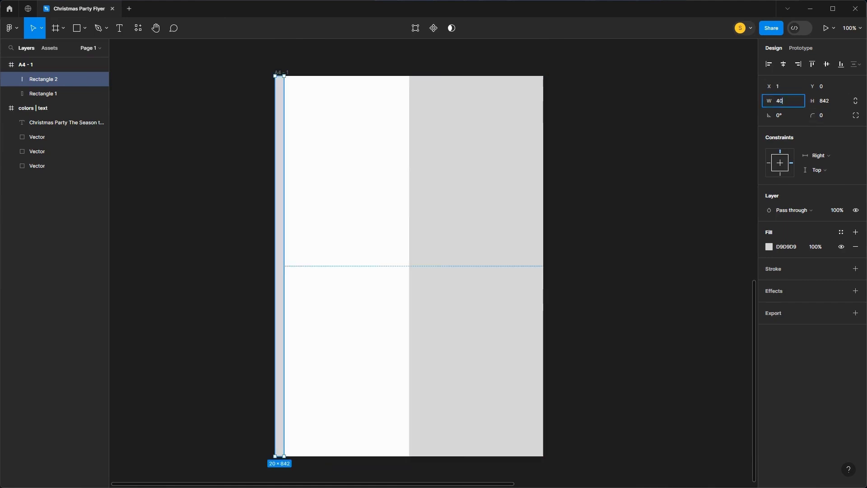
key(Return)
key(Tab)
text(40)
key(Return)
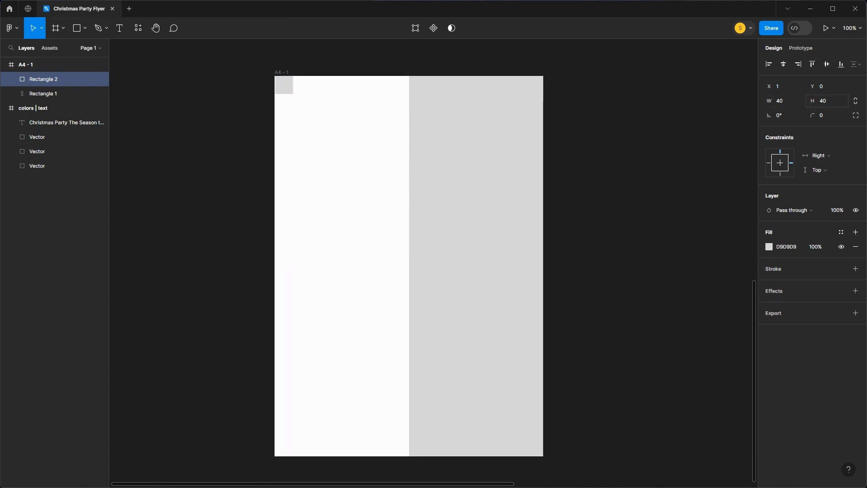
- Place a copy of the 40 × 40 square in the A4 frame's bottom-left corner
drag(284, 85, 285, 447)
click(253, 434)
click(284, 85)
shift+click(284, 447)
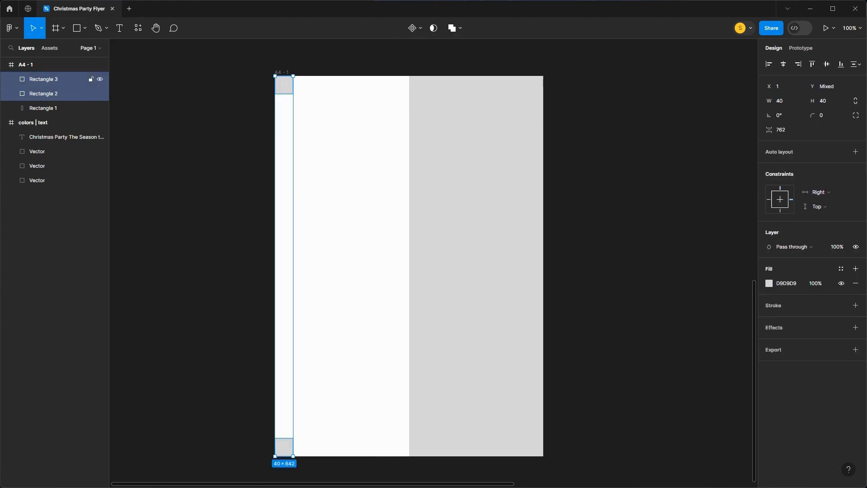
key(Escape)
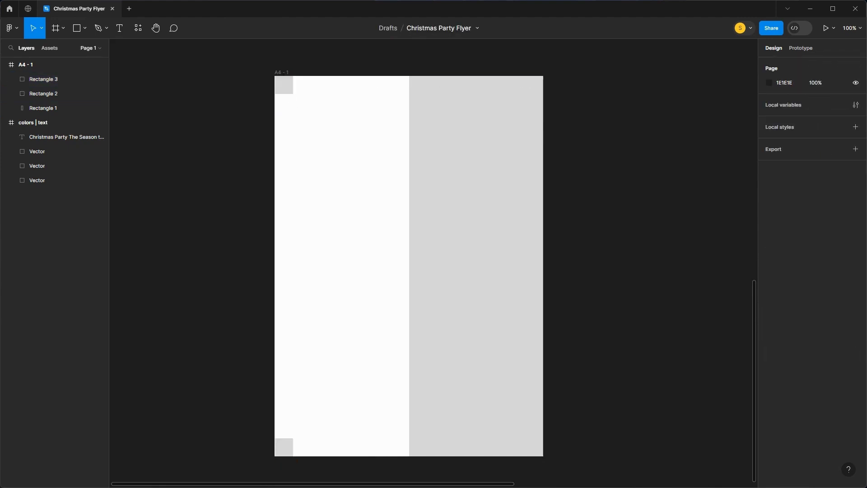
- Darken the fill of both corner squares to the grey ACACAC
click(43, 79)
shift+click(43, 94)
click(769, 283)
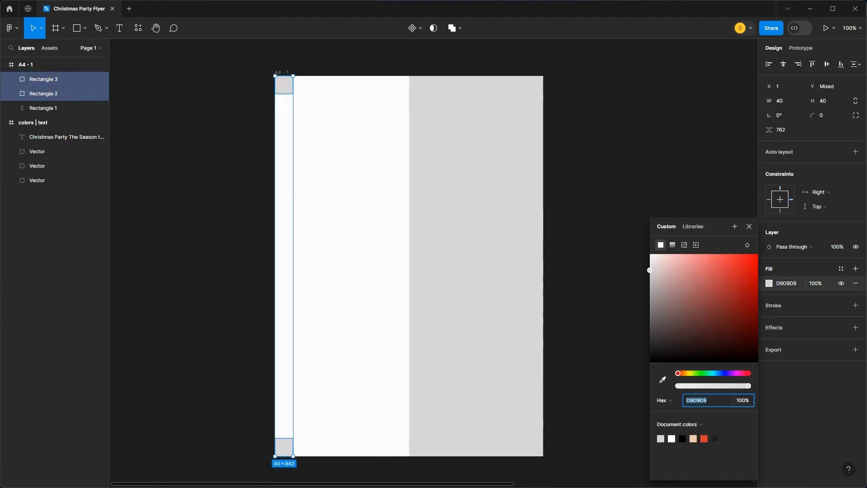
drag(650, 270, 650, 291)
click(608, 289)
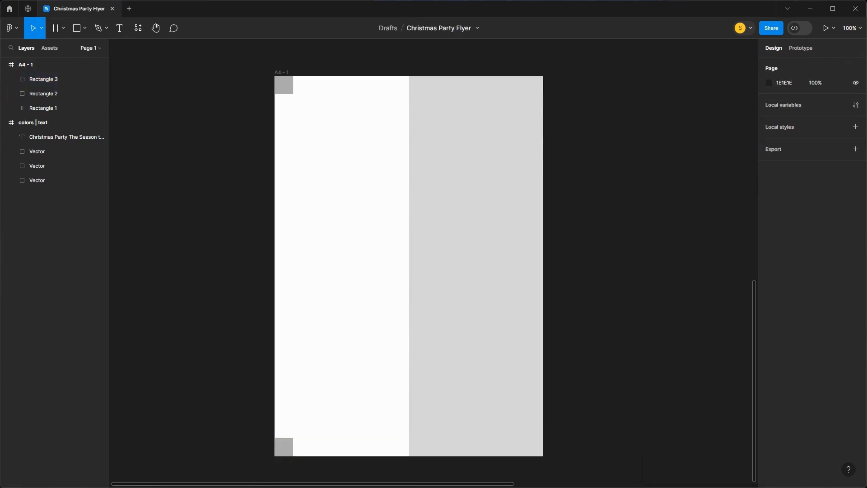
- Duplicate both corner squares and align the two copies to the A4 frame's right edge
click(43, 94)
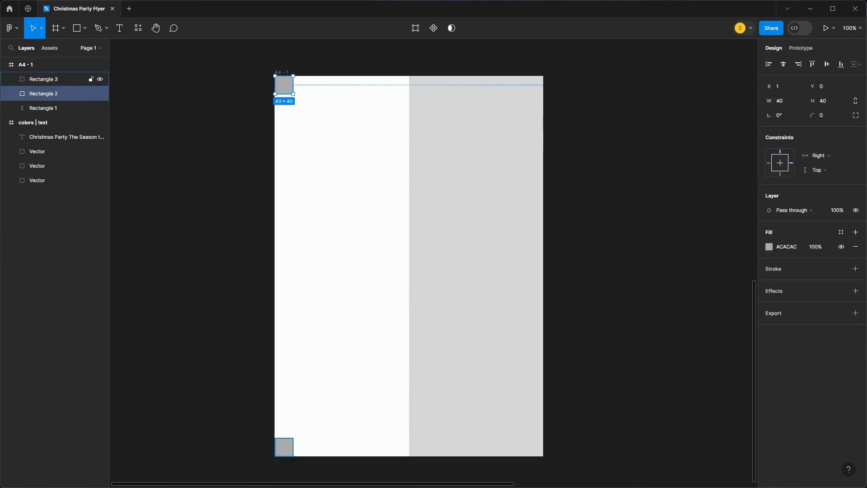
shift+click(44, 79)
key(ctrl+d)
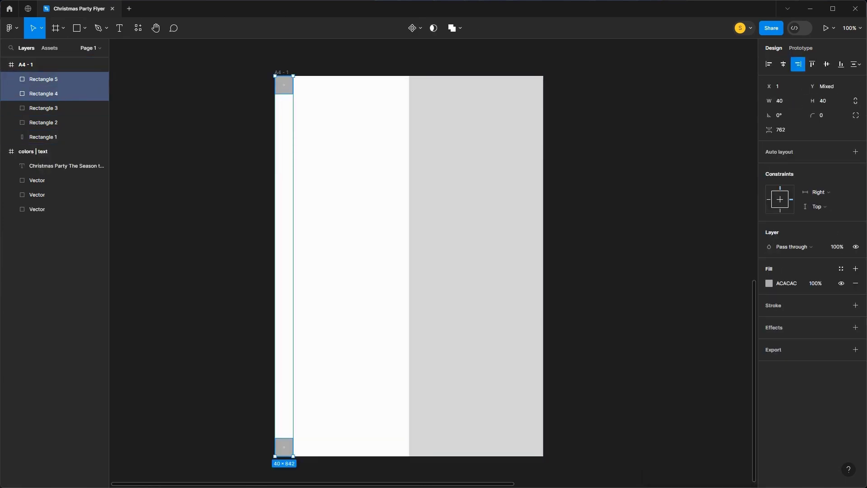
key(Escape)
click(43, 93)
click(798, 63)
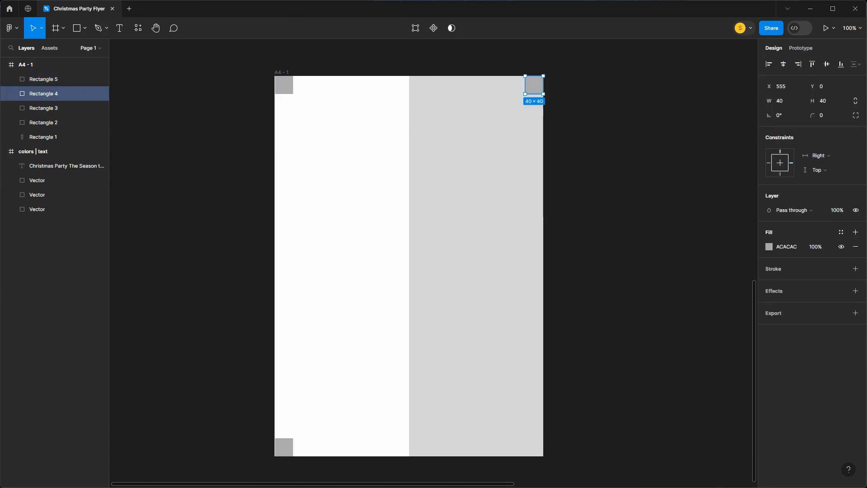
click(43, 79)
click(798, 63)
key(Escape)
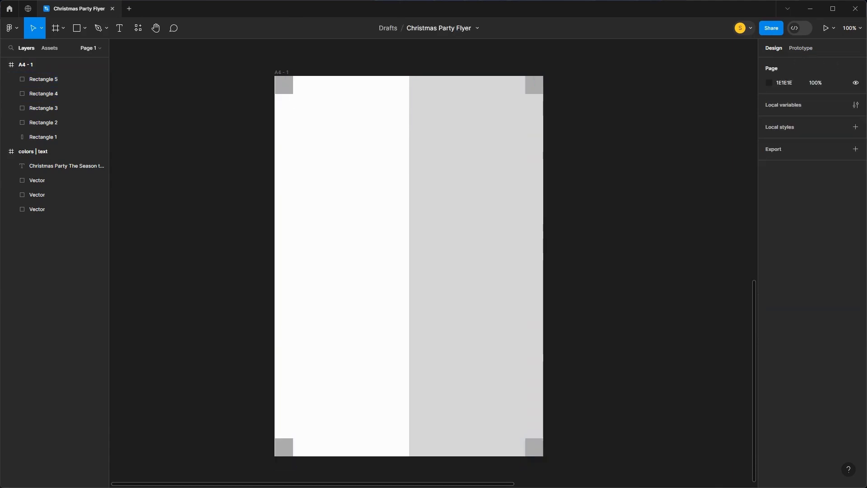
- Draw a rectangle about 520 × 226 between the two lower corner squares, sitting on their top edge
drag(632, 226, 641, 205)
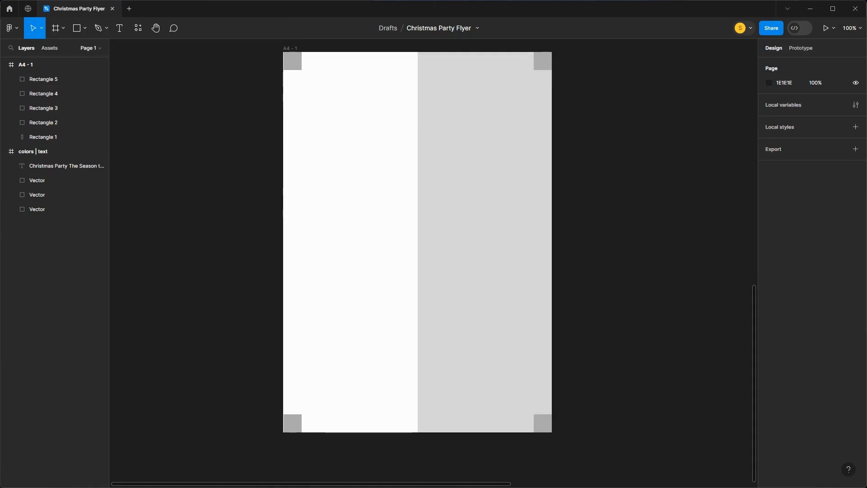
drag(433, 271, 521, 202)
scroll(433, 244, up, 3)
scroll(433, 244, right, 3)
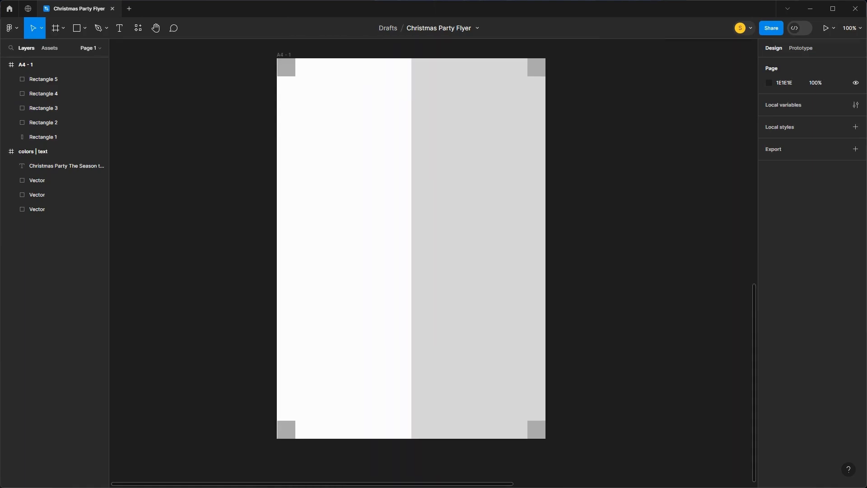
scroll(434, 244, right, 1)
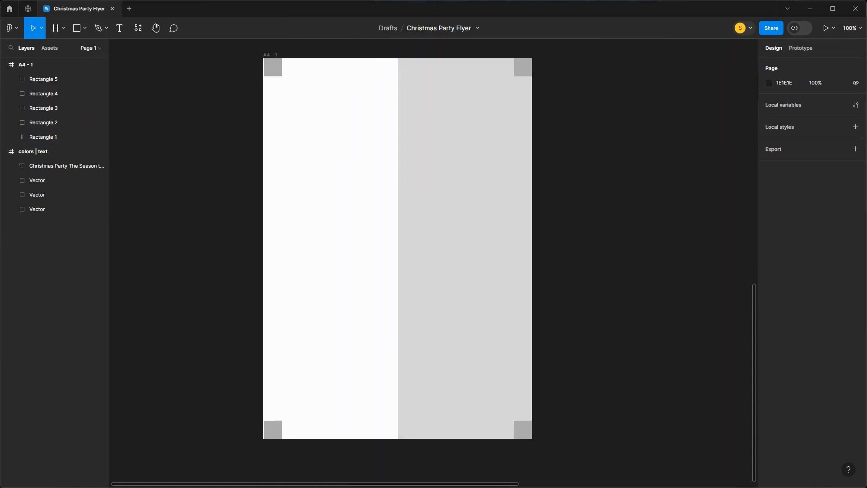
key(r)
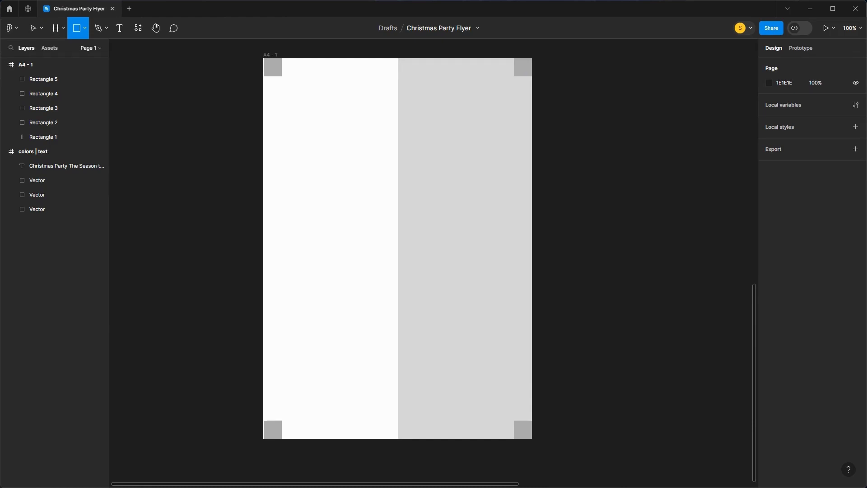
mouse_move(281, 420)
mouse_down()
mouse_move(439, 300)
mouse_move(516, 318)
mouse_up()
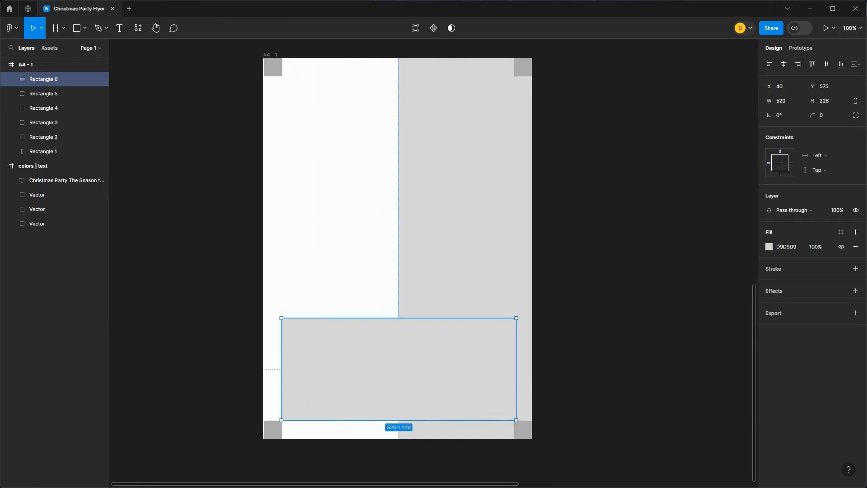
- Lighten the fill of the wide lower rectangle to F0F0F0
click(777, 247)
click(769, 247)
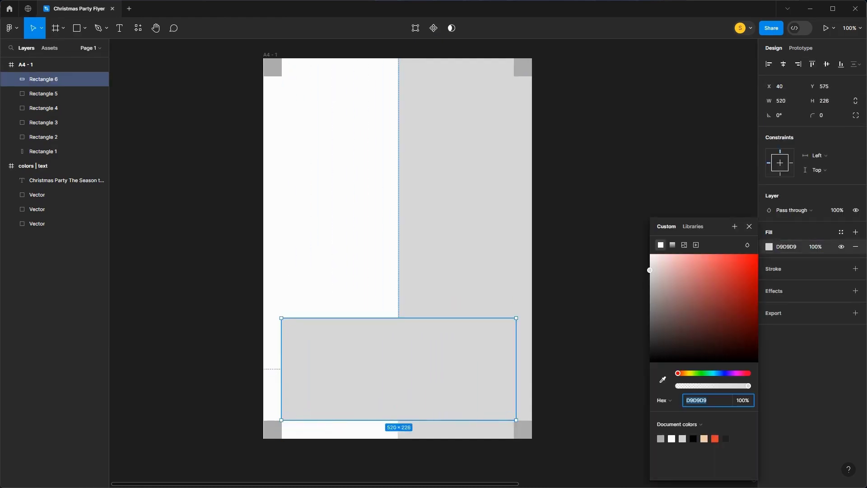
drag(651, 270, 650, 261)
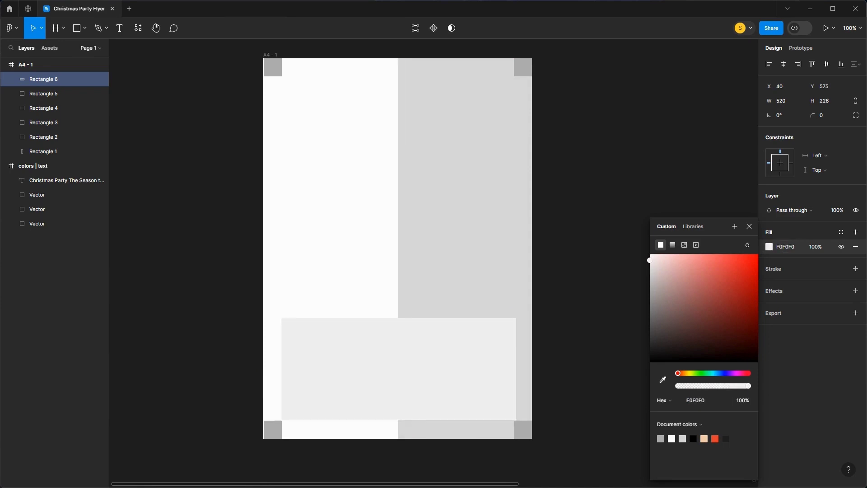
- Adjust the light rectangle's edges to about 514 × 227 so it fits between the corner squares
drag(516, 369, 514, 369)
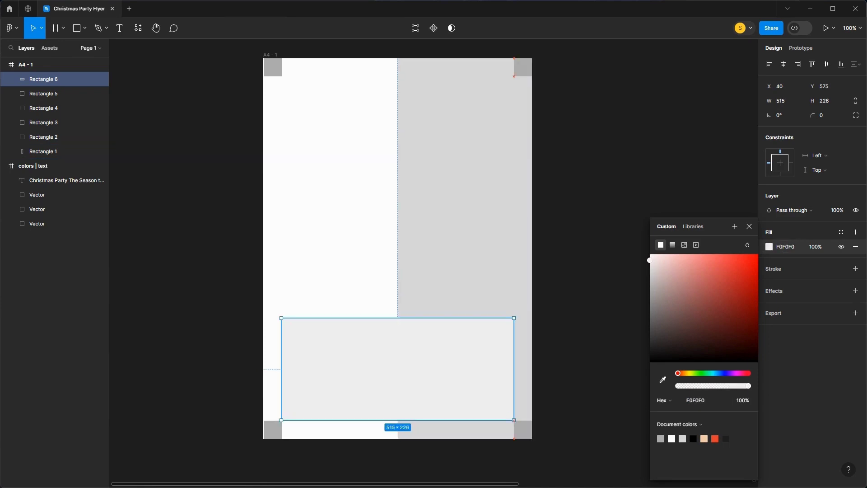
drag(281, 369, 282, 369)
mouse_move(398, 420)
mouse_down()
mouse_move(398, 411)
mouse_move(398, 420)
mouse_up()
key(Escape)
- Narrow the light rectangle so its right edge meets the A4 frame's vertical centre line
drag(398, 248, 408, 275)
click(469, 395)
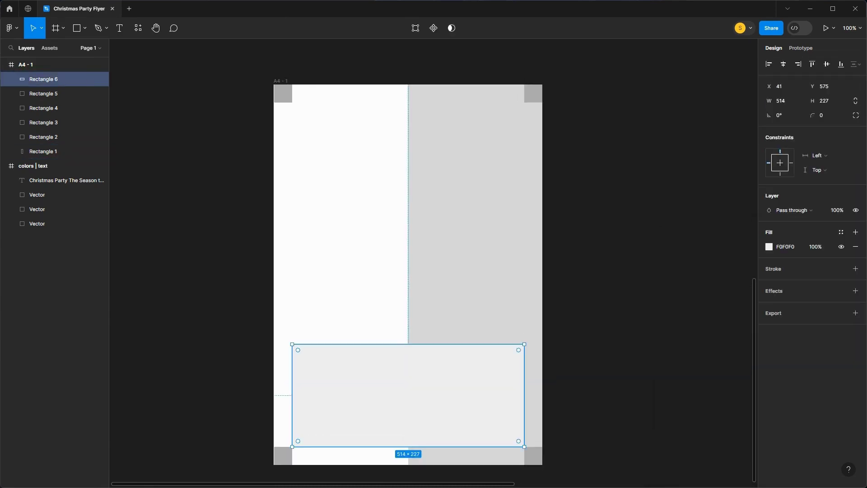
drag(524, 395, 408, 395)
click(198, 271)
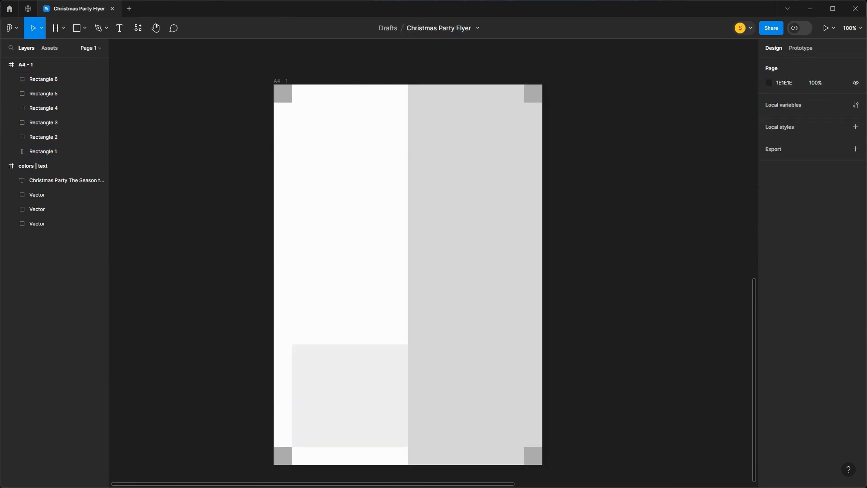
- Draw a curved open path with pointed, flame-like tips across the light rectangle from its upper-left corner using the Pen tool
click(98, 28)
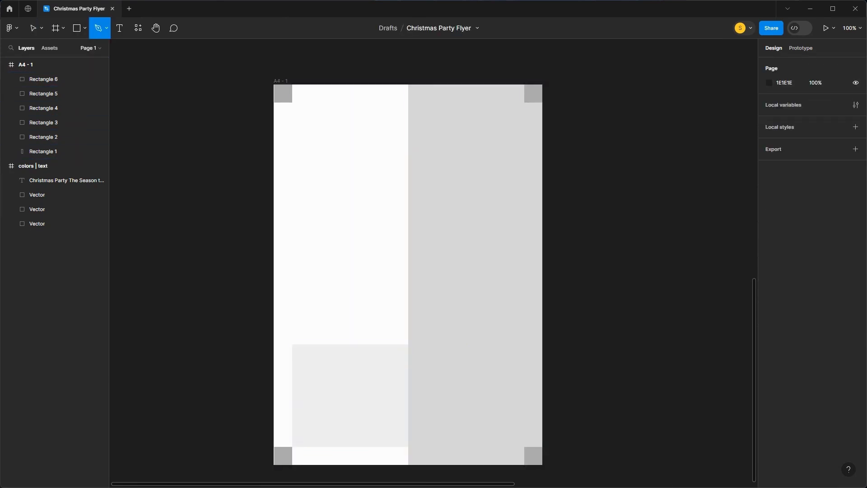
click(290, 338)
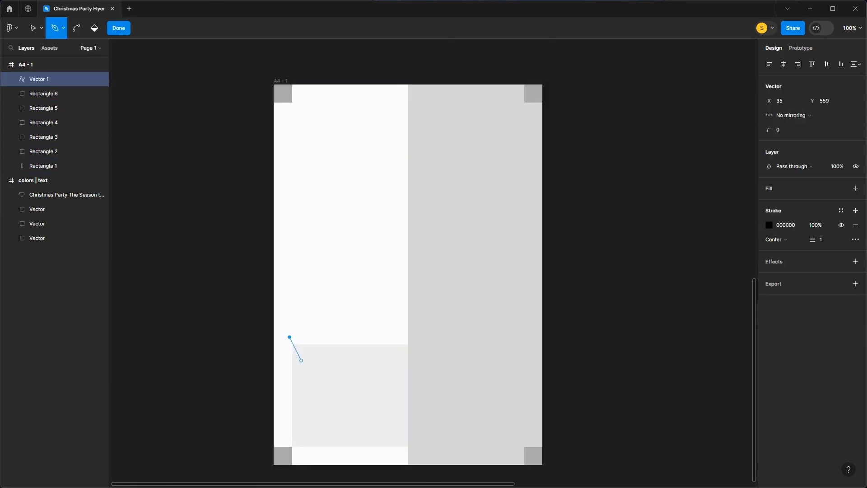
drag(310, 366, 327, 377)
click(310, 366)
drag(300, 320, 305, 307)
drag(359, 388, 413, 416)
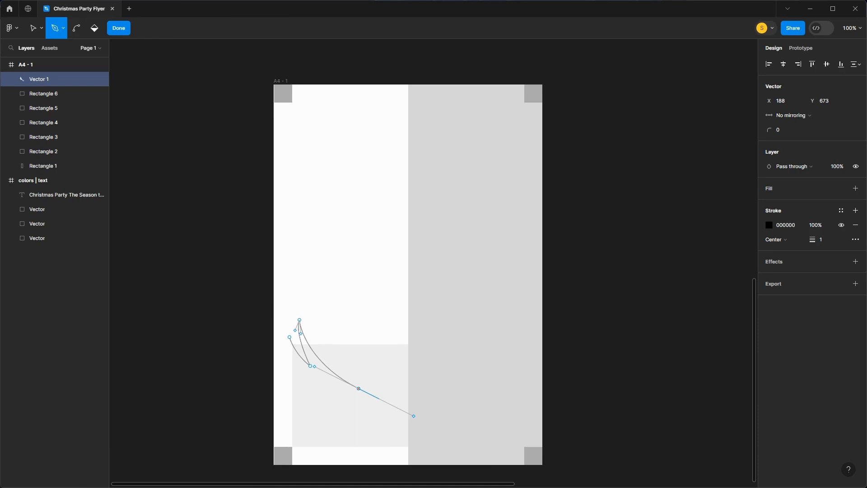
click(358, 389)
click(369, 395)
drag(354, 369, 354, 366)
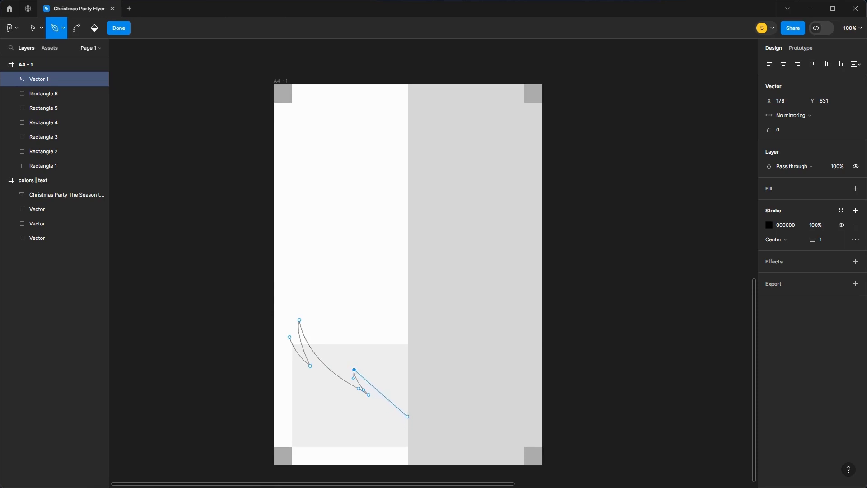
- Curve the path down to the rectangle's lower-right corner and close it along the base, making a shape about 264 × 287
drag(409, 431, 409, 452)
click(408, 450)
click(290, 450)
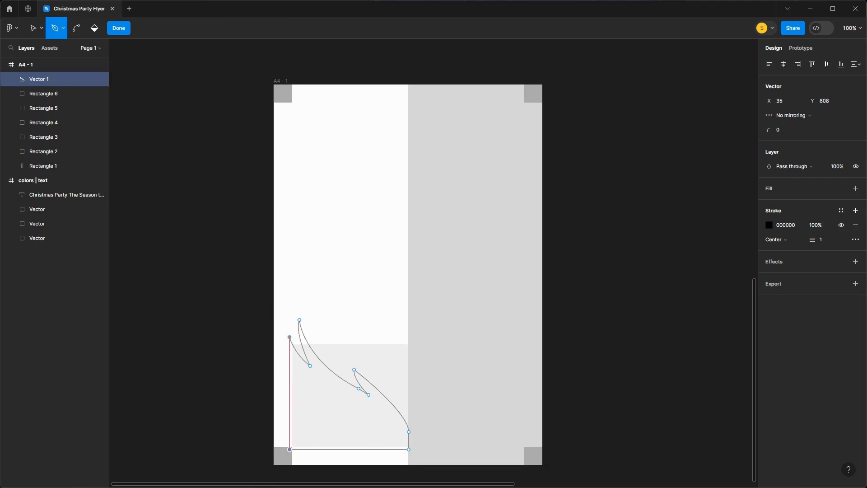
click(289, 337)
click(118, 28)
click(194, 136)
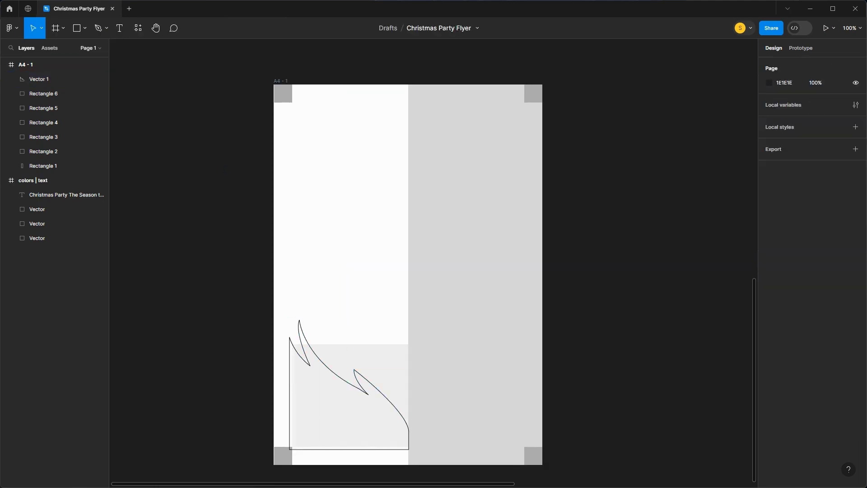
- Remove the flame-like vector's black stroke and give it a D9D9D9 fill
click(50, 79)
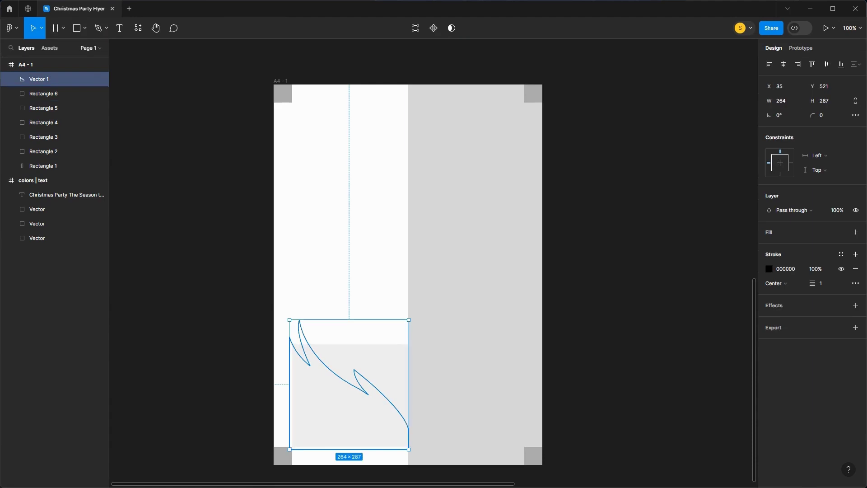
click(856, 269)
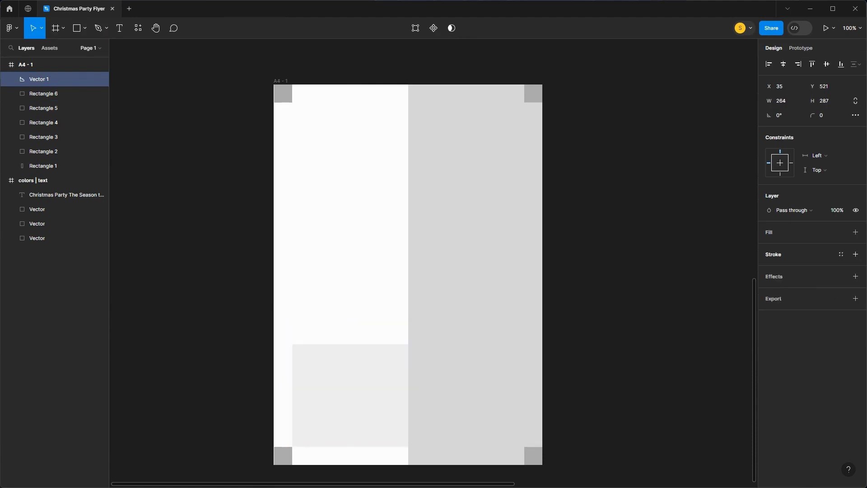
click(855, 232)
key(Escape)
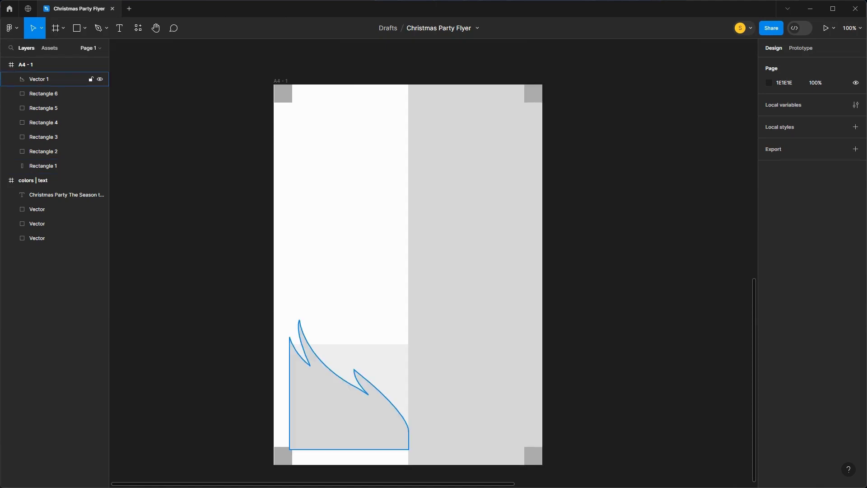
- Enlarge the light rectangle to about 263 × 281 and resize the flame-like vector to about 258 × 281, aligned with the corner squares
click(378, 362)
drag(292, 344, 290, 320)
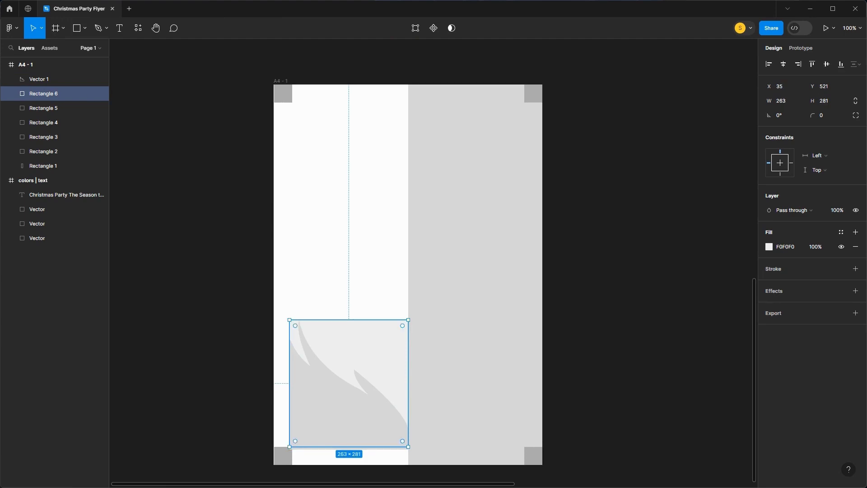
click(50, 79)
drag(289, 320, 293, 320)
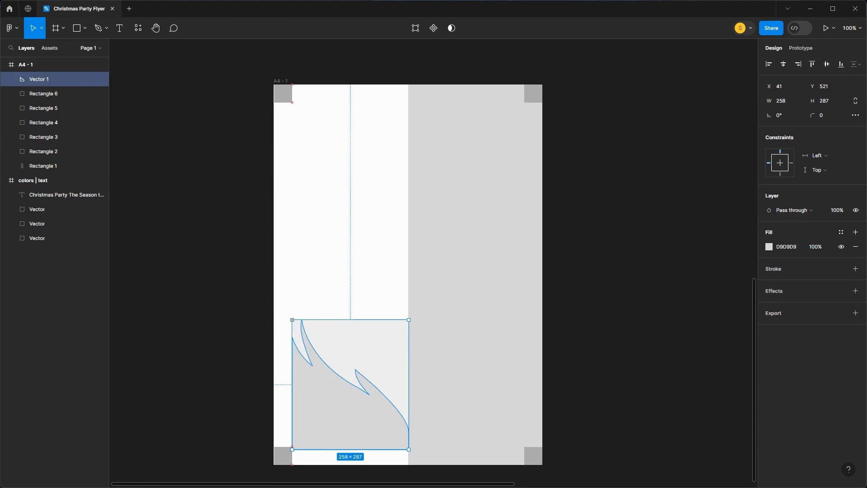
drag(350, 450, 350, 446)
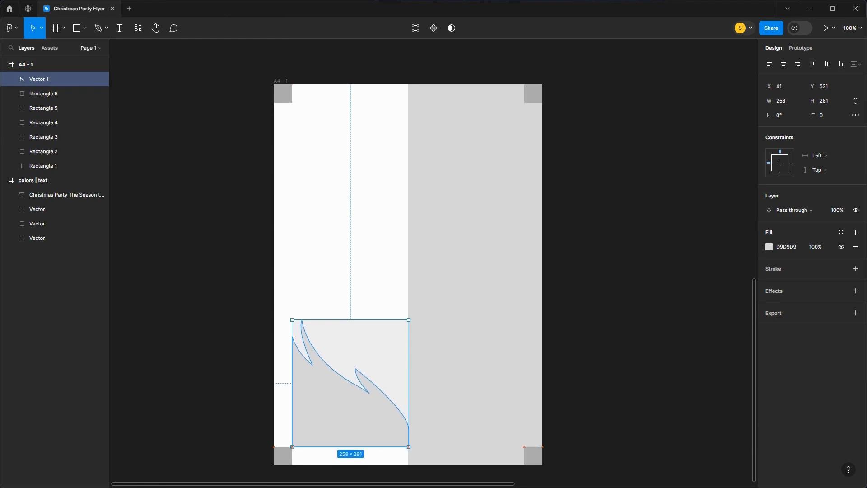
- Shorten the flame-like vector from its upper edge to a height of 246, keeping its base in place
drag(351, 320, 351, 336)
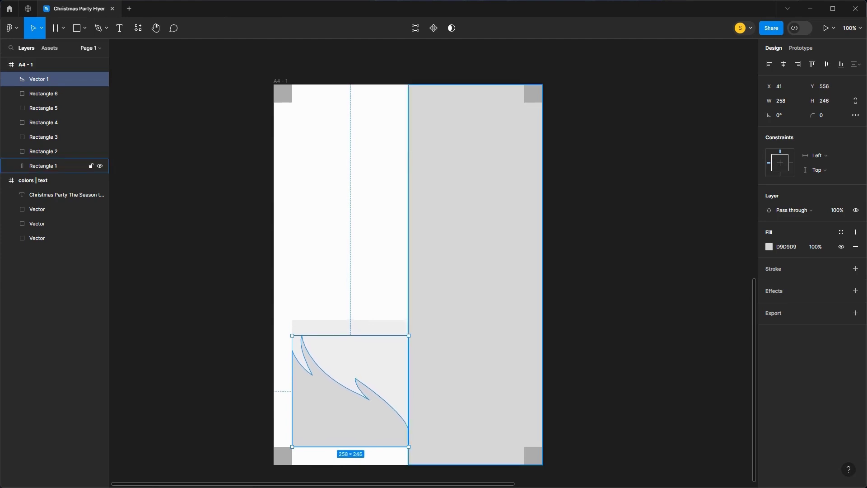
key(Escape)
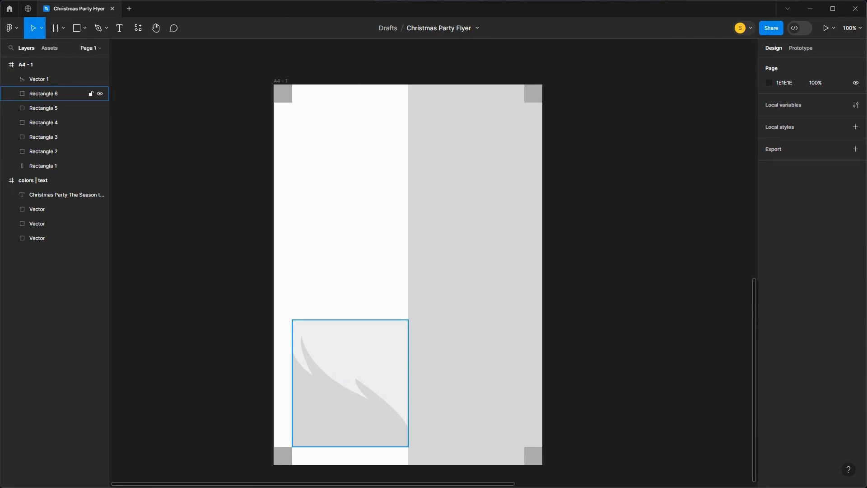
click(362, 350)
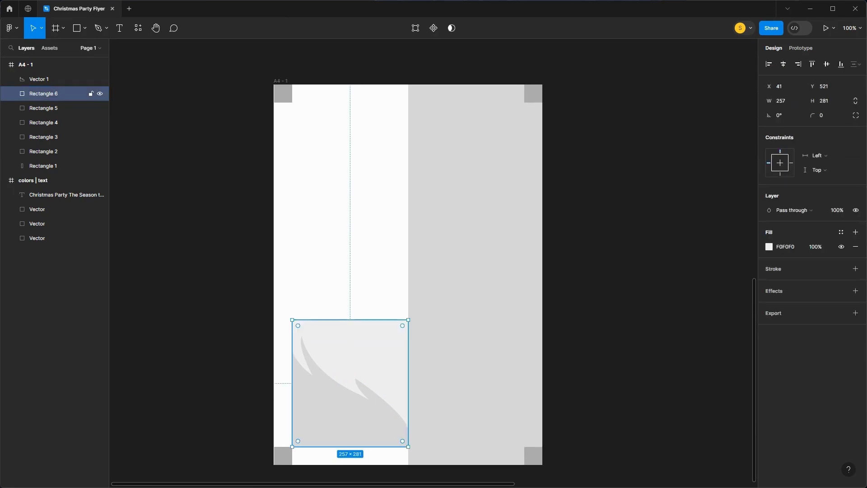
- Duplicate the flame-like vector, flip the copy horizontally and move it to the right half of the frame
click(345, 406)
key(ctrl+d)
right_click(310, 405)
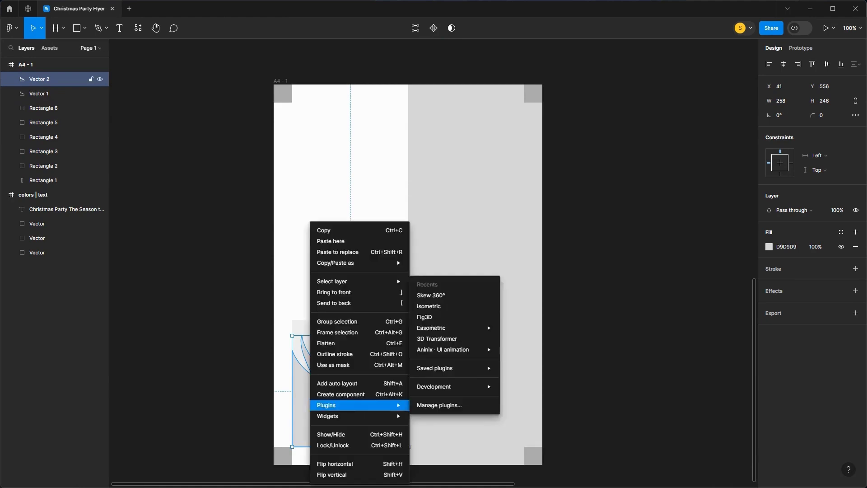
click(335, 464)
drag(346, 420, 479, 420)
key(shift+Left)
key(shift+Left)
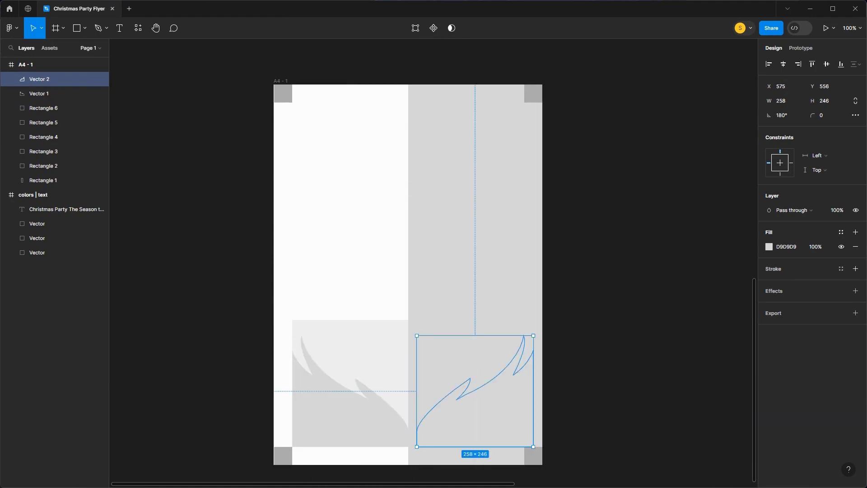
- Darken the mirrored flame vector's fill to 949494
click(769, 247)
drag(650, 270, 650, 300)
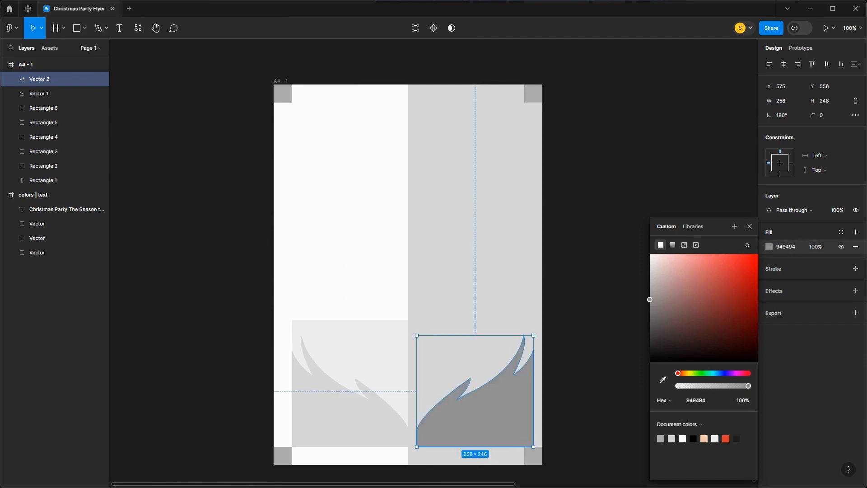
click(597, 361)
- Butt the mirrored flame vector against the original at the frame's centre line and combine both with Union
drag(492, 418, 483, 418)
key(Right)
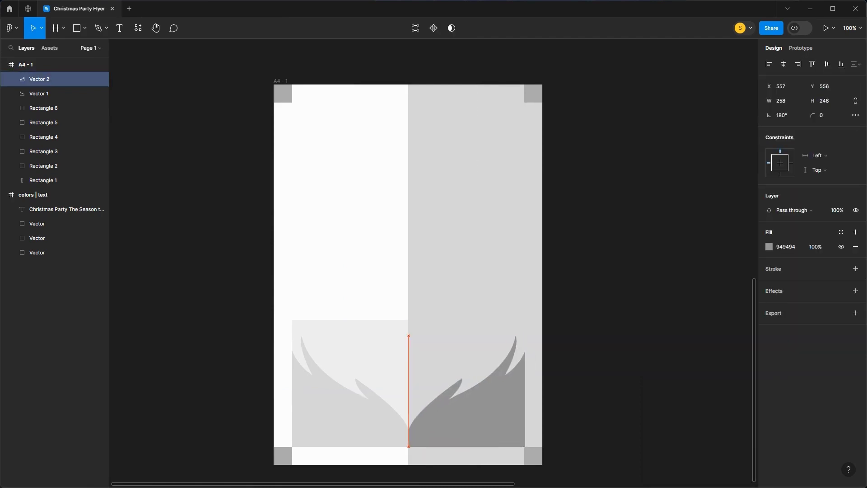
shift+click(39, 94)
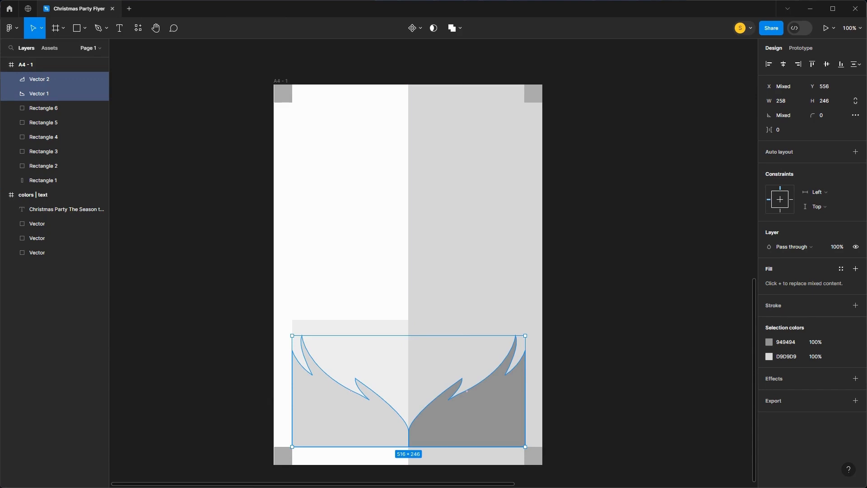
click(452, 28)
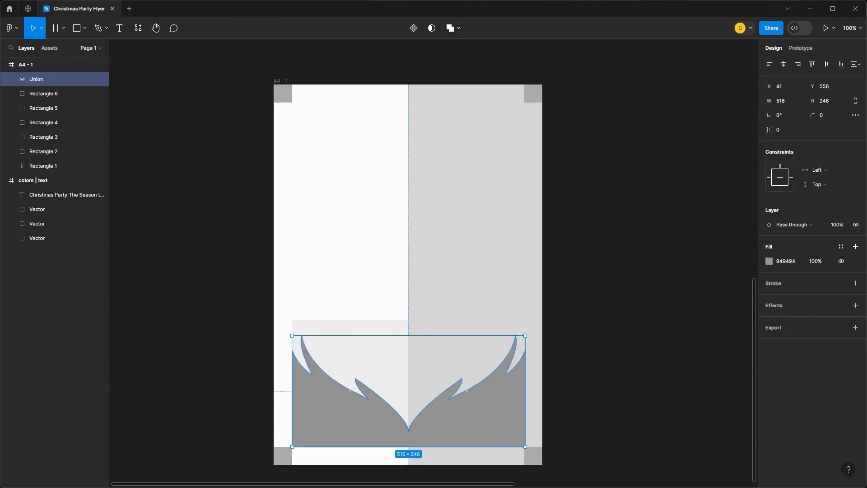
- Round the lower-left corner point of the left flame vector inside the union with a radius of 20
key(Return)
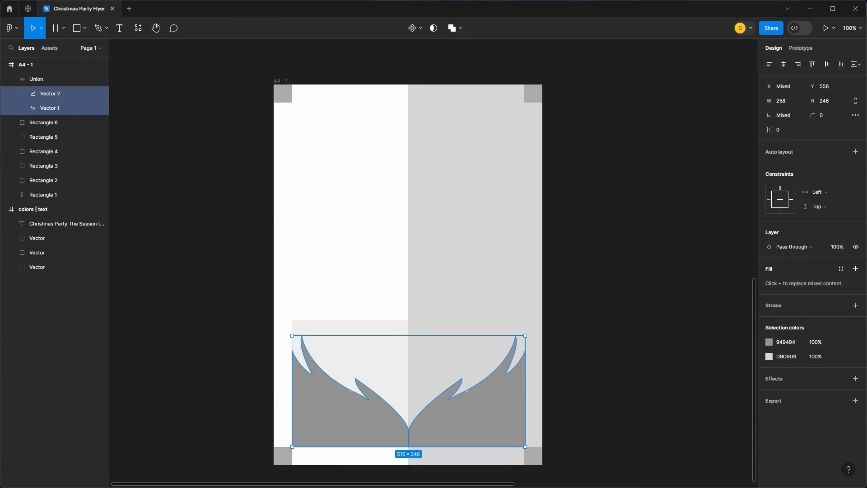
click(59, 108)
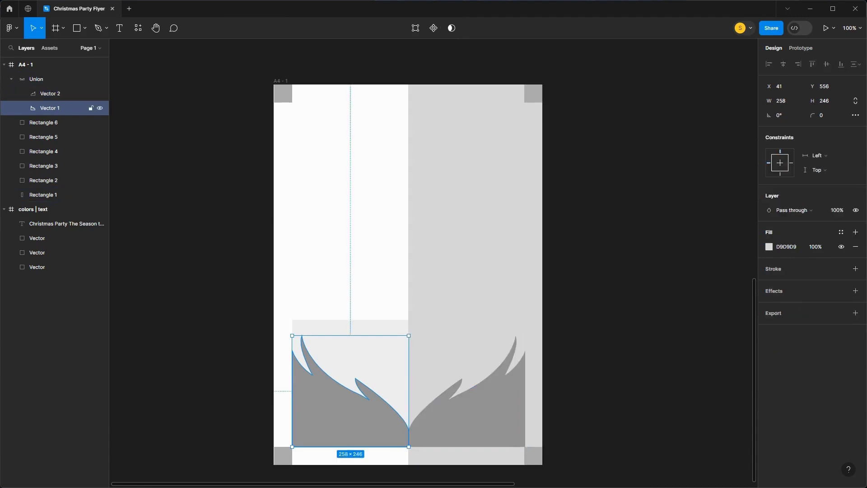
key(Return)
click(292, 447)
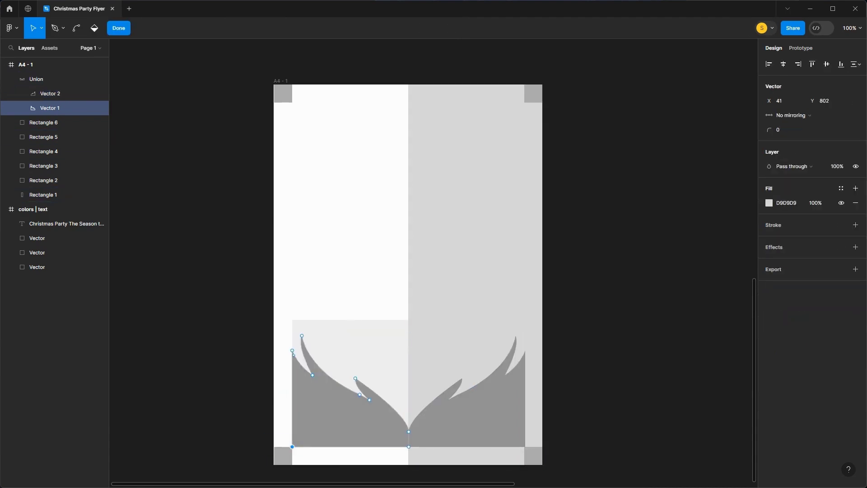
click(783, 129)
text(20)
key(Return)
key(Return)
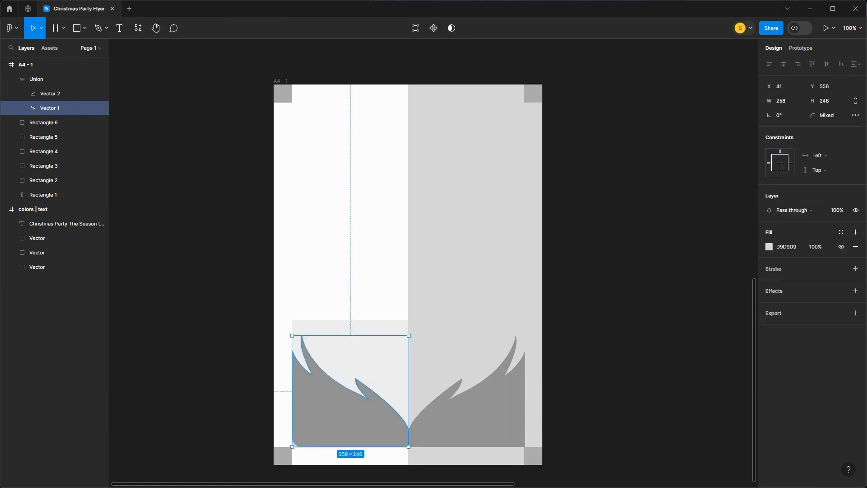
- Round the lower-right corner point of the right flame vector inside the union with a radius of 20
click(50, 94)
key(Return)
click(526, 447)
click(783, 129)
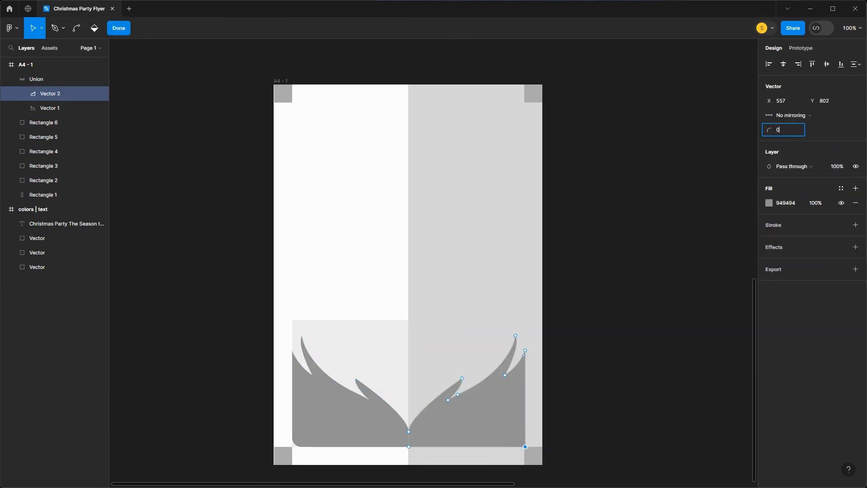
text(20)
key(Return)
key(Escape)
key(Escape)
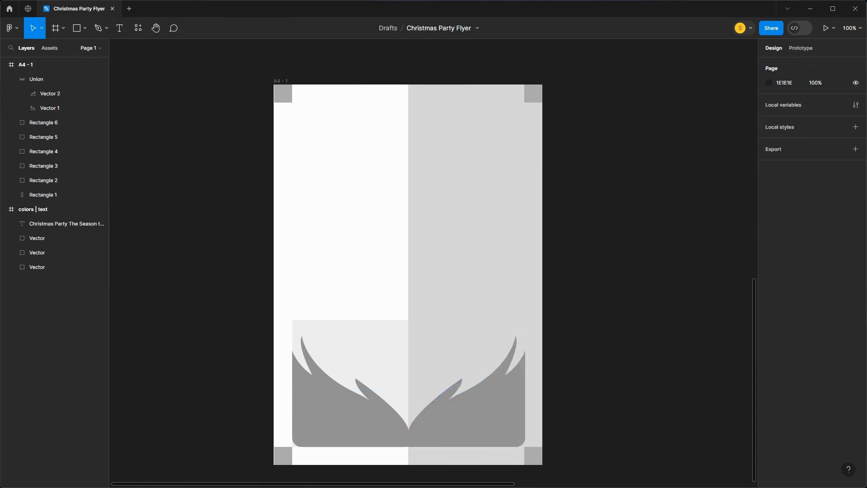
- Fill the flame-like union with the orange-red sampled from the swatch in the colors | text frame
key(ctrl+minus)
drag(434, 226, 409, 305)
click(50, 79)
click(770, 261)
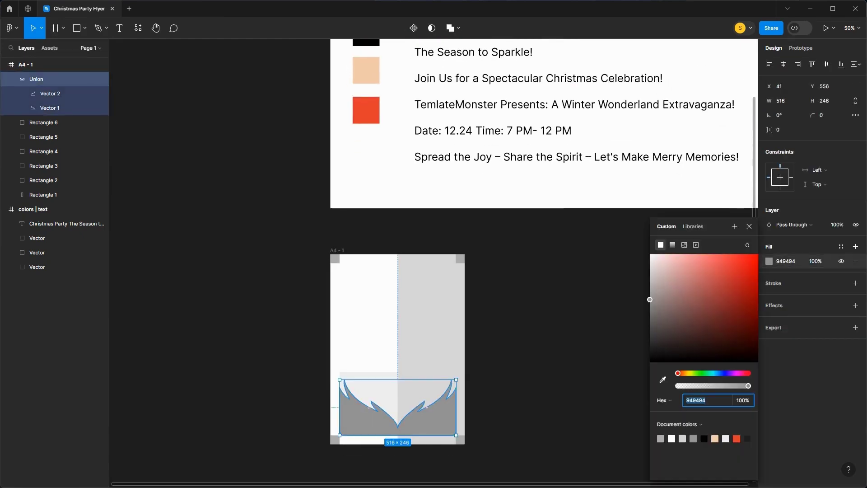
click(663, 379)
click(367, 110)
click(280, 149)
- Start a Pen path at the upper-left margin corner, running straight to the frame's centre line and slightly down
drag(407, 316, 424, 289)
key(ctrl+plus)
scroll(411, 298, left, 1)
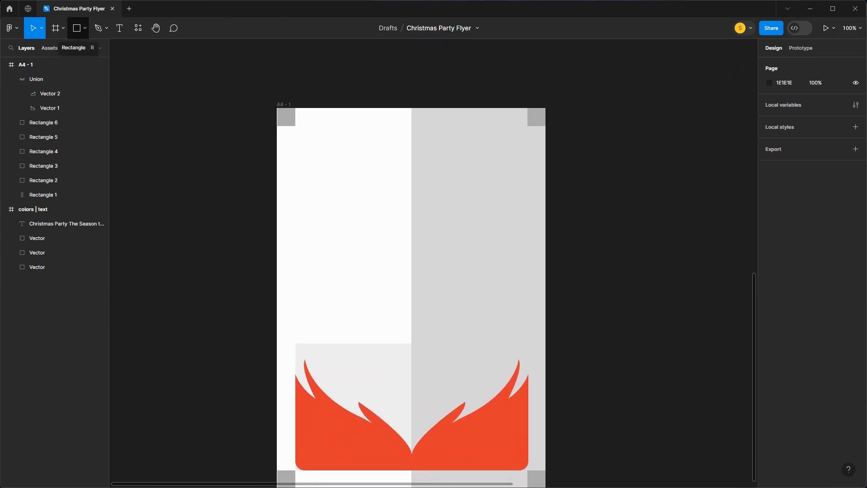
click(98, 28)
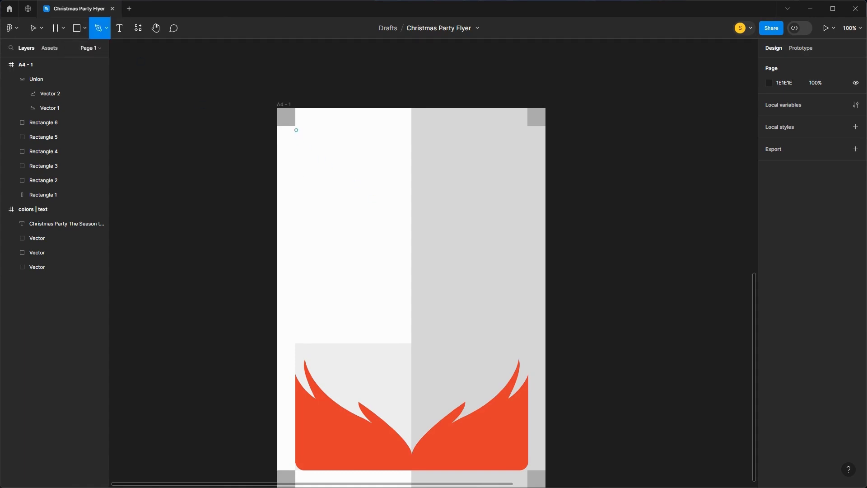
click(296, 126)
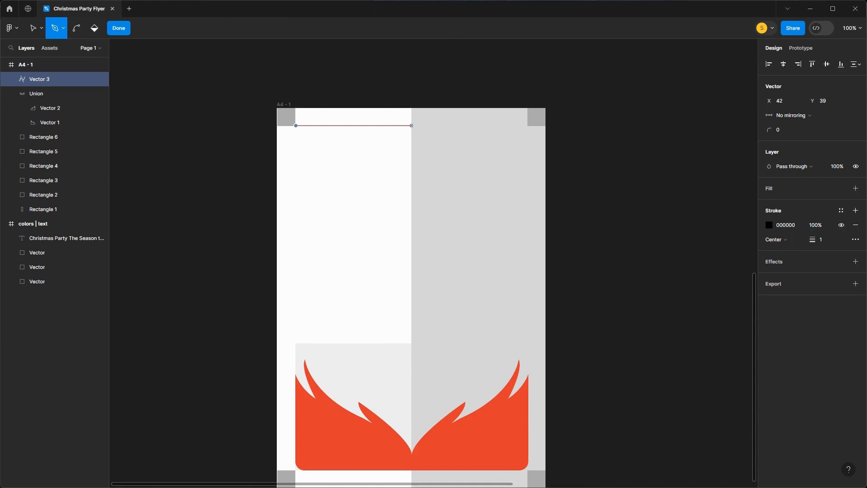
click(411, 125)
click(411, 130)
- Curve the path down and back to its starting point, closing a bowl-like shape about 256 × 126
drag(404, 142, 403, 155)
drag(403, 155, 404, 153)
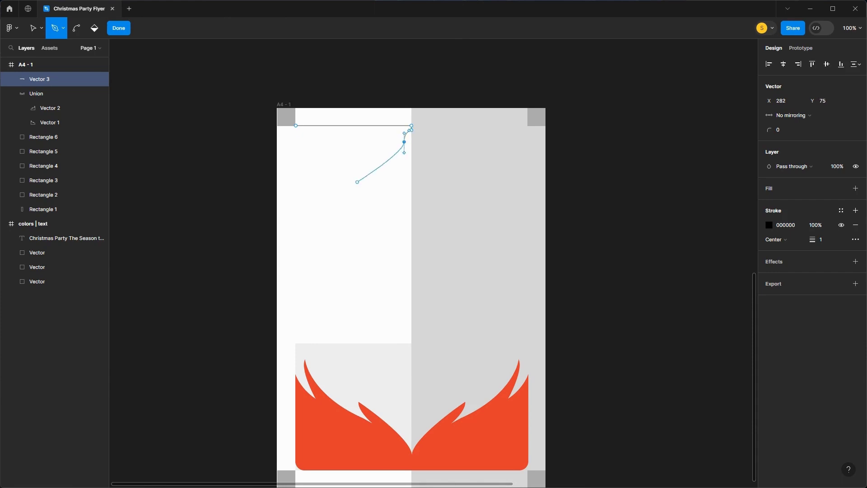
drag(359, 183, 393, 182)
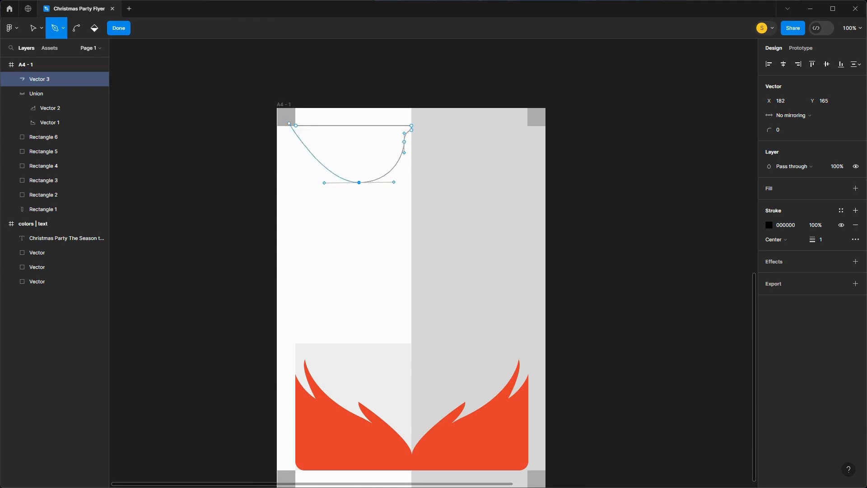
drag(295, 126, 296, 67)
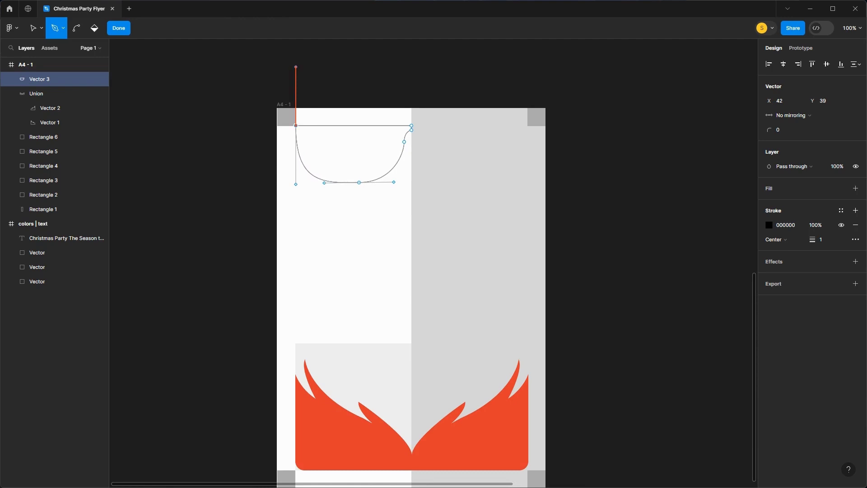
key(Escape)
key(Escape)
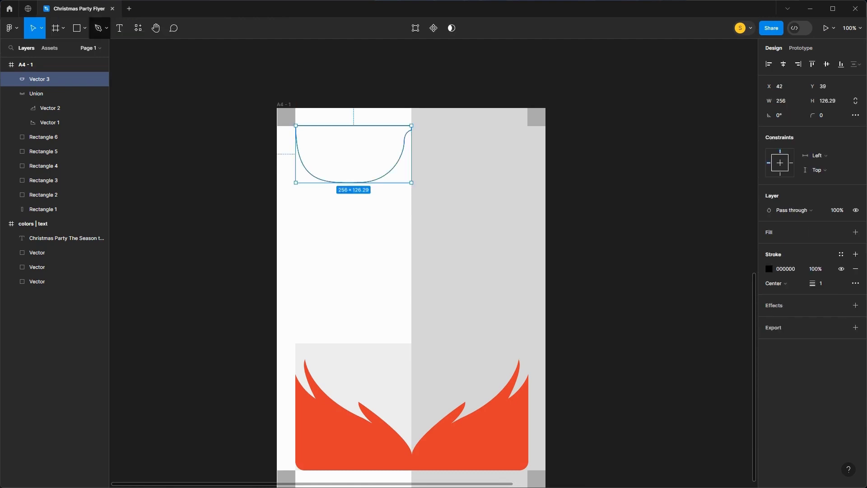
- Fit the bowl-like vector to the margin corner and centre line at X 41, Y 40, sized 257 × 125
drag(296, 125, 296, 125)
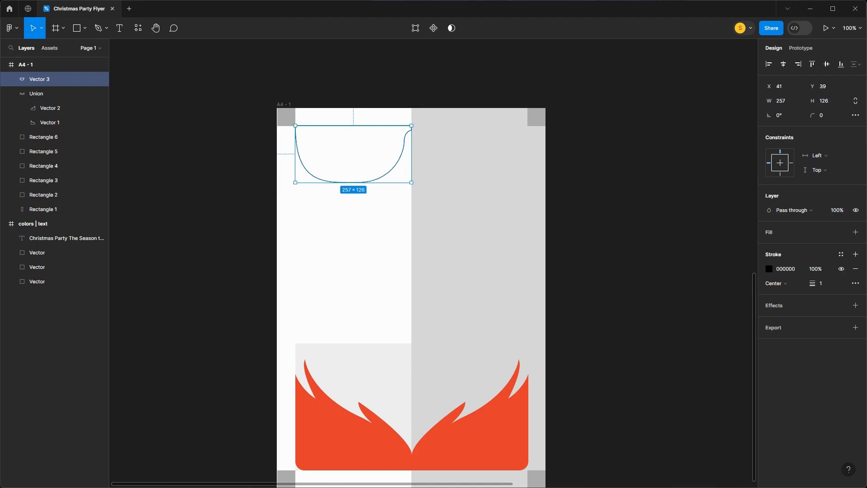
key(Down)
drag(411, 183, 412, 183)
- Round the bowl-like vector's upper-left corner point with radius 20 and replace its stroke with a D9D9D9 fill
key(Return)
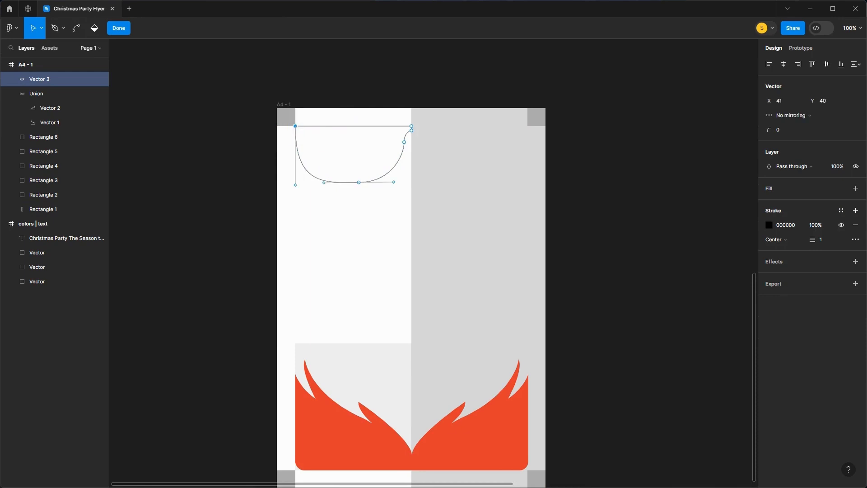
click(784, 129)
text(20)
key(Return)
key(Escape)
key(Escape)
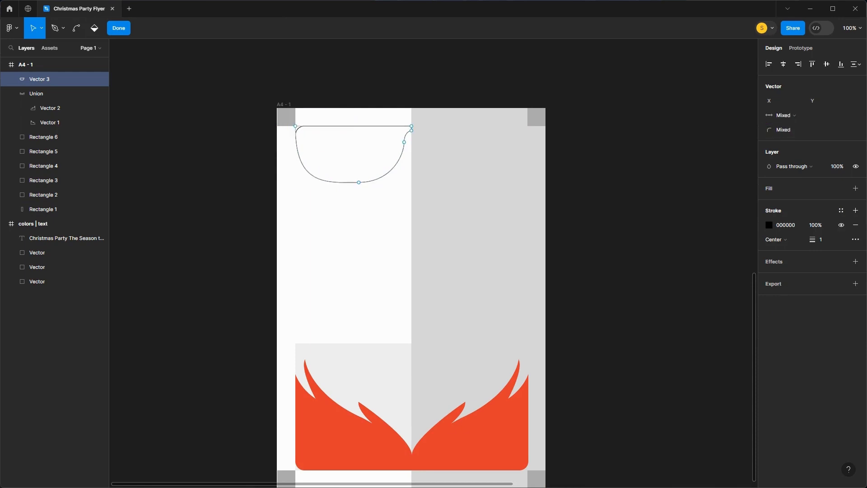
click(856, 269)
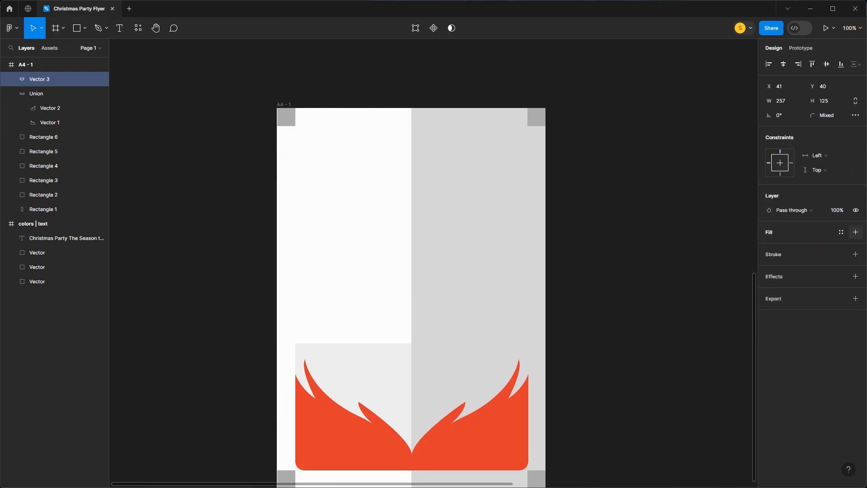
click(855, 231)
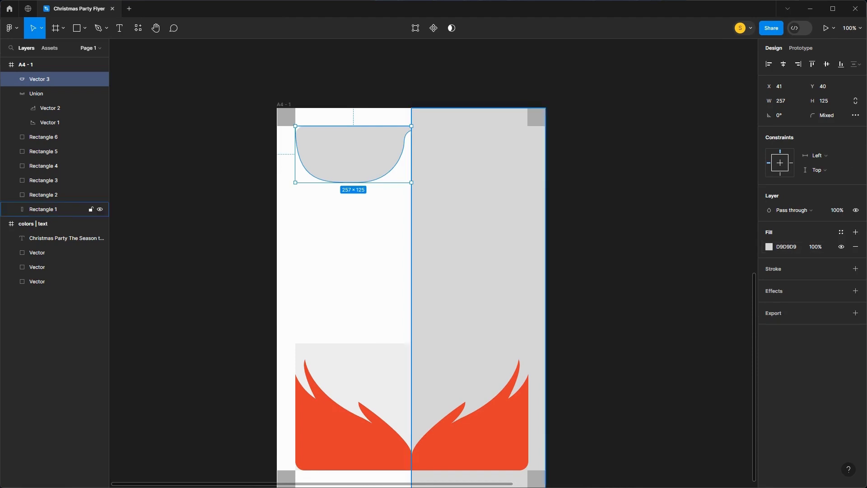
- Duplicate the bowl-like vector, flip the copy horizontally and place it directly beside the original at X 556
key(ctrl+d)
right_click(353, 150)
click(374, 402)
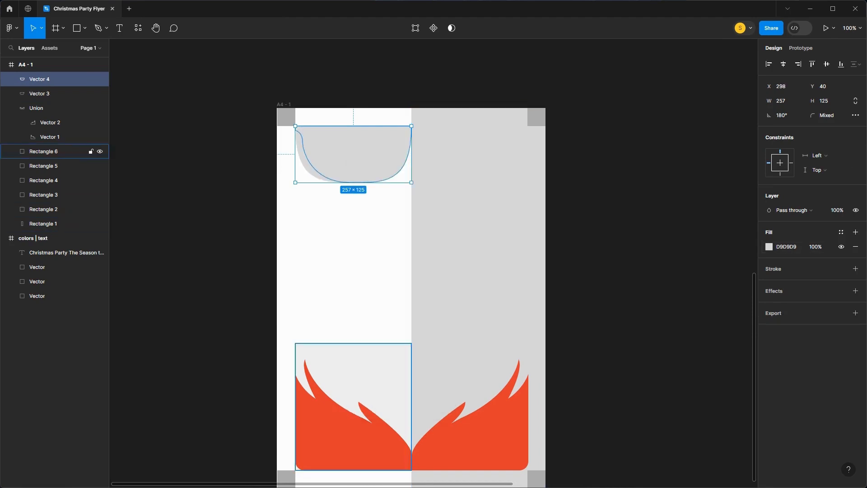
drag(475, 153, 470, 153)
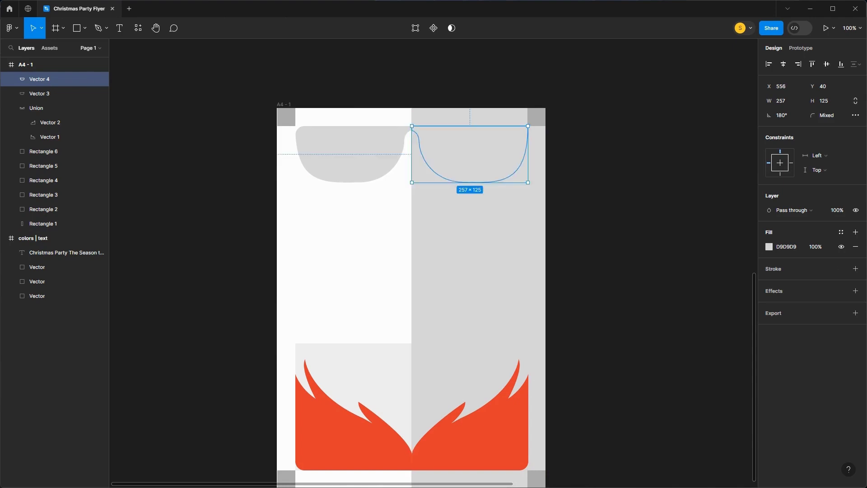
- Darken the mirrored bowl-like vector's fill to AFAFAF
click(769, 247)
drag(651, 270, 650, 287)
click(599, 275)
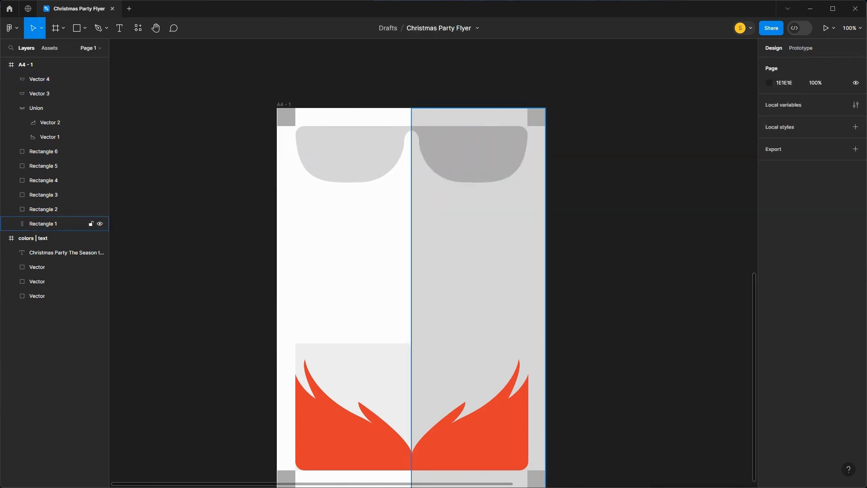
- Group the two bowl-like vectors, centre the group horizontally in the A4 frame and ungroup them again
click(67, 79)
shift+click(68, 94)
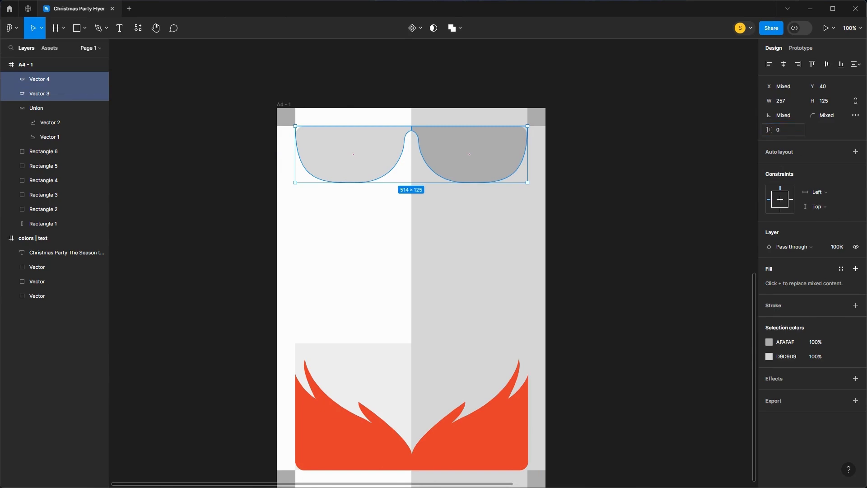
key(ctrl+g)
click(784, 64)
key(ctrl+shift+g)
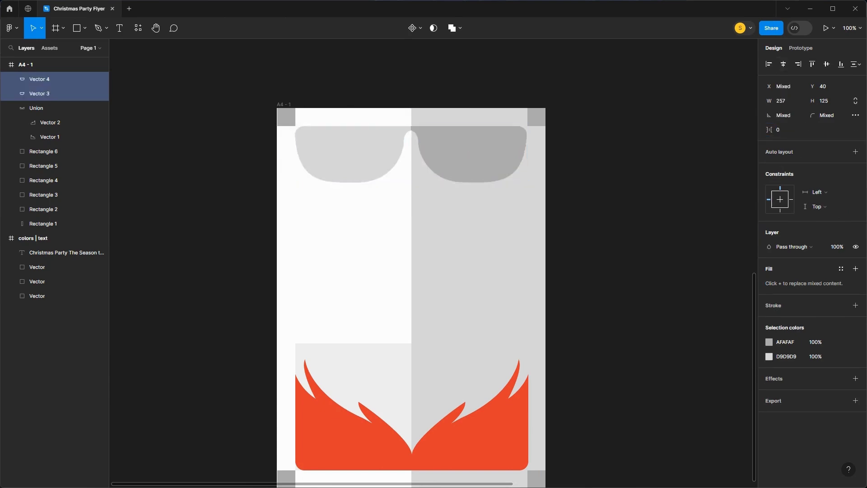
- Combine the two bowl-like vectors at the upper margin into one shape with Union
key(Escape)
click(68, 79)
shift+click(68, 94)
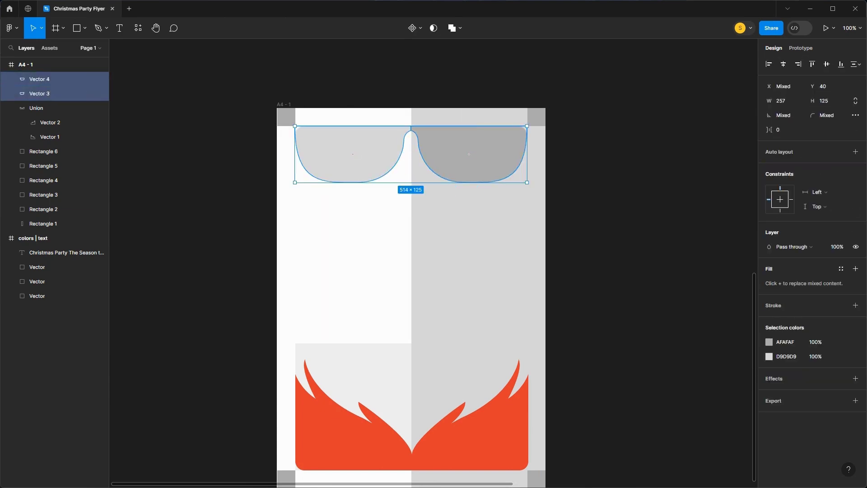
click(452, 28)
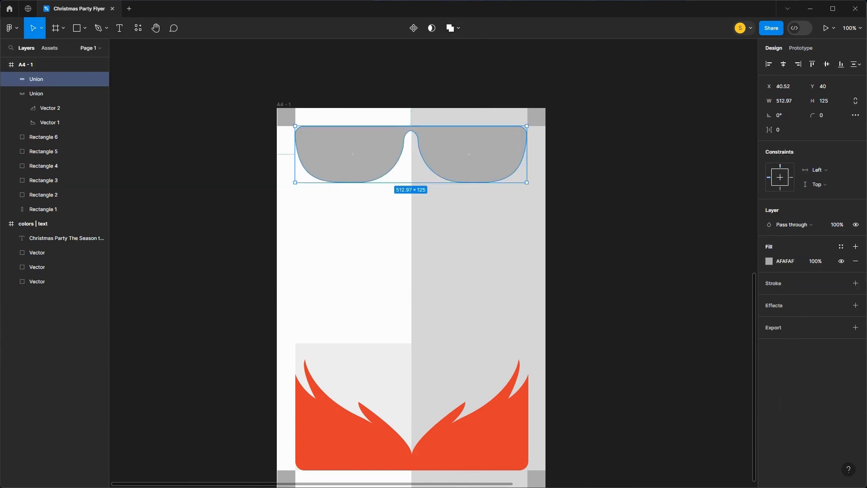
- Set the fill of the combined sunglasses shape at the upper margin to black
click(770, 261)
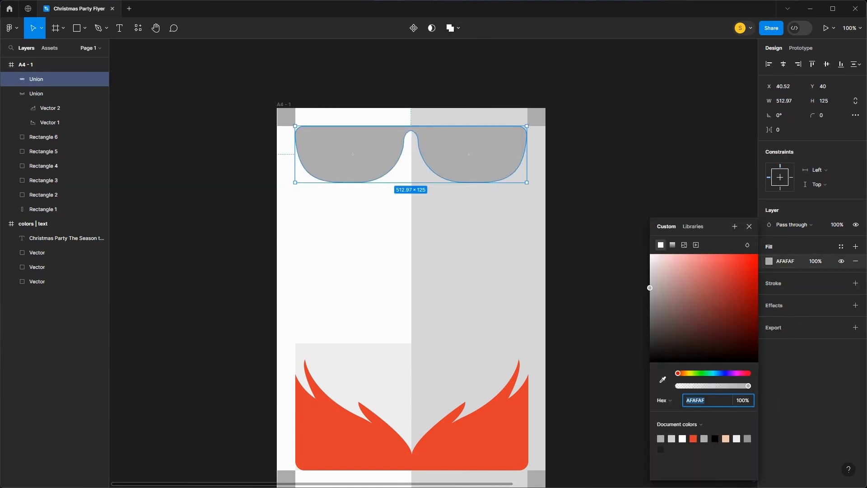
drag(649, 289, 648, 363)
click(614, 344)
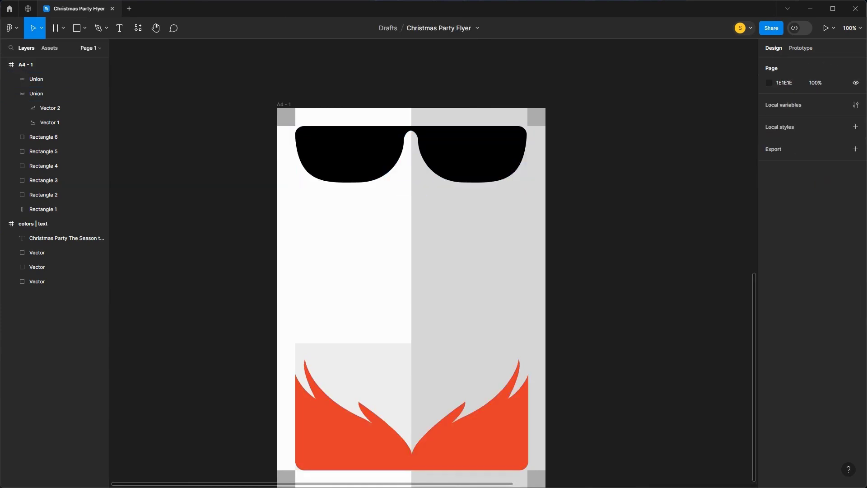
- Draw a wide and a thin vertical bar beside the A4 frame, both about 235 tall and 8 apart, and set their blend mode to Overlay
scroll(411, 294, up, 1)
key(r)
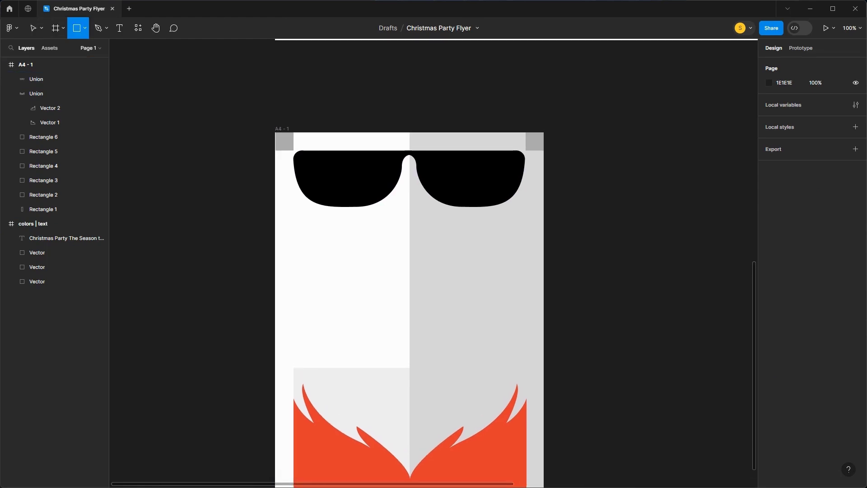
drag(204, 143, 217, 249)
drag(211, 199, 225, 198)
drag(228, 277, 143, 64)
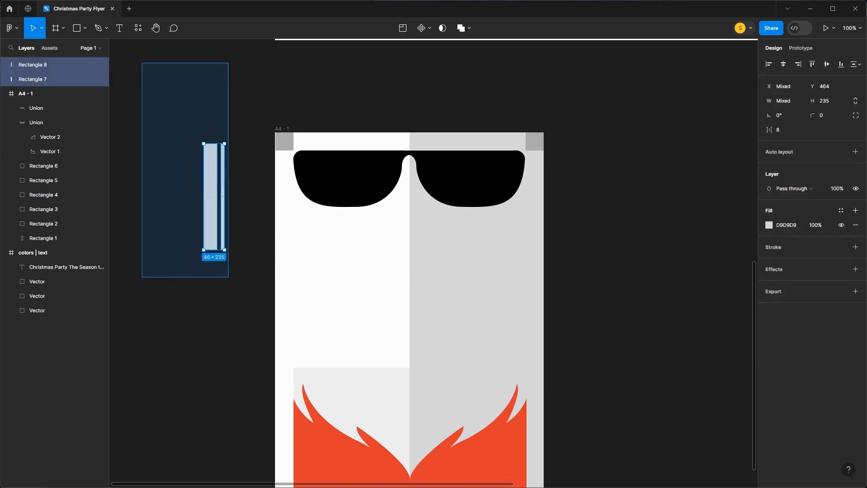
click(142, 63)
drag(178, 118, 253, 317)
click(789, 188)
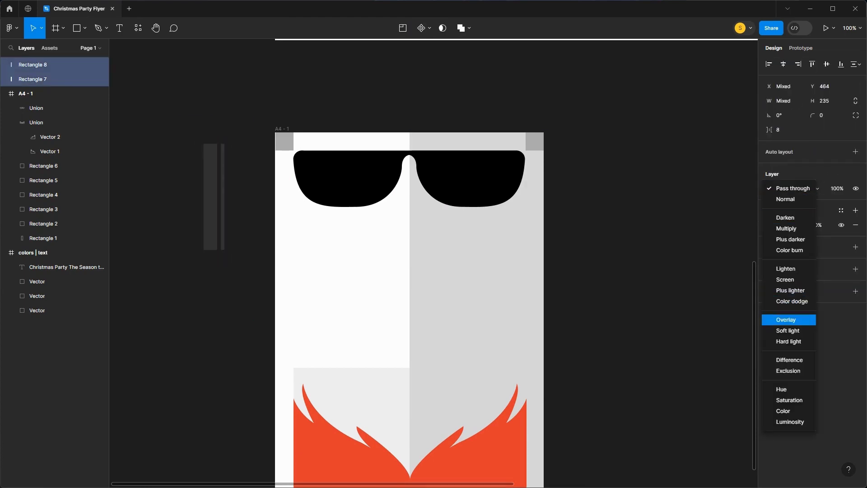
click(787, 319)
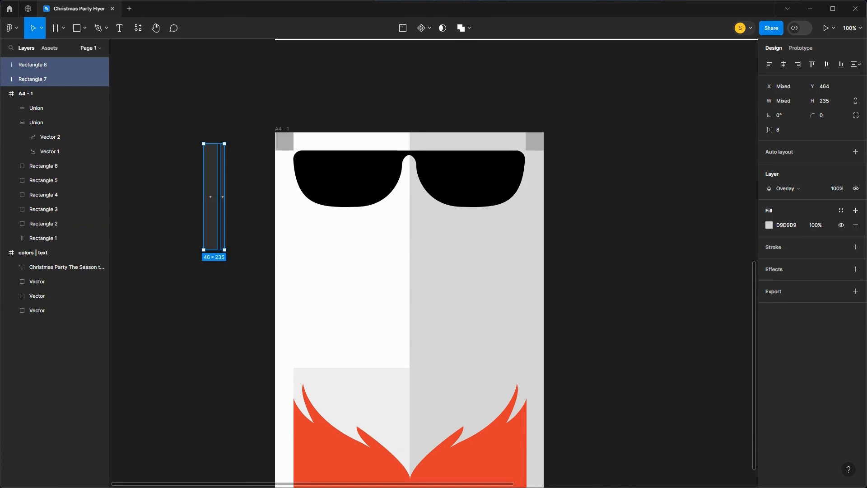
- Rotate both bars to -30° and place them inside the A4 frame, across the left lens of the sunglasses
drag(227, 253, 197, 252)
drag(212, 195, 348, 171)
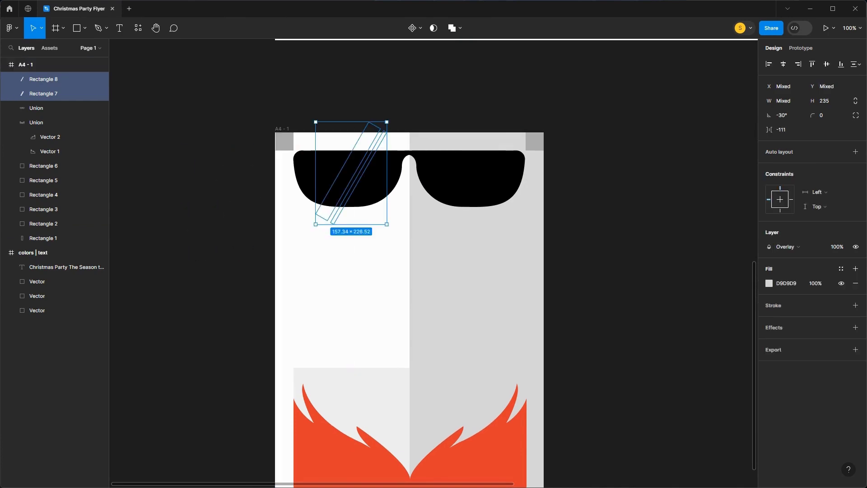
key(ctrl+x)
click(349, 171)
key(ctrl+v)
- Give the two slanted bars the Hard light blend mode, a white FFFFFF fill and 20% layer opacity
click(786, 246)
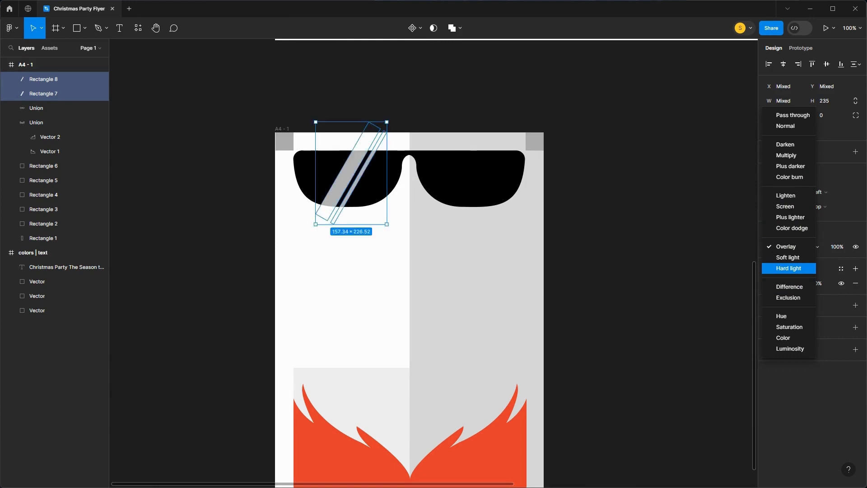
click(789, 269)
click(770, 283)
drag(669, 284, 650, 254)
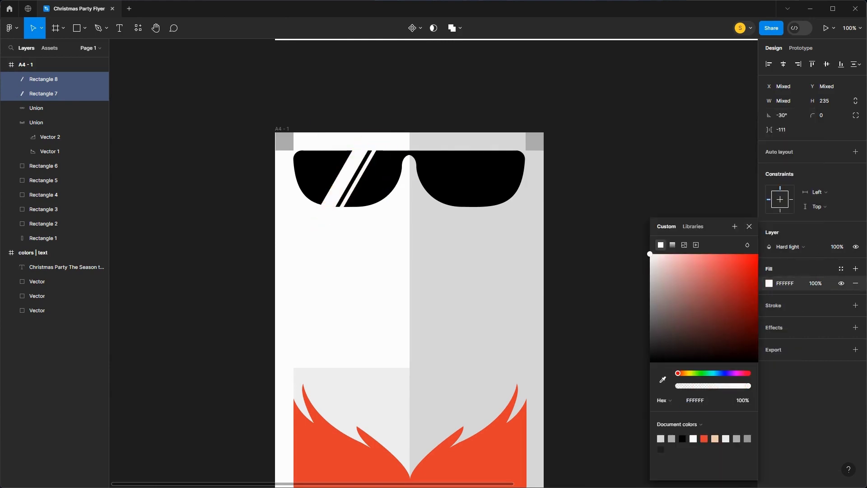
click(837, 247)
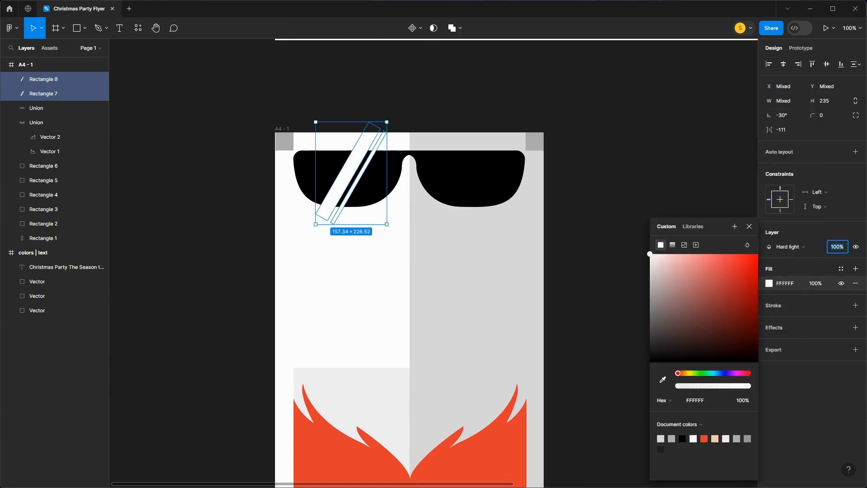
text(20)
key(Return)
key(Escape)
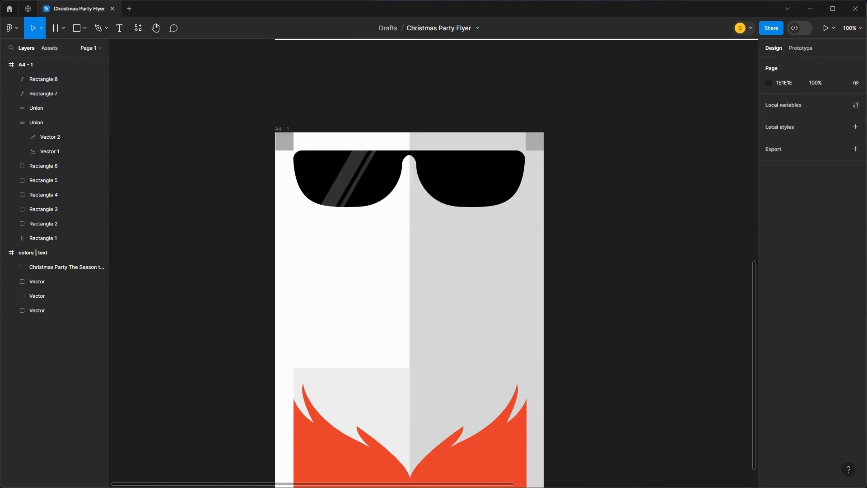
- Duplicate the pair of slanted bars onto the right lens and adjust the position of the original pair on the left lens
click(43, 93)
shift+click(43, 79)
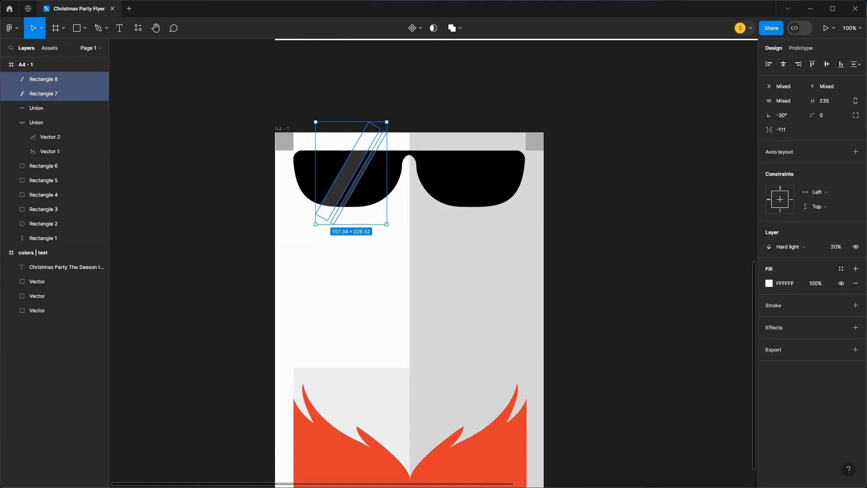
drag(347, 174, 476, 173)
click(44, 122)
shift+click(43, 108)
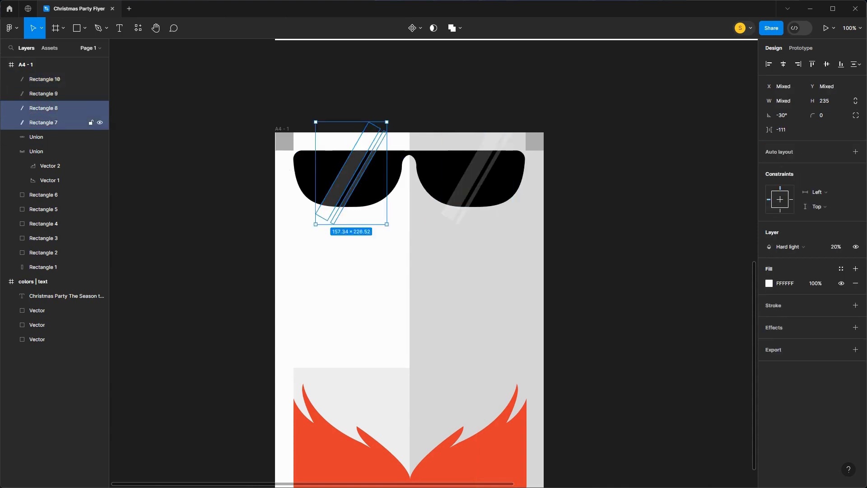
key(Right)
key(Escape)
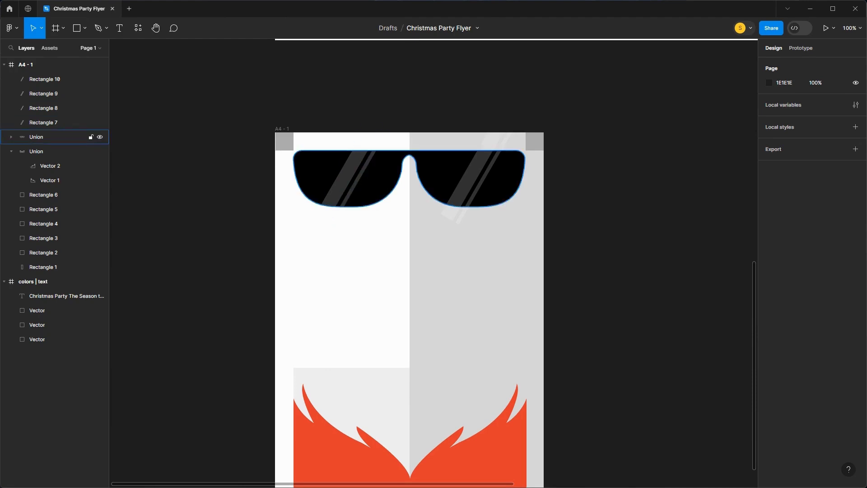
- Mask all four slanted bars with a duplicate of the sunglasses shape and delete the stray graphic frame
click(36, 137)
key(ctrl+d)
shift+click(44, 79)
right_click(41, 80)
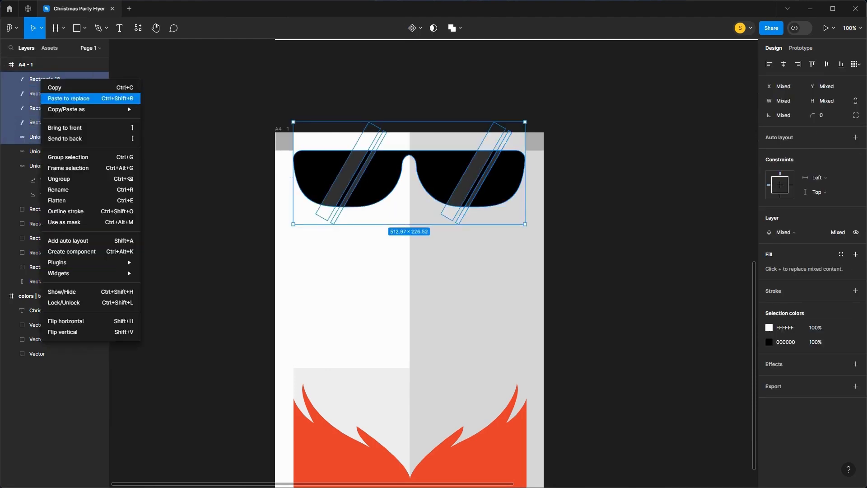
click(58, 221)
scroll(433, 264, up, 1)
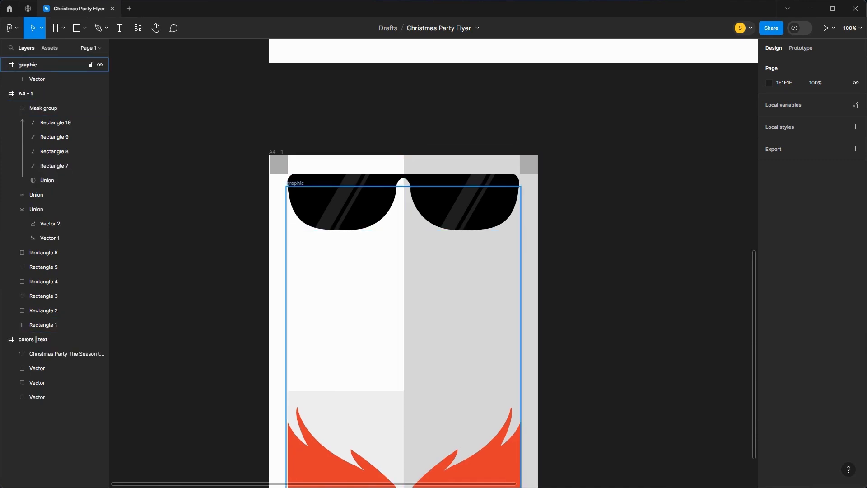
click(46, 64)
key(Delete)
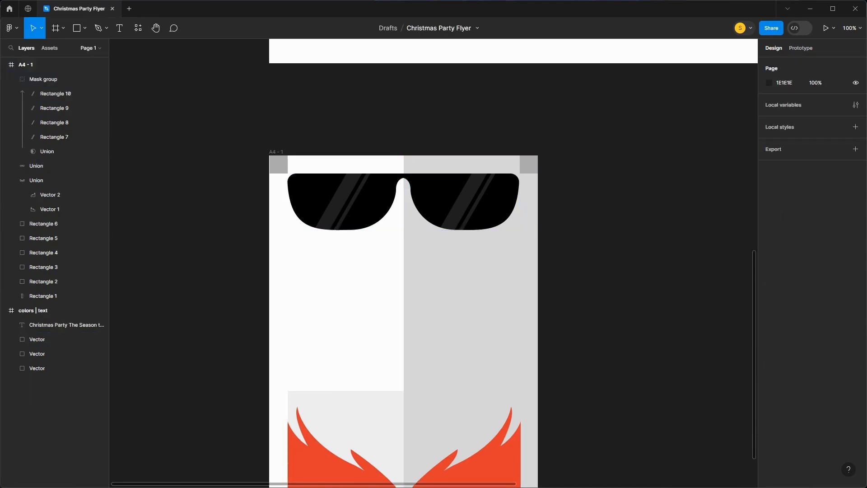
- Draw a 512 × 309 rectangle over the sunglasses area, aligned with the frame's margins at X 41, Y 40
key(r)
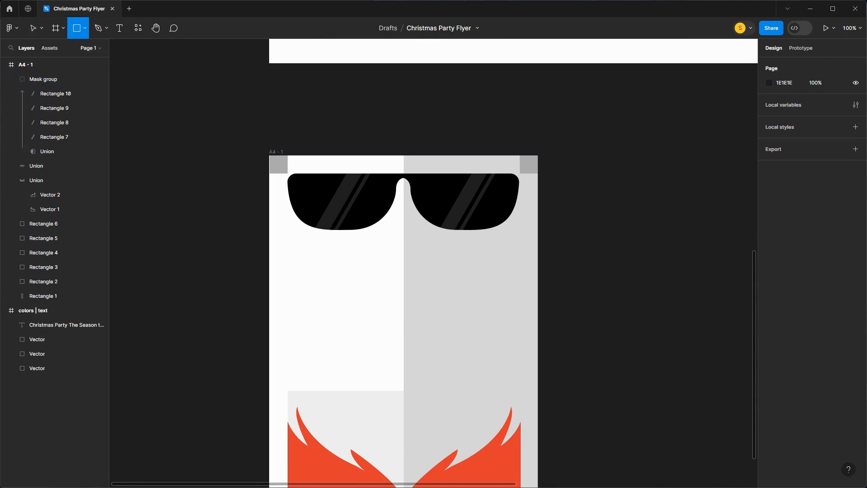
mouse_move(286, 178)
mouse_down()
mouse_move(338, 233)
mouse_move(519, 284)
mouse_up()
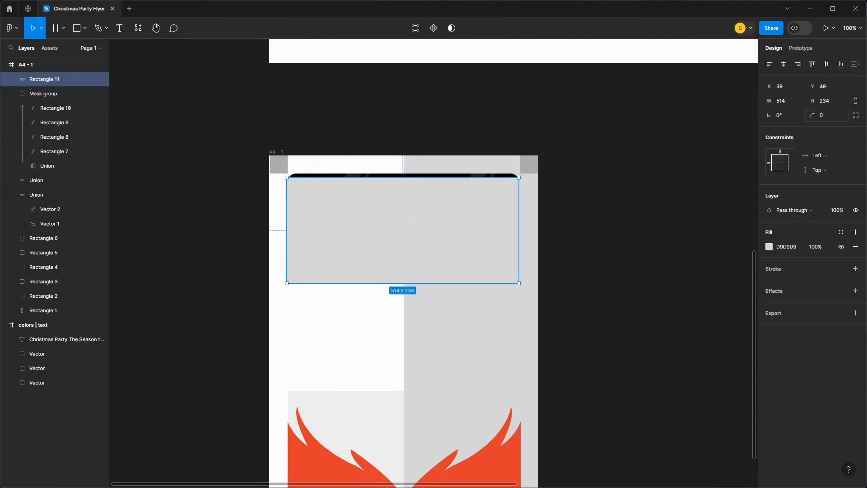
click(826, 102)
text(300)
key(Return)
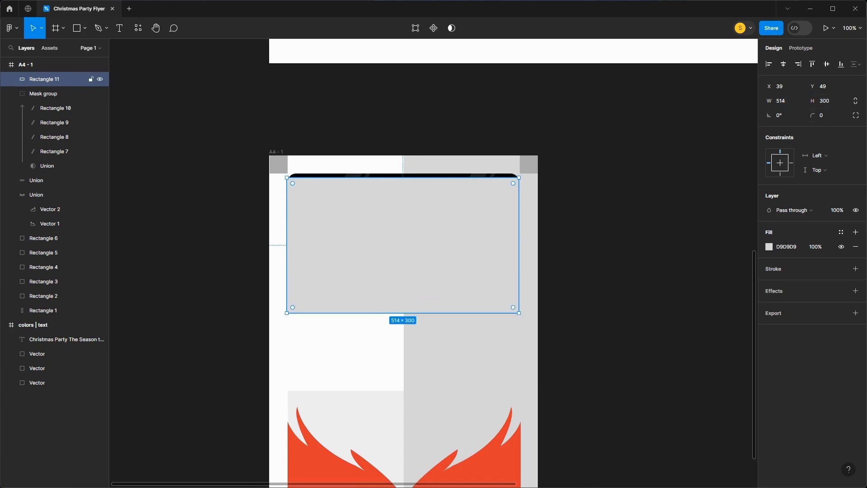
drag(403, 177, 403, 174)
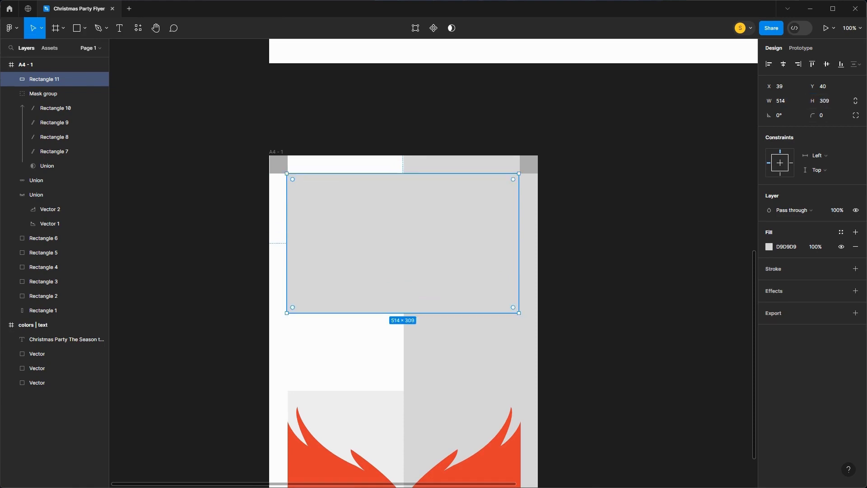
drag(287, 243, 288, 243)
- Round the two upper corners of the new rectangle with a radius of 20
key(Return)
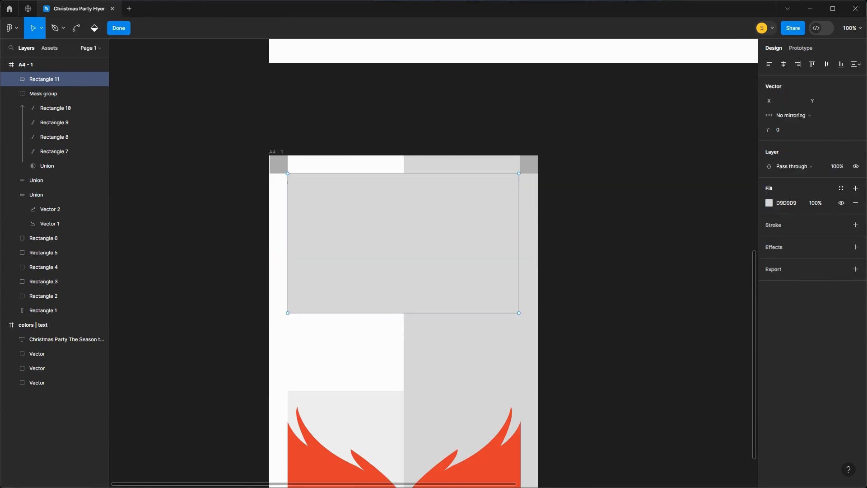
drag(556, 191, 163, 161)
click(786, 130)
text(20)
key(Return)
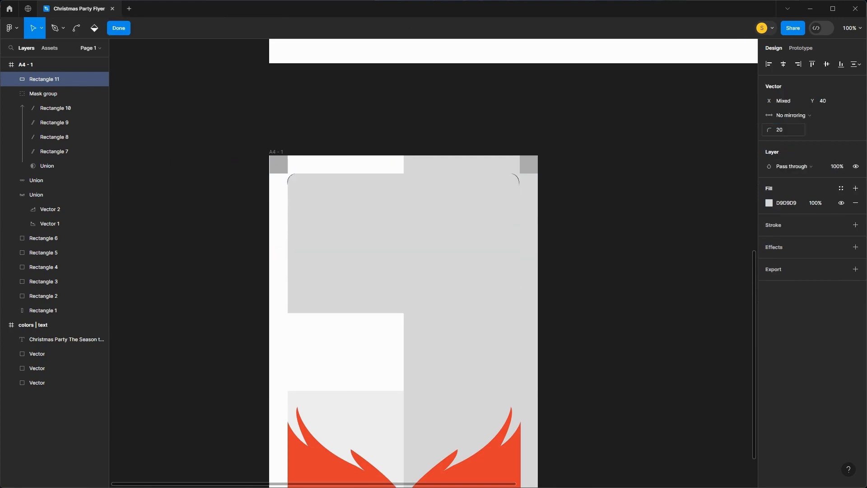
click(695, 118)
key(ctrl+a)
key(Escape)
key(Escape)
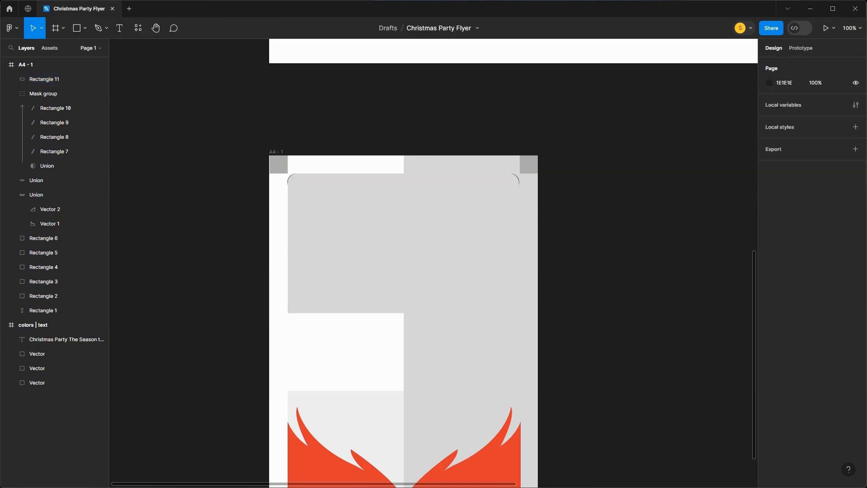
- Send the rounded rectangle backward in the layer order until it sits between Rectangle 3 and Rectangle 2
click(54, 79)
key(ctrl+[)
key(ctrl+[)
key(ctrl+bracketleft)
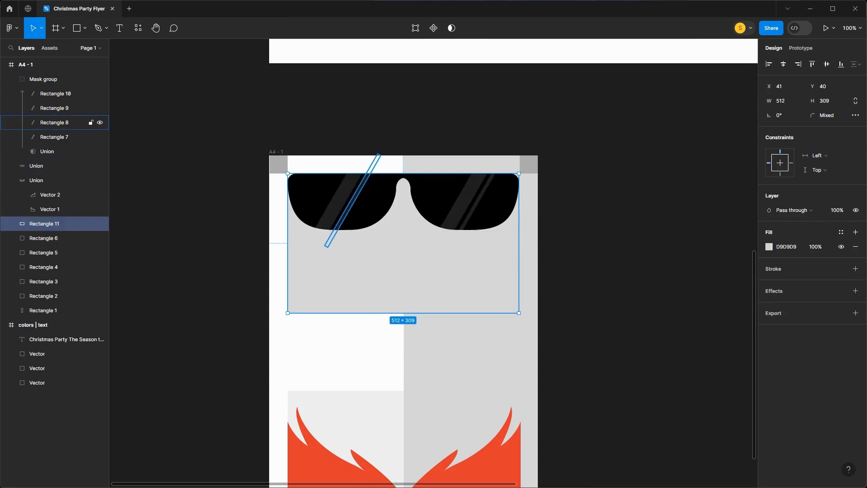
key(ctrl+bracketleft)
key(ctrl+bracketleft)
key(ctrl+bracketleft)
key(ctrl+bracketleft)
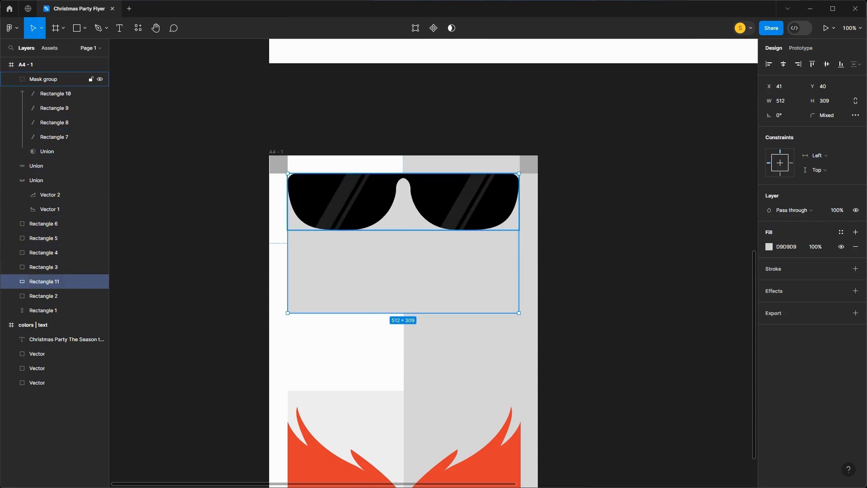
- Fill the rounded rectangle with the peach colour F4CDAC sampled from the swatch in the colors | text frame
click(769, 247)
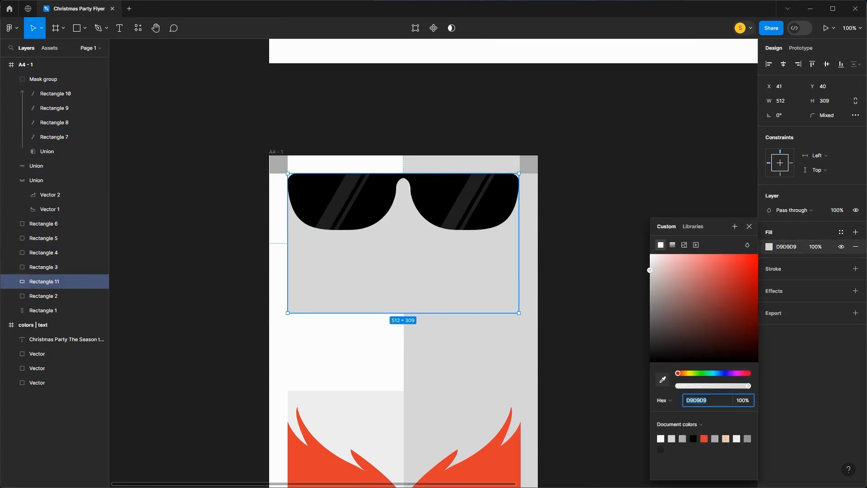
click(663, 380)
scroll(341, 134, up, 8)
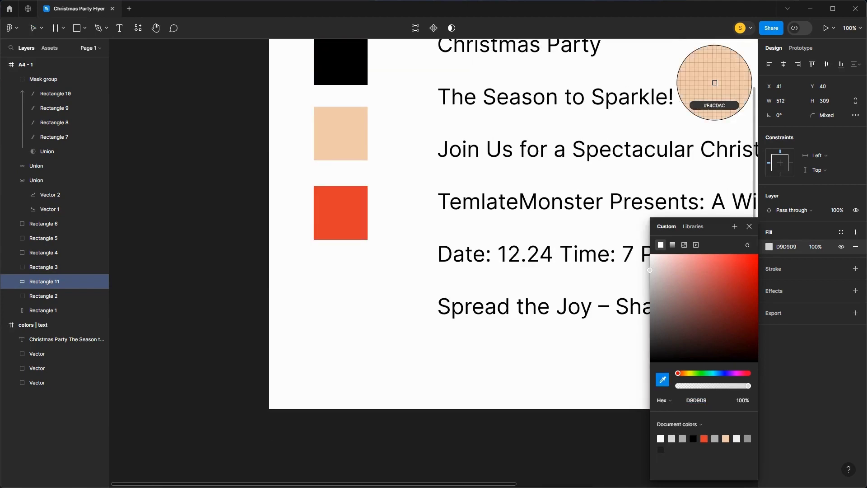
click(341, 134)
scroll(341, 134, down, 8)
scroll(341, 134, up, 1)
key(Escape)
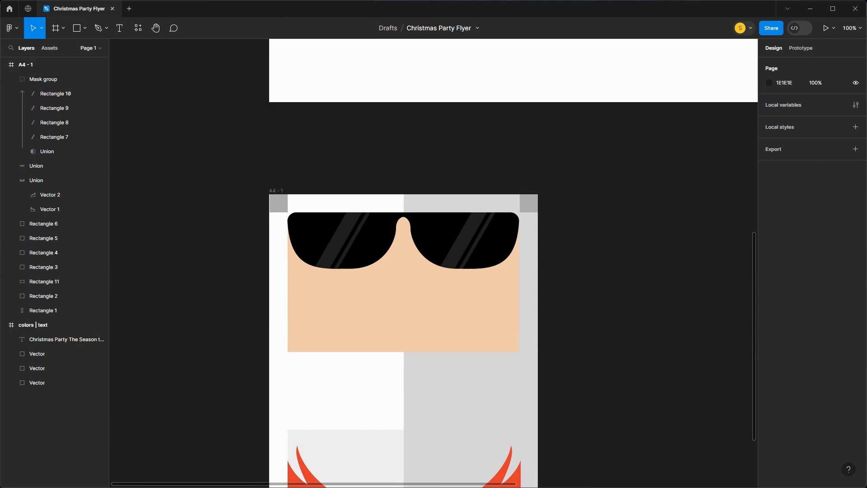
- Start a Pen outline at the left lens's outer edge, curving down the cheek, through a small curl and up toward the frame's centre line
key(p)
scroll(222, 241, up, 1)
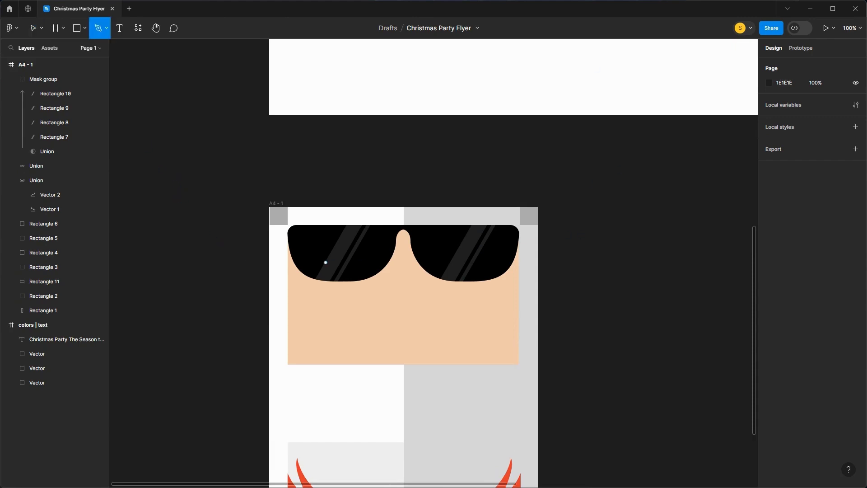
click(288, 235)
click(288, 269)
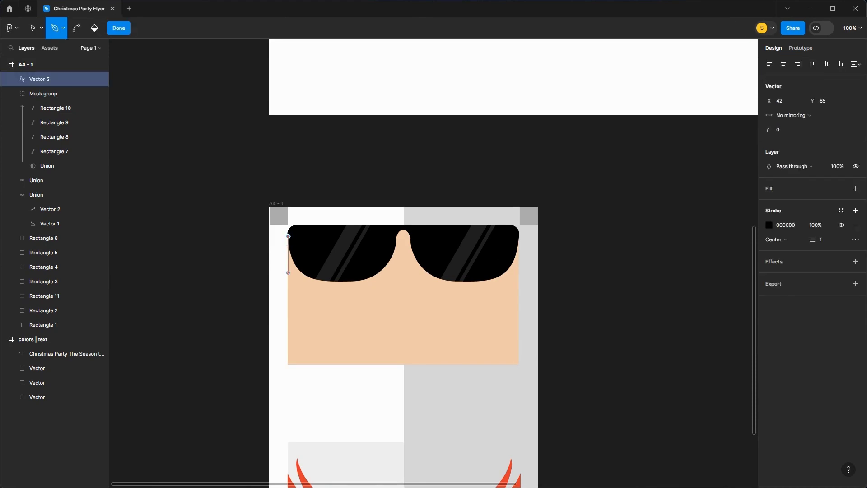
click(288, 272)
drag(301, 289, 312, 291)
click(325, 327)
drag(333, 318, 339, 318)
click(336, 331)
drag(336, 331, 422, 289)
key(ctrl)
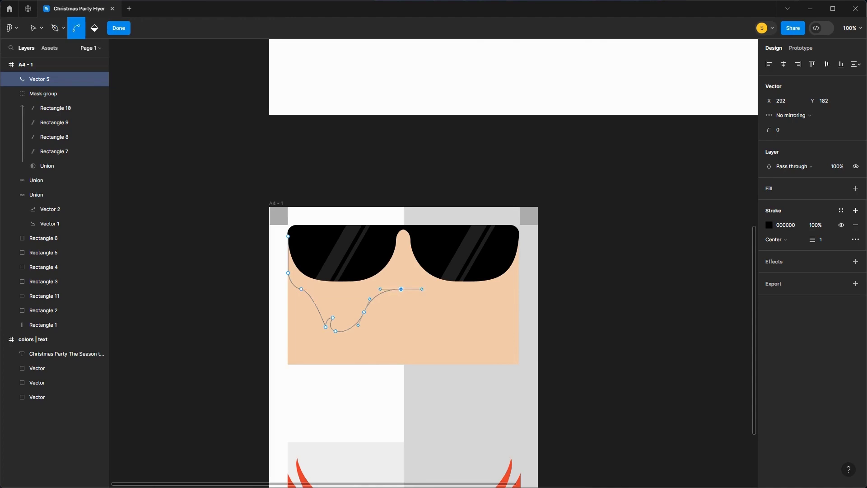
key(ctrl+z)
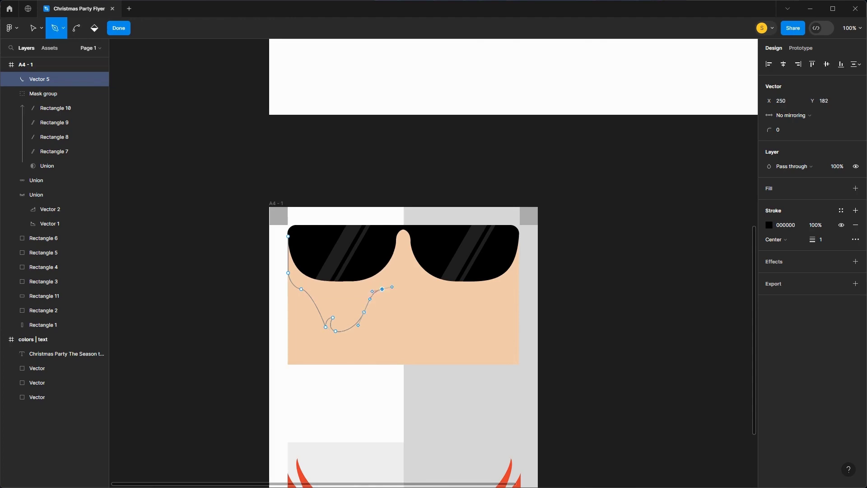
- Continue the Pen outline over the moustache's rounded inner end beside the centre line and curve back along its underside to the mouth corner
drag(385, 291, 395, 292)
click(399, 298)
click(400, 317)
drag(333, 340, 285, 327)
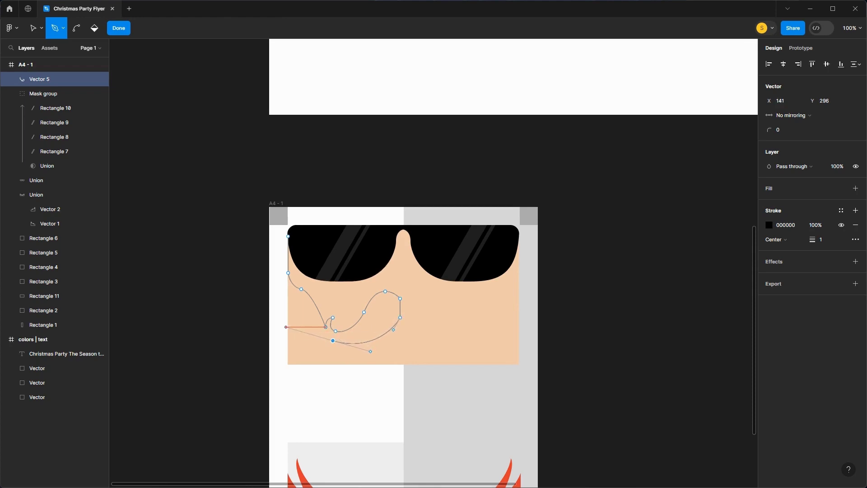
drag(286, 326, 286, 327)
- Curve the outline beneath the lower lip to a corner point on the frame's centre line at X 299, Y 287
drag(356, 364, 428, 344)
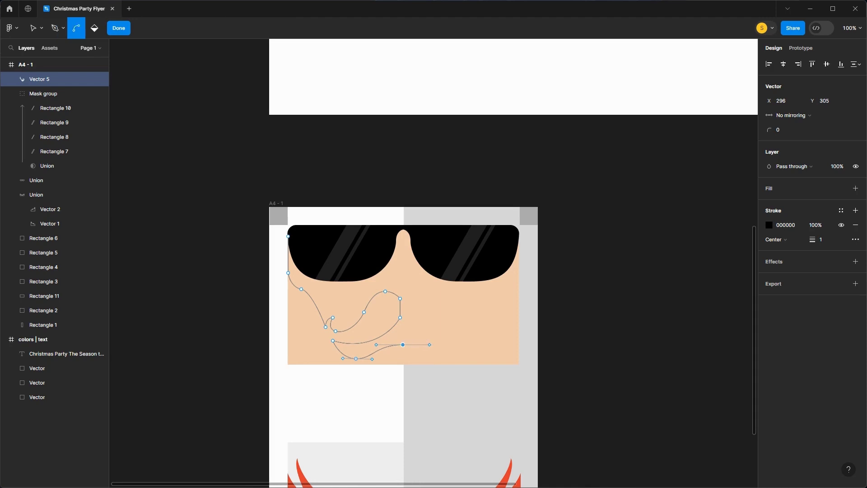
key(ctrl+z)
drag(404, 337, 430, 336)
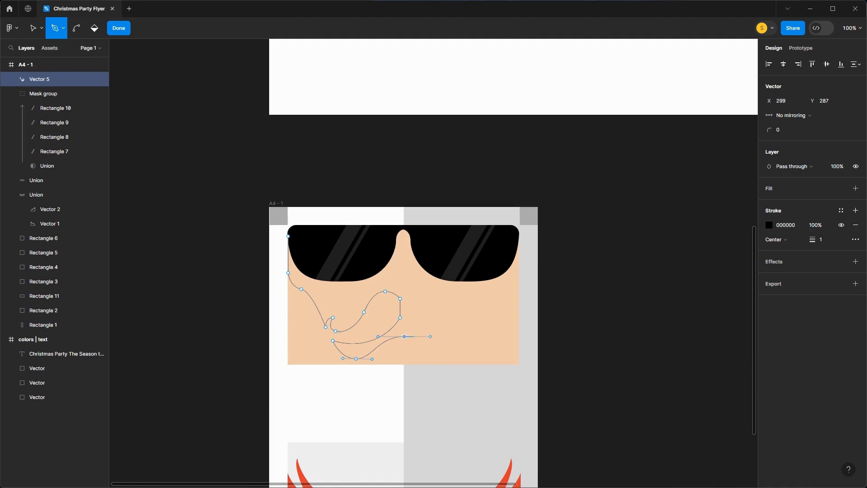
click(404, 337)
- Try to close the outline with straight segments up the centre line, across above the sunglasses and down to the starting point
click(404, 236)
click(404, 216)
click(288, 216)
click(288, 236)
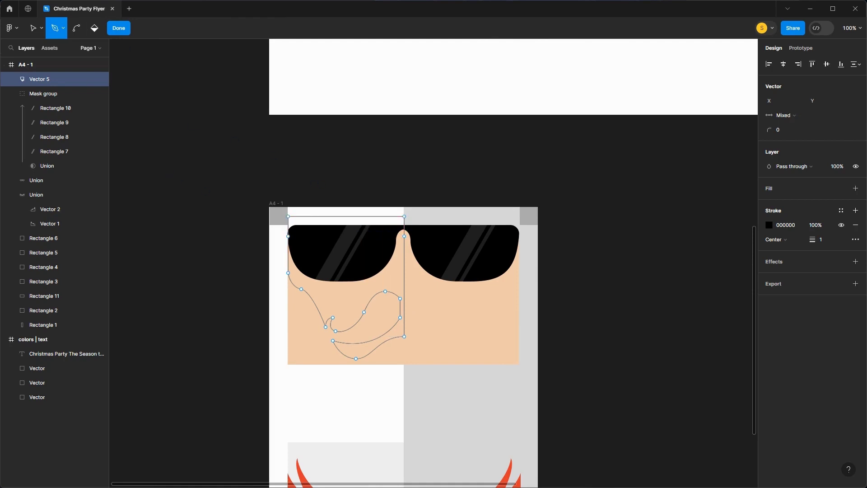
- Try to lower the outline's two uppermost points to the sunglasses' upper edge
key(Escape)
drag(275, 210, 427, 222)
key(Down)
key(Down)
key(Down)
key(Down)
key(Down)
key(Down)
key(Down)
key(Down)
key(Down)
key(Down)
key(Down)
key(Down)
key(Down)
key(Down)
key(Down)
key(Down)
key(Down)
key(Down)
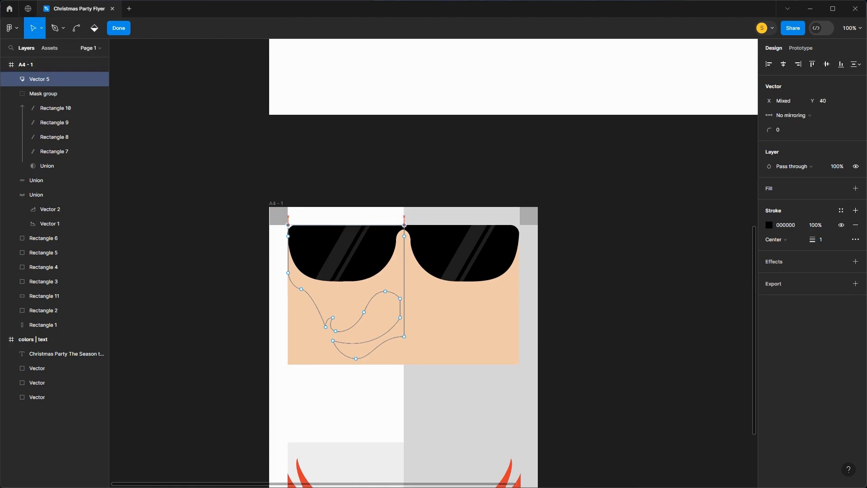
key(Down)
key(Down)
- Undo the point moves and the segments that closed the outline above the sunglasses
key(ctrl+z)
key(ctrl+z)
key(ctrl+z)
key(ctrl+z)
key(ctrl+z)
key(ctrl+z)
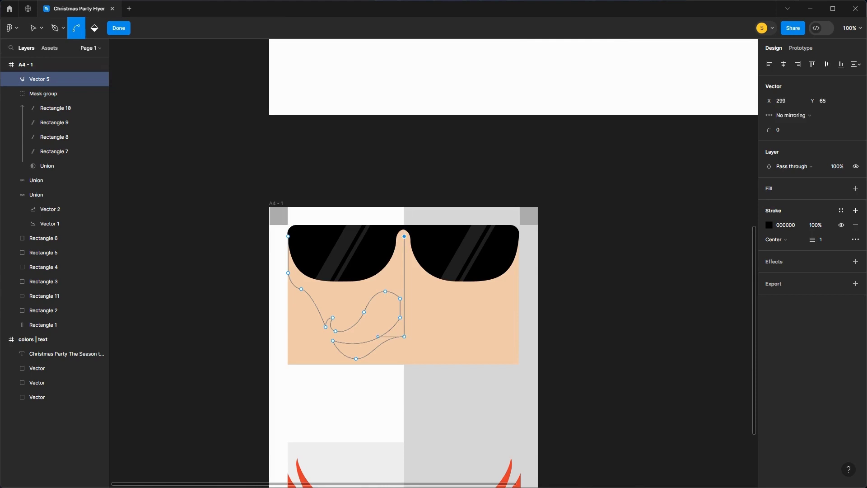
- Close the outline with straight segments from the centre-line point down below the face, across, and up to the cheek's outer edge
key(p)
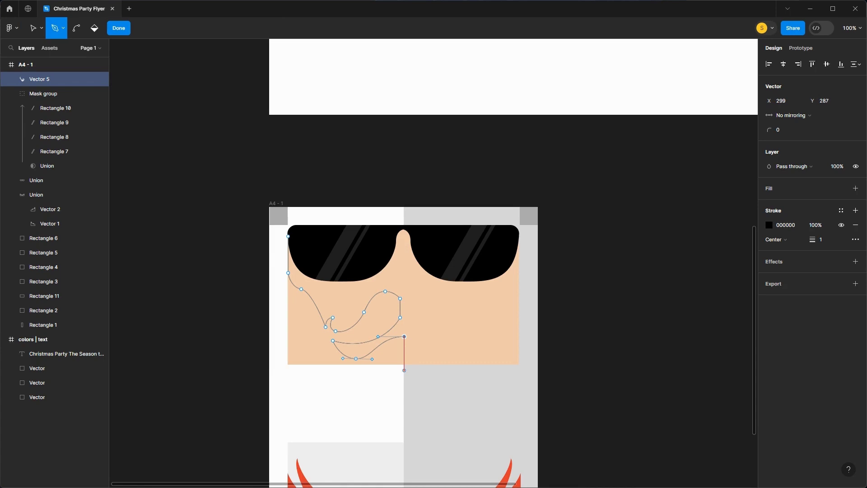
click(404, 368)
click(288, 368)
click(289, 273)
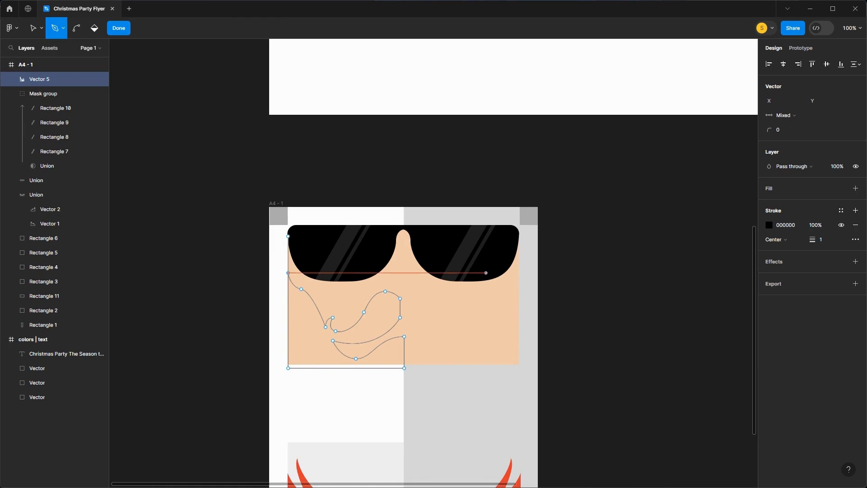
key(Escape)
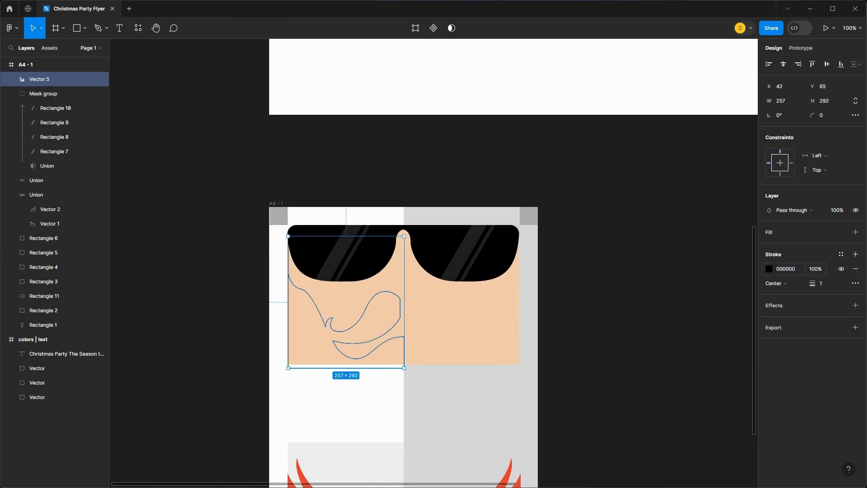
- Remove the beard shape's stroke and give it a white FFFFFF fill
click(769, 269)
drag(695, 312, 649, 252)
click(856, 269)
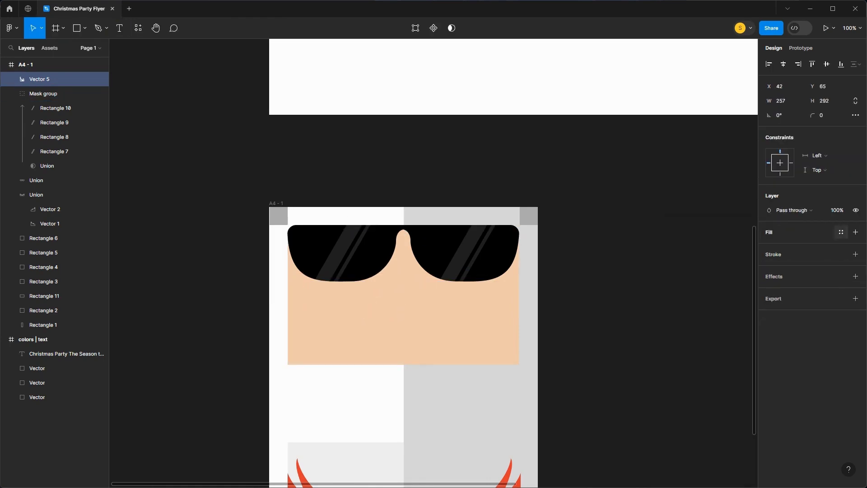
click(856, 232)
click(769, 247)
drag(689, 298, 648, 252)
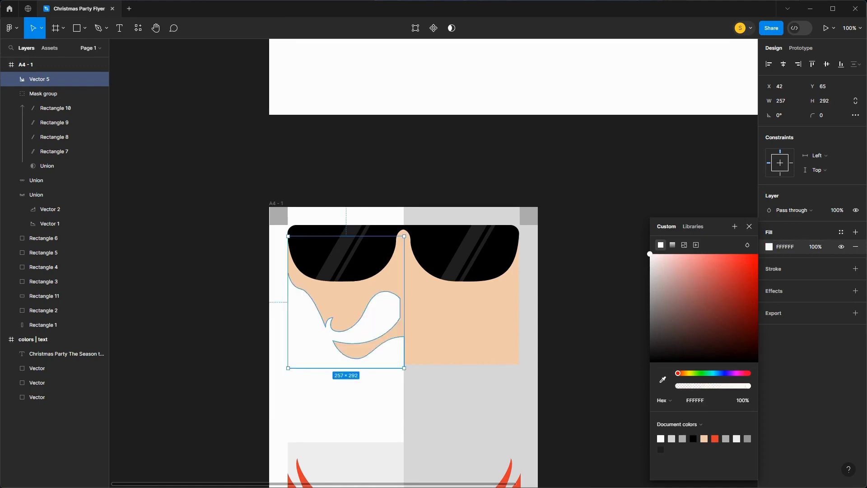
key(Escape)
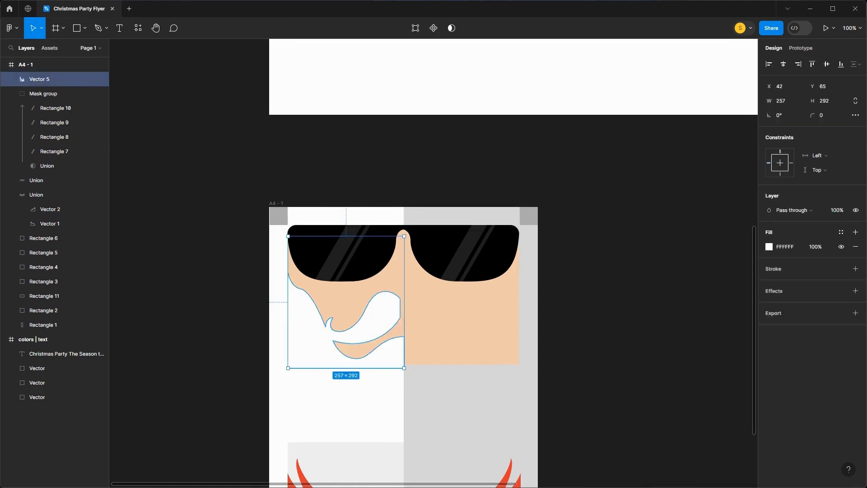
- Resize the white beard shape to 258 × 284 to match the peach face's lower and outer edges
drag(346, 368, 346, 365)
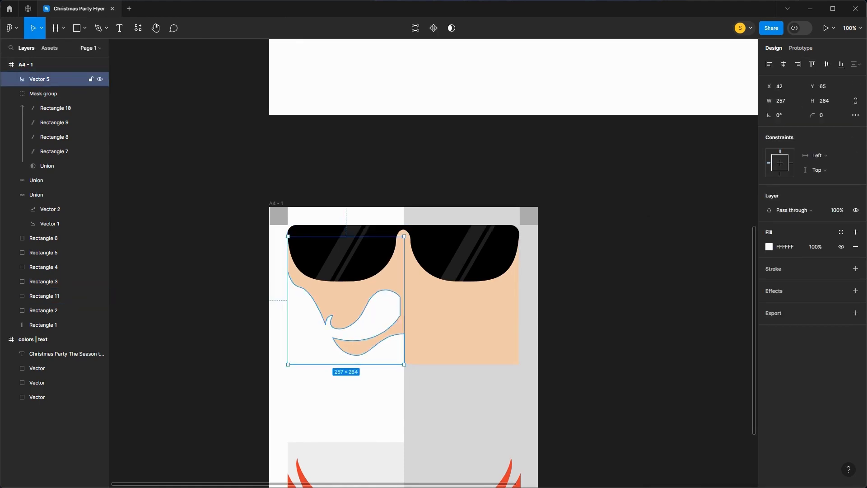
drag(288, 300, 288, 301)
- Duplicate the white beard half, flip the copy horizontally and place it on the face's other half at X 557
key(ctrl+d)
right_click(381, 222)
click(400, 464)
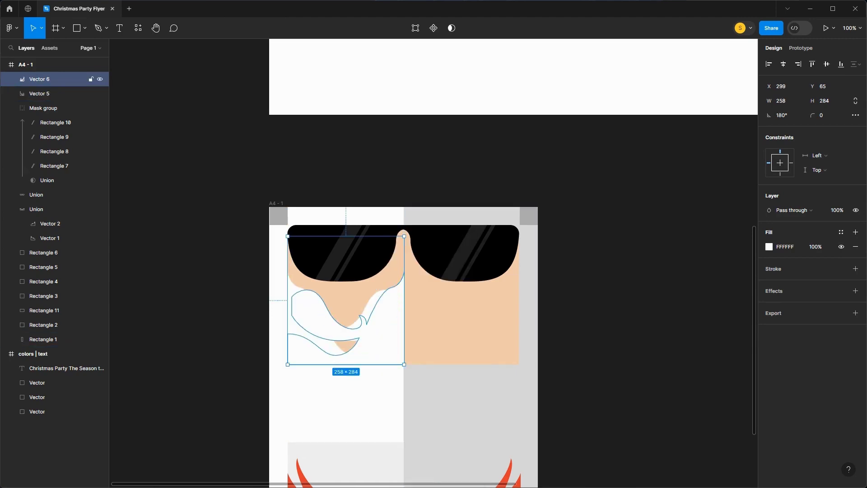
drag(384, 332, 500, 332)
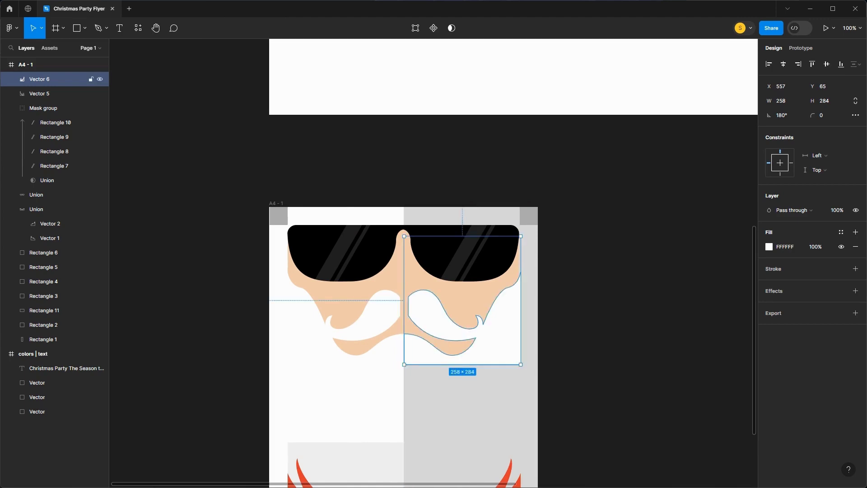
- Nudge the mirrored beard copy inward to X 553, then delete it
key(Left)
key(Left)
key(Left)
key(Left)
key(Left)
key(Left)
key(Left)
key(Left)
key(Left)
drag(458, 316, 461, 316)
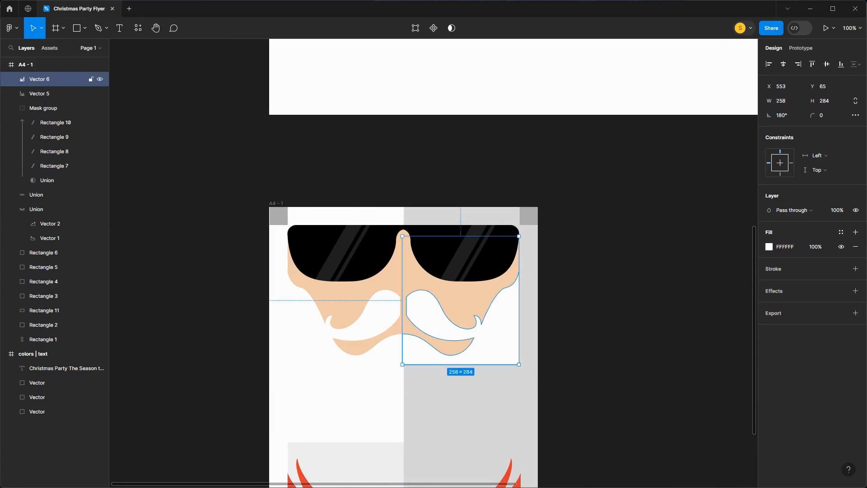
key(Delete)
- Edit the remaining beard half so the moustache's two inner end points sit on the centre line at X 299
click(379, 312)
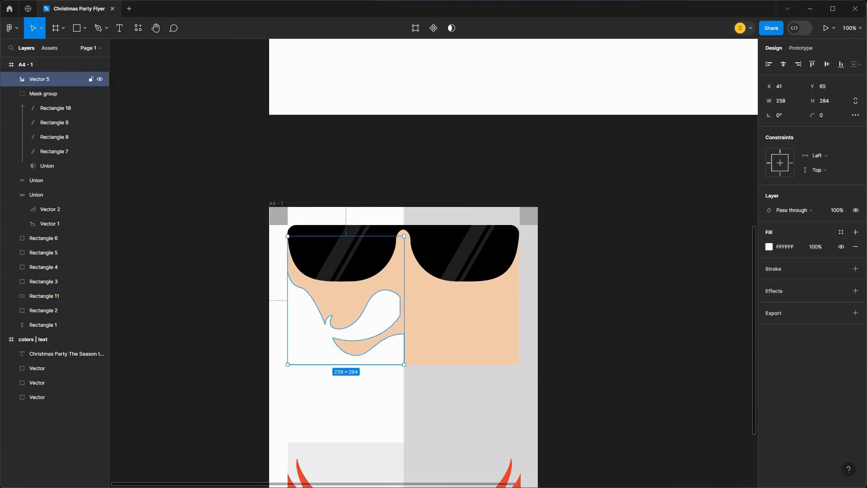
key(Return)
key(ctrl)
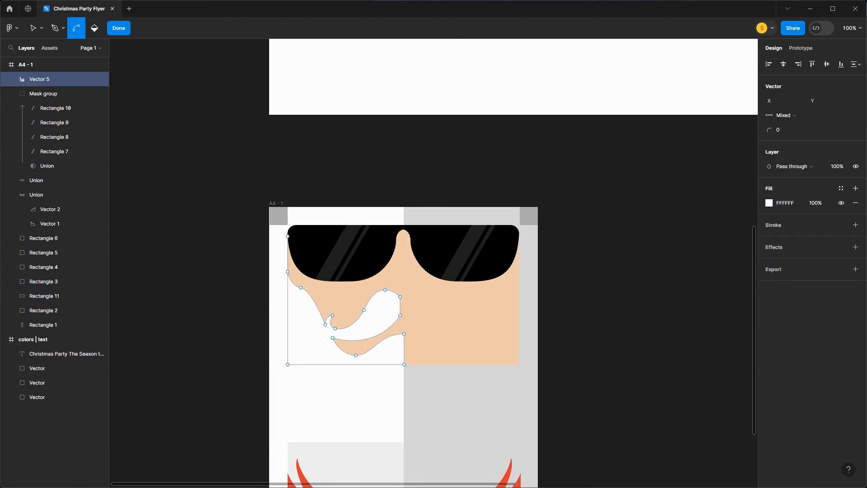
key(ctrl+equal)
drag(356, 314, 375, 368)
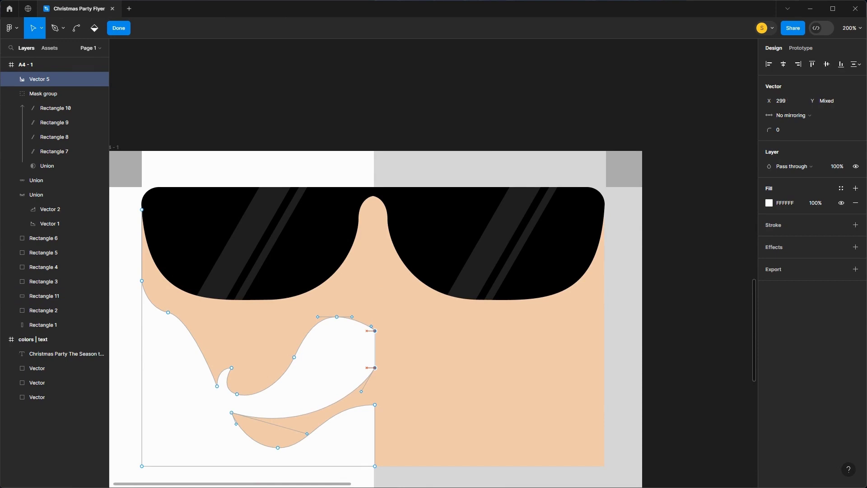
key(Escape)
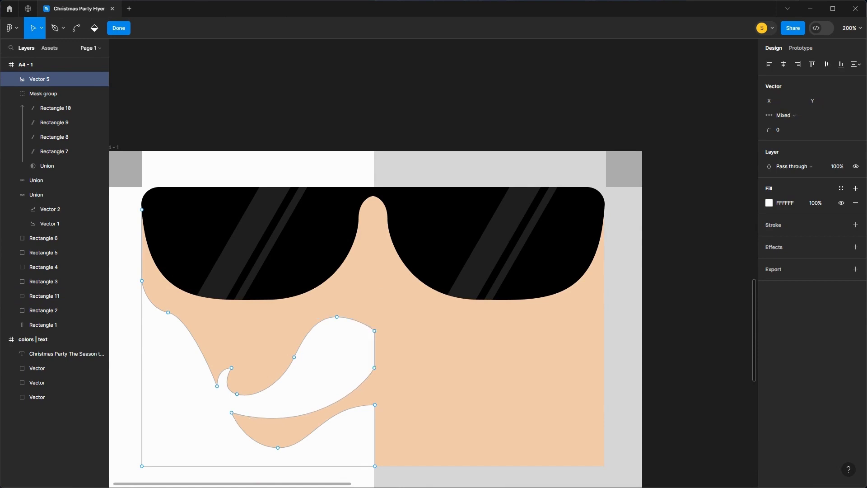
key(ctrl+minus)
key(ctrl+minus)
key(ctrl+plus)
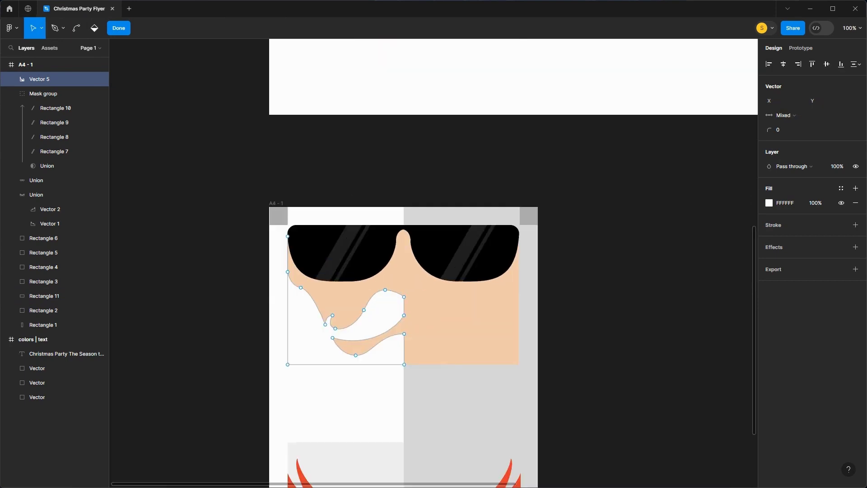
key(Escape)
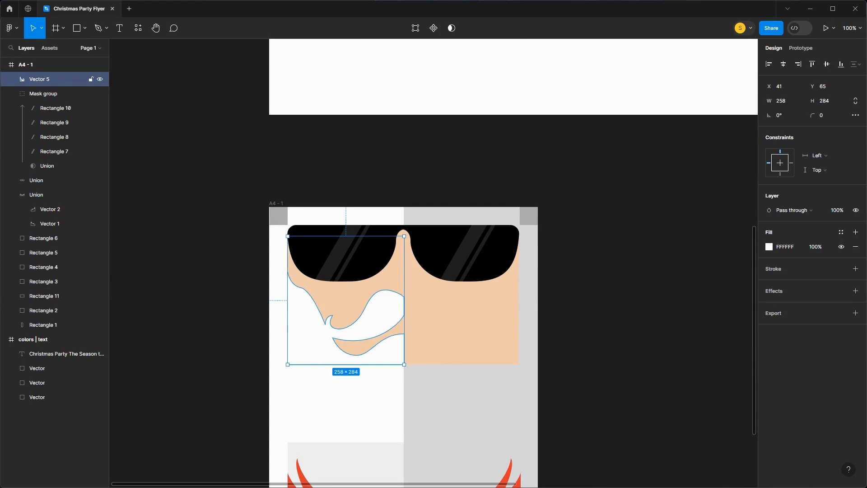
- Mirror a duplicate of the corrected beard half horizontally and place it on the face's other half at X 553, Y 65
key(ctrl+d)
right_click(299, 331)
click(325, 464)
drag(334, 332, 459, 332)
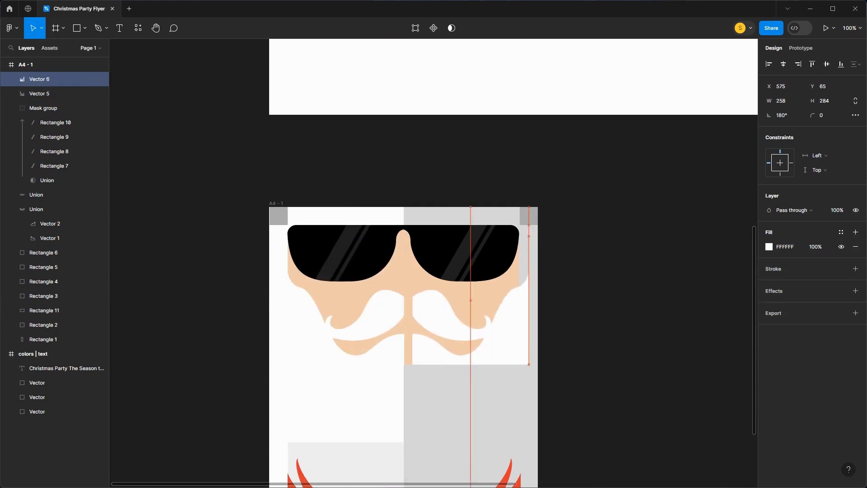
drag(470, 300, 533, 233)
key(ctrl+plus)
key(ctrl+plus)
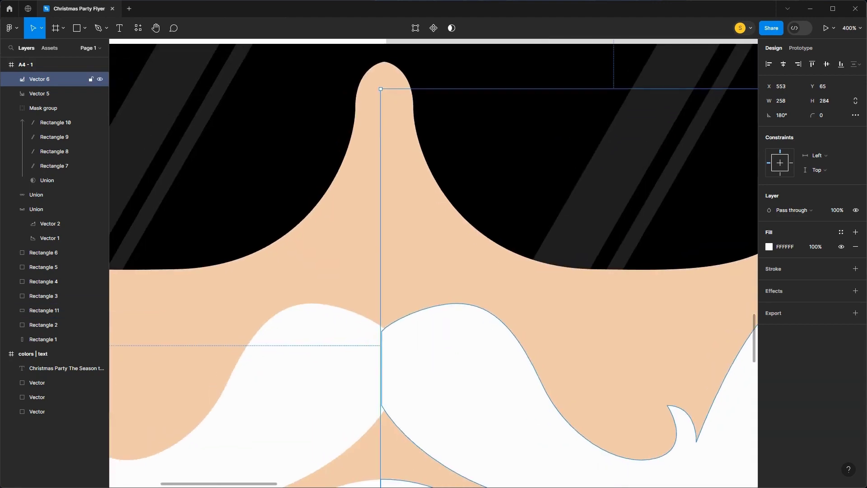
key(ctrl+minus)
key(ctrl+minus)
- Unite the two white beard halves, Vector 5 and Vector 6, into one shape with a Union
shift+click(54, 94)
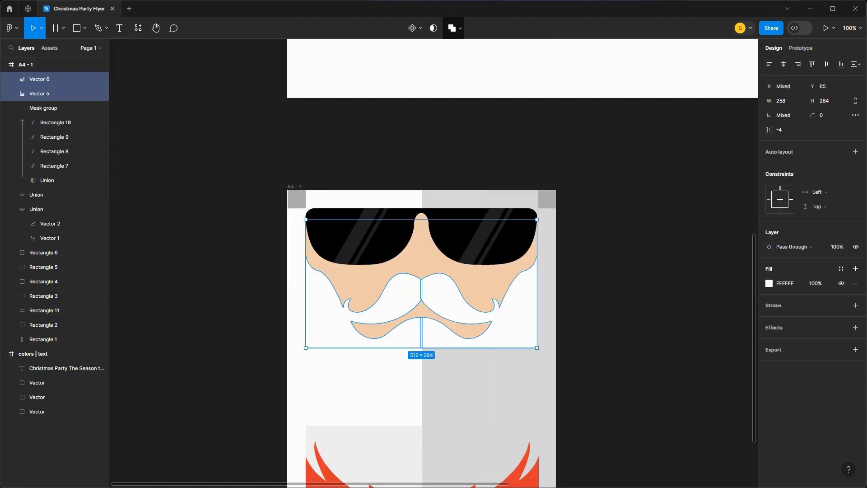
click(451, 28)
key(Escape)
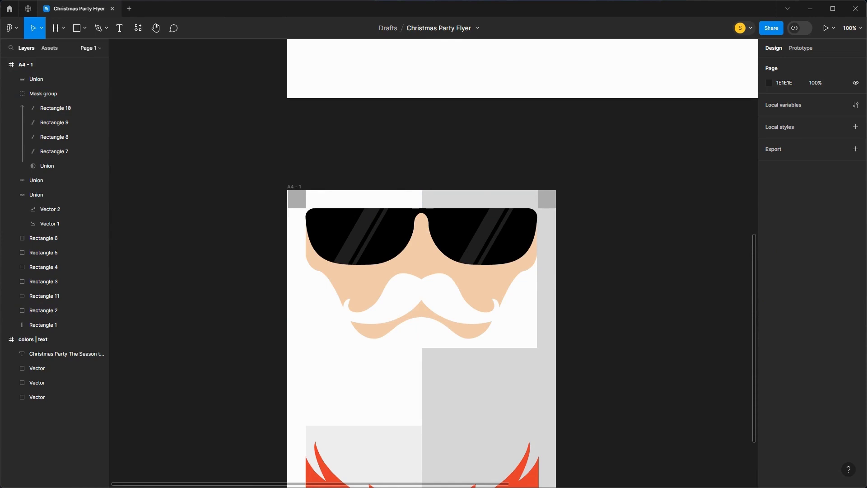
- Stretch the united white beard and the peach Rectangle 11 downward together to a combined height of about 340
click(420, 294)
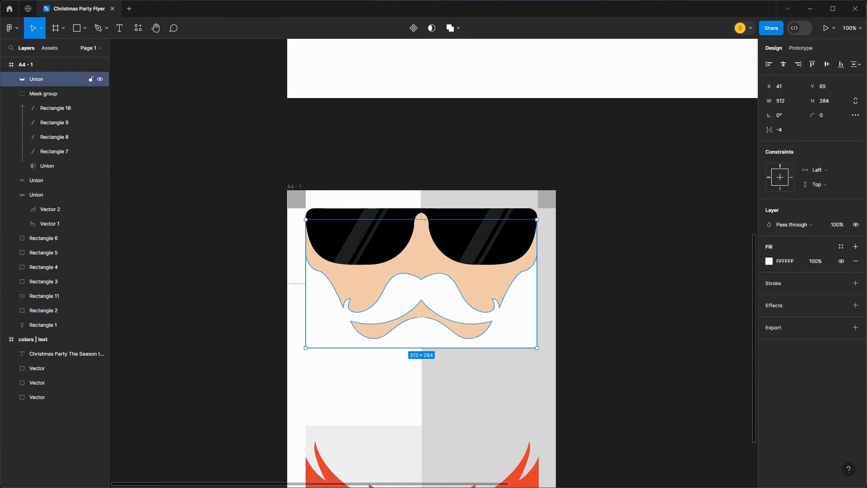
shift+click(44, 296)
drag(421, 349, 422, 362)
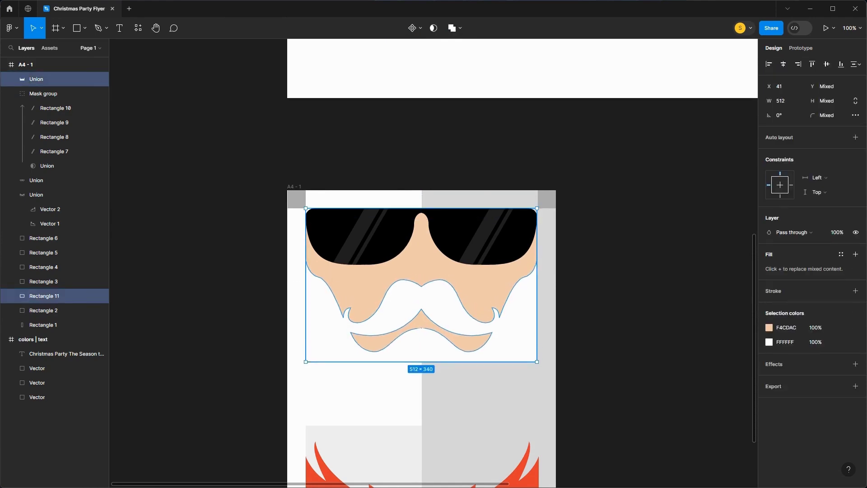
key(Escape)
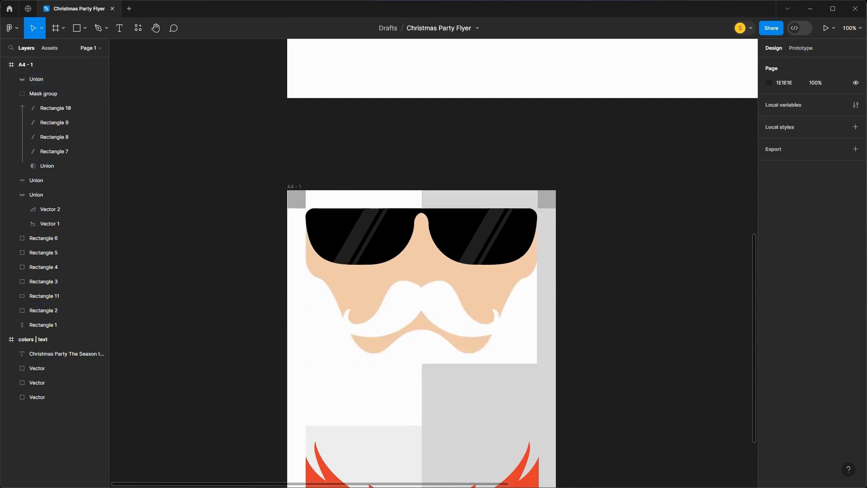
- Delete the grey guide rectangles Rectangle 1 and Rectangle 6 from the A4 frame
scroll(433, 271, up, 2)
scroll(433, 271, down, 2)
scroll(434, 271, down, 2)
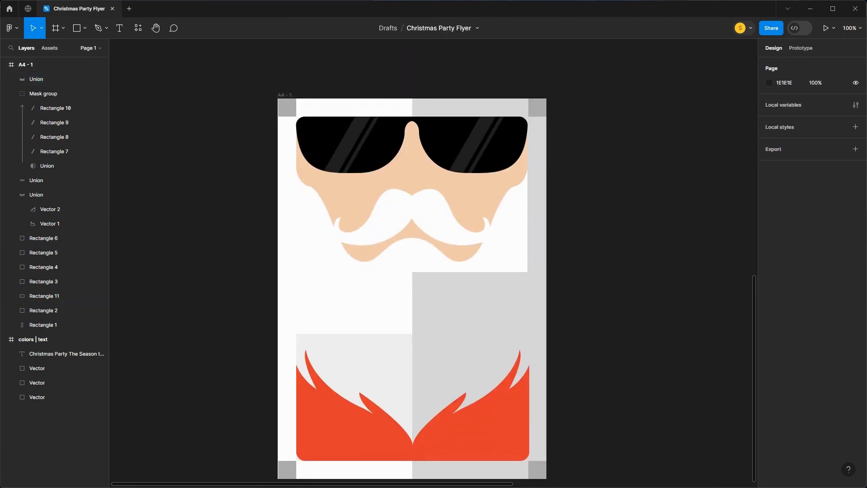
scroll(425, 289, up, 2)
click(43, 324)
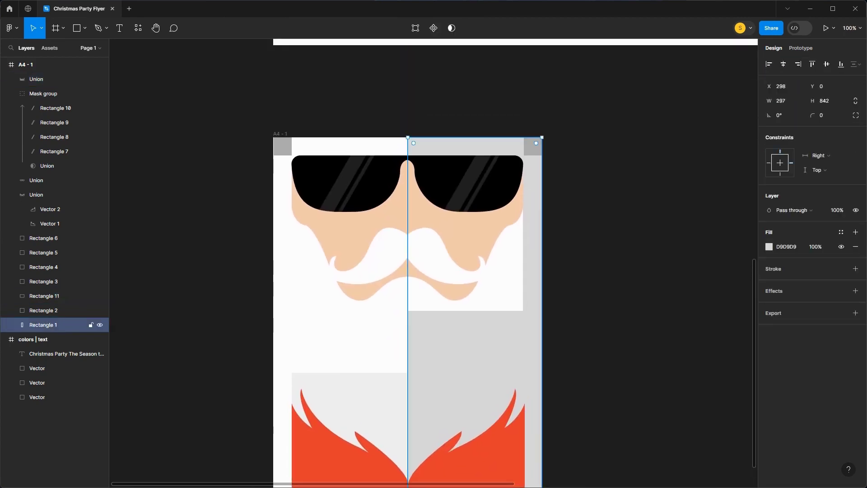
key(Delete)
click(356, 402)
key(Delete)
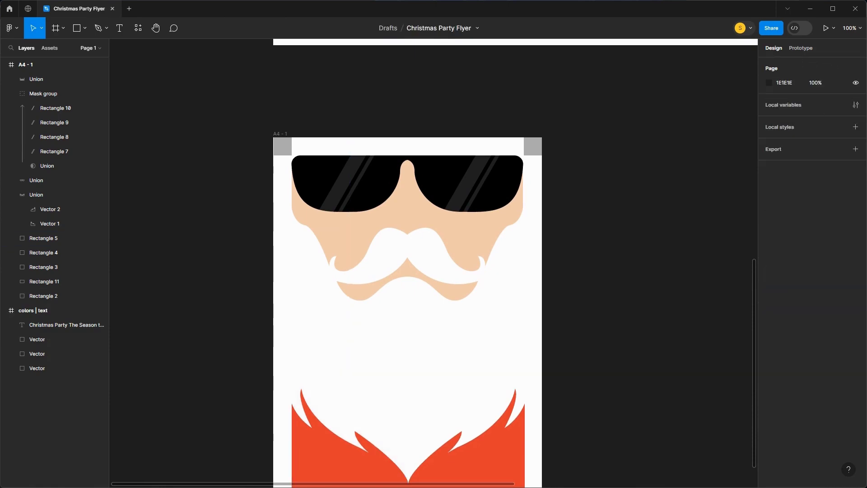
- Copy the number 24 from the date line of the event text and paste it into the A4 frame over the sunglasses
key(minus)
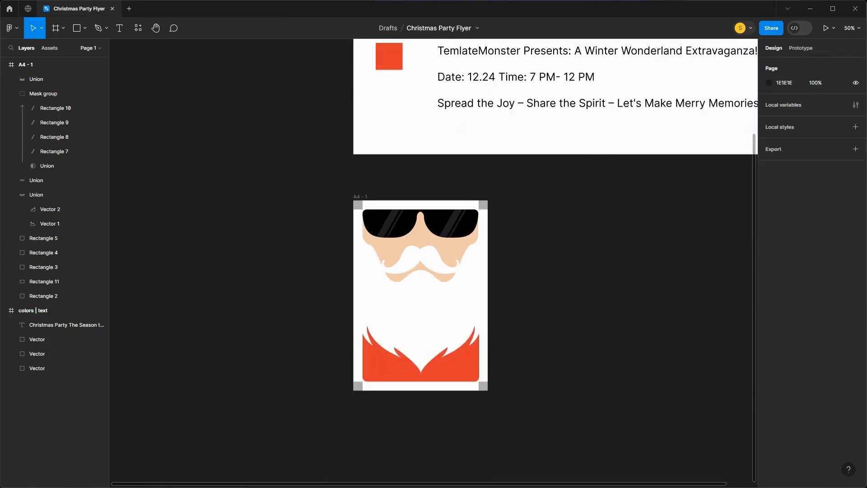
key(plus)
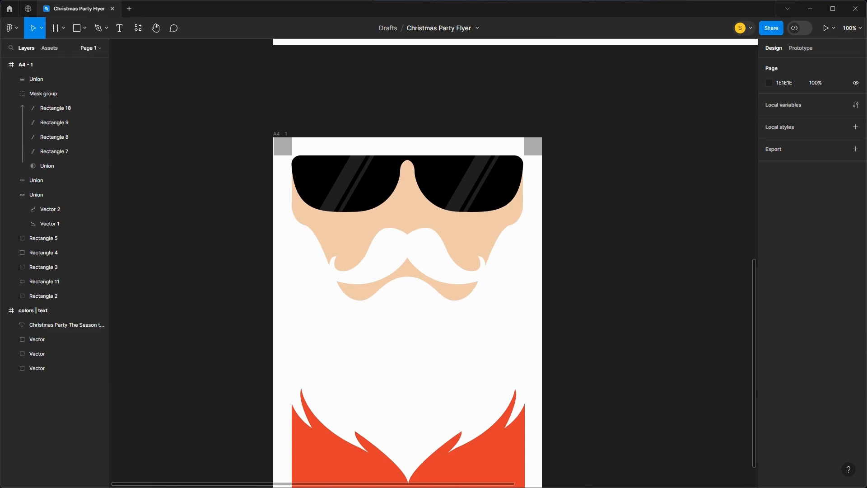
scroll(515, 262, up, 5)
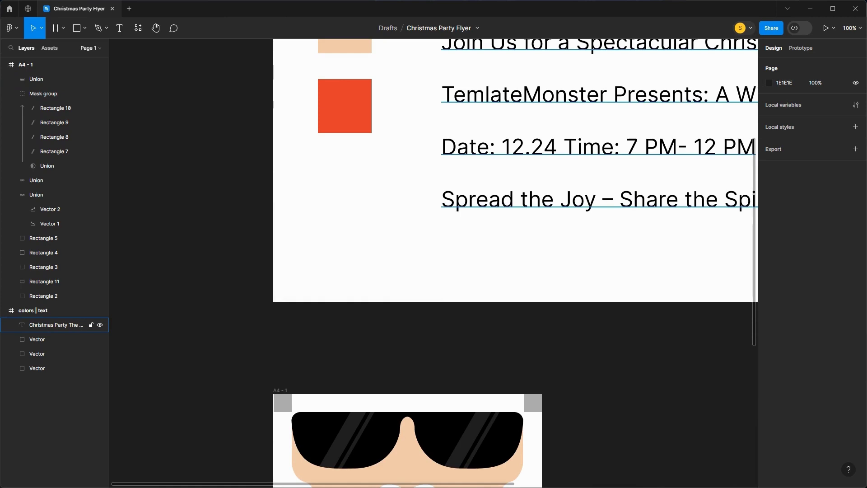
double_click(525, 147)
click(525, 147)
key(Right)
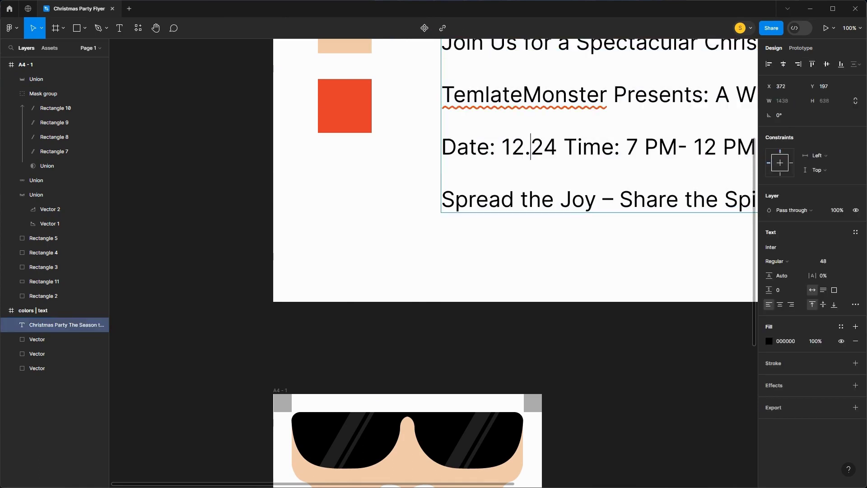
key(shift+Right)
key(shift+Right)
key(ctrl+c)
key(Escape)
key(Escape)
scroll(515, 262, down, 3)
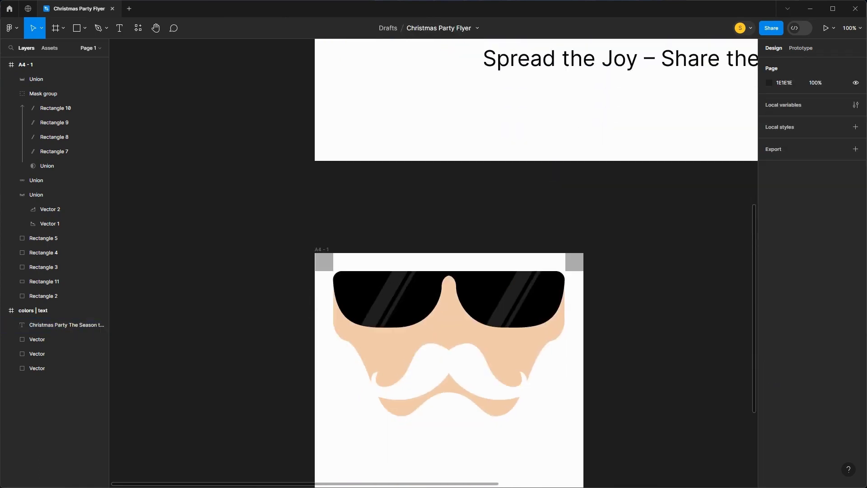
key(ctrl+plus)
key(ctrl+v)
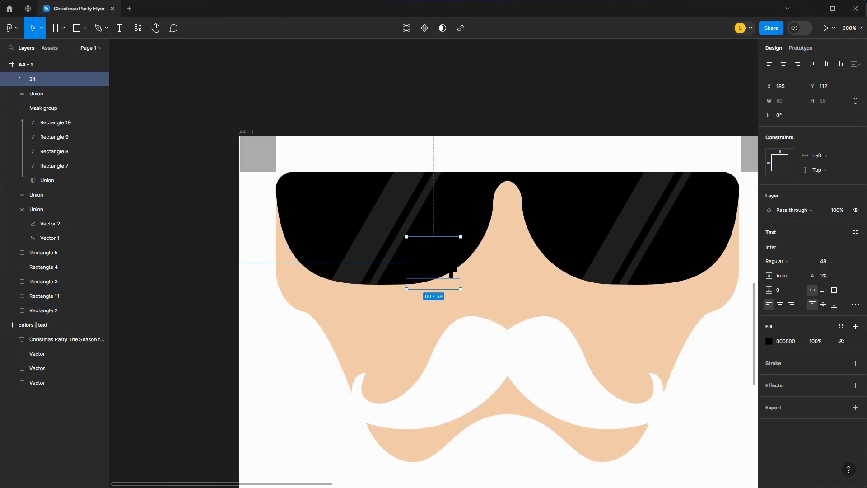
- Set the fill of the pasted 24 text to orange-red E53C2F
click(769, 341)
text(E53C2F)
key(Return)
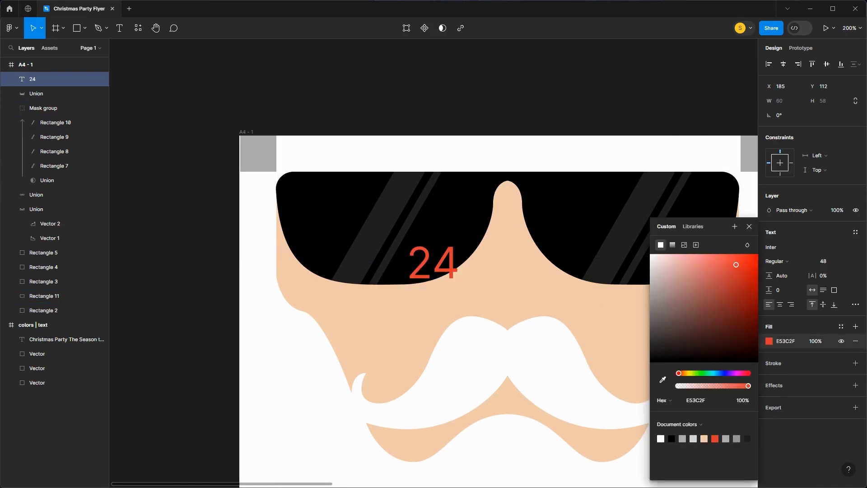
- Try the Montserrat font on the 24 text
click(776, 247)
text(Mont)
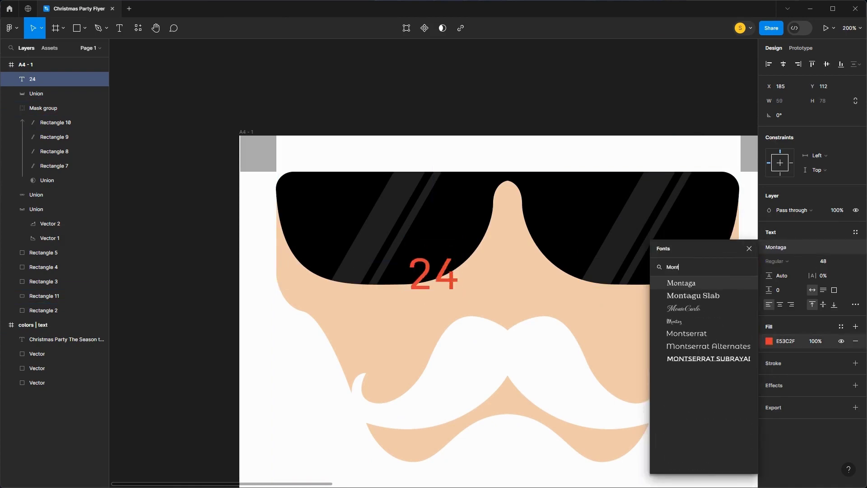
text(se)
key(Return)
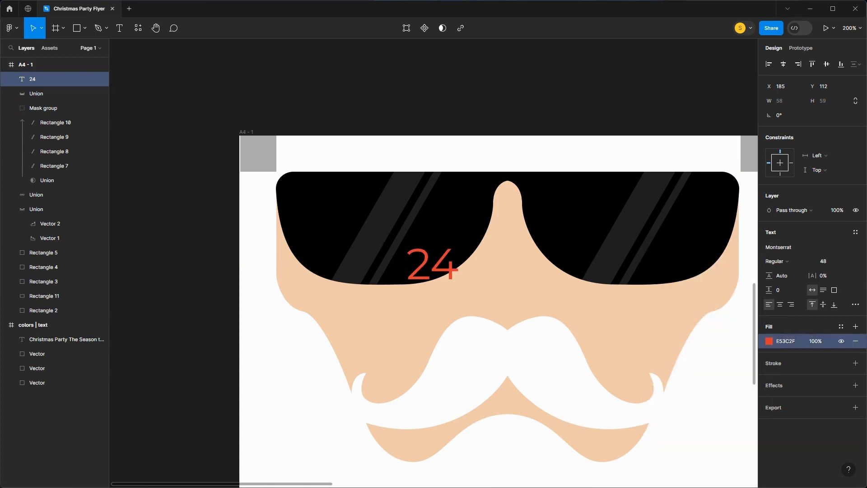
- Set the 24 text to ExtraBold weight and the Rubik font
click(777, 262)
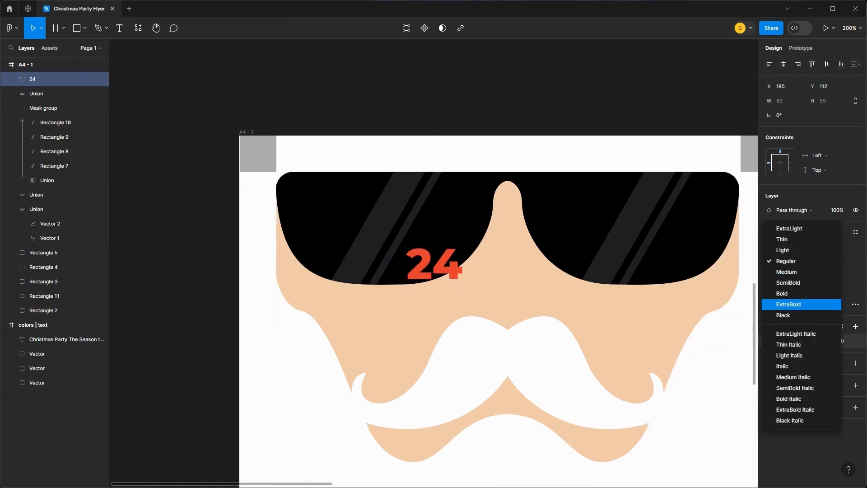
click(789, 304)
click(779, 247)
text(rub)
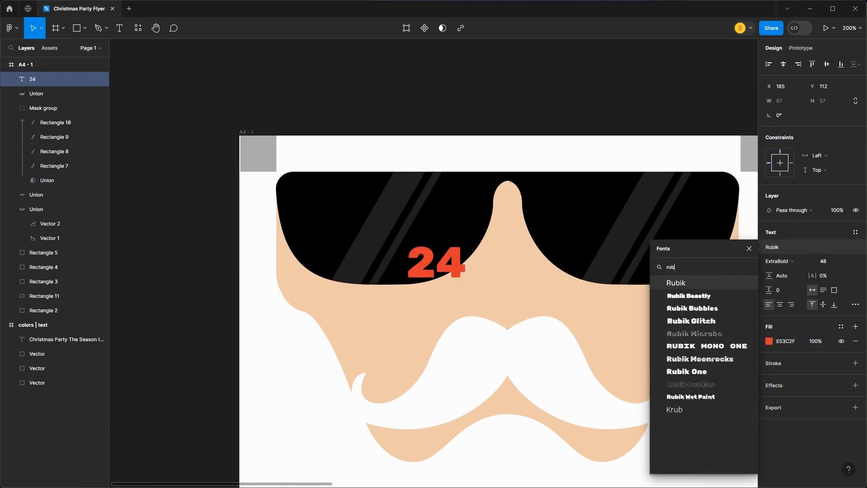
click(676, 283)
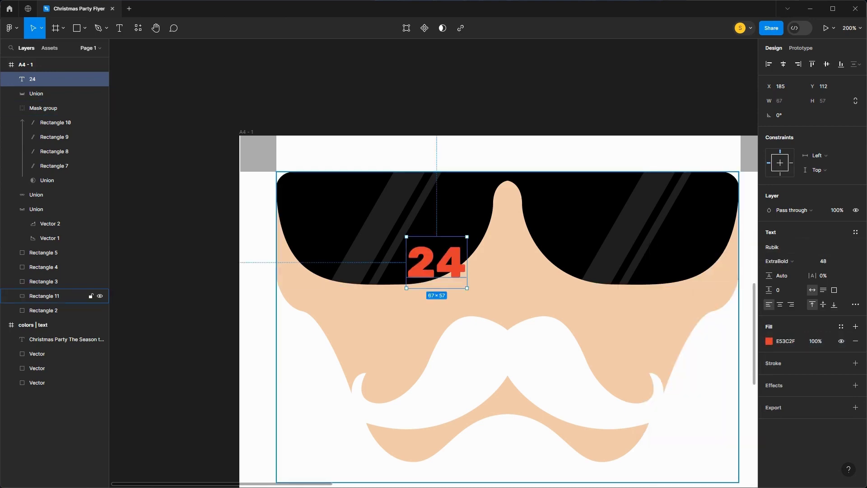
- Move the 24 onto the left lens at X 88 and set its vertical trim from cap height to baseline
drag(437, 263, 348, 222)
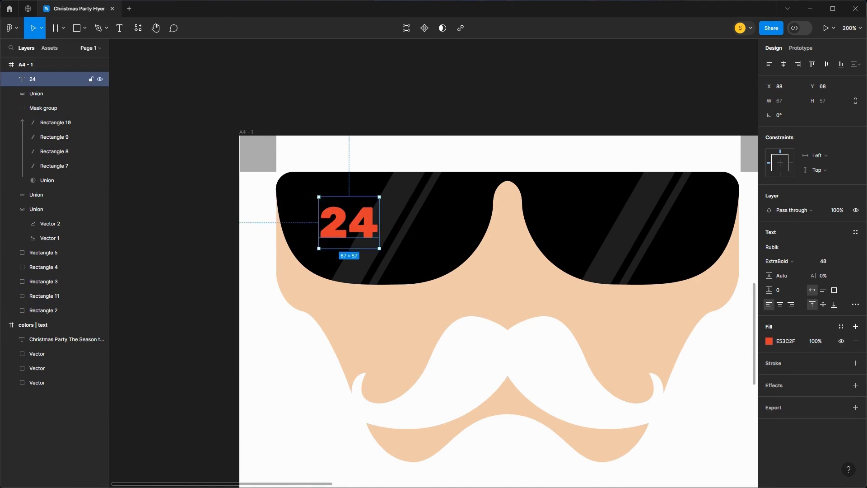
click(855, 304)
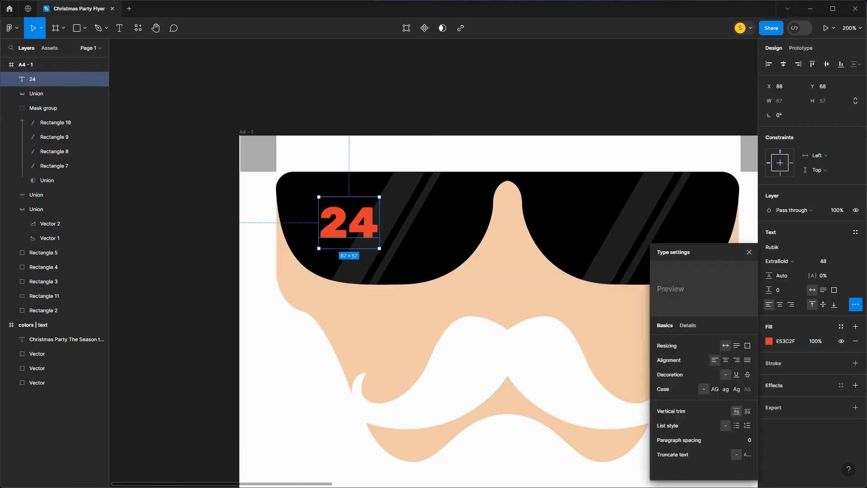
click(748, 411)
click(749, 252)
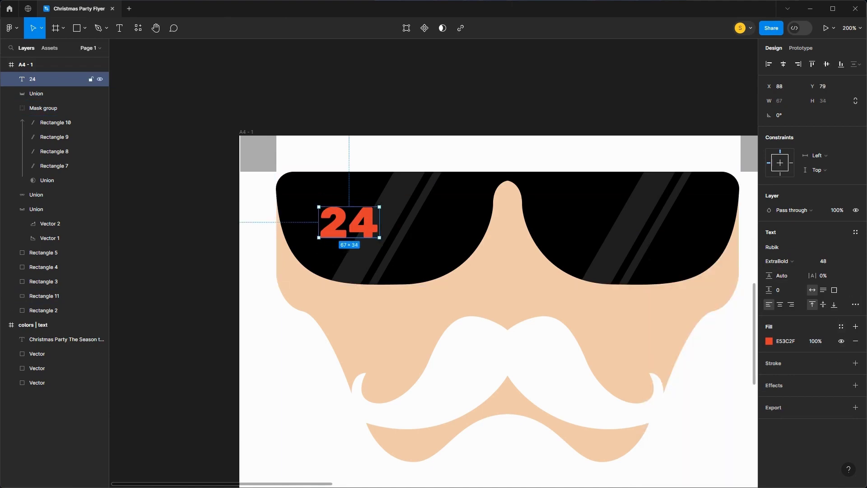
- Duplicate the 24 beside itself at X 167, Y 79 and change the copy's text to TH
drag(349, 222, 420, 222)
key(Return)
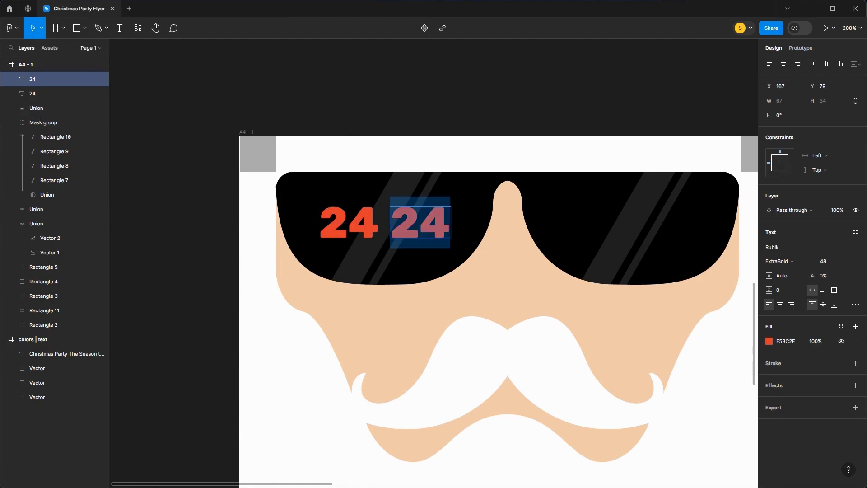
text(TH)
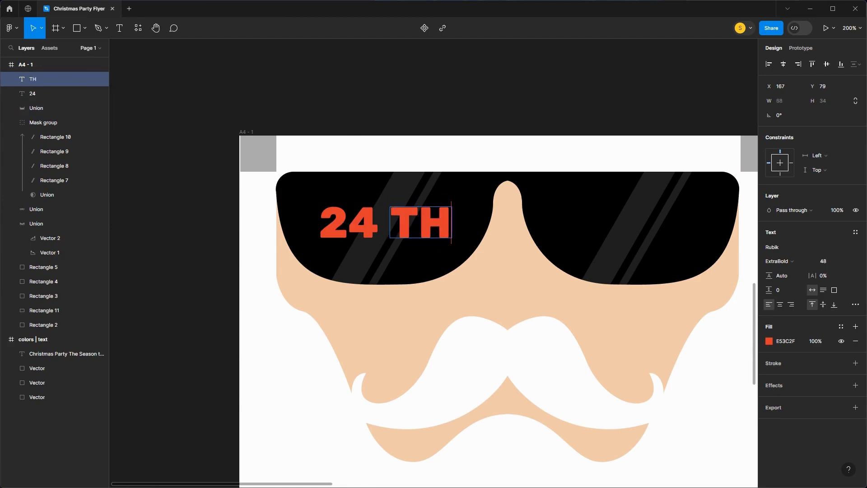
key(Escape)
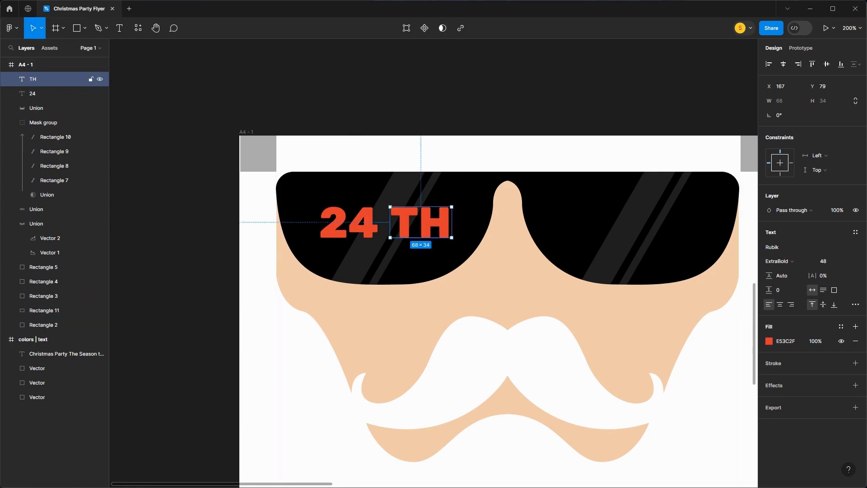
- Duplicate TH directly below itself at X 167, Y 123 and change the copy's text to DEC
drag(425, 224, 423, 243)
double_click(420, 262)
text(DEC)
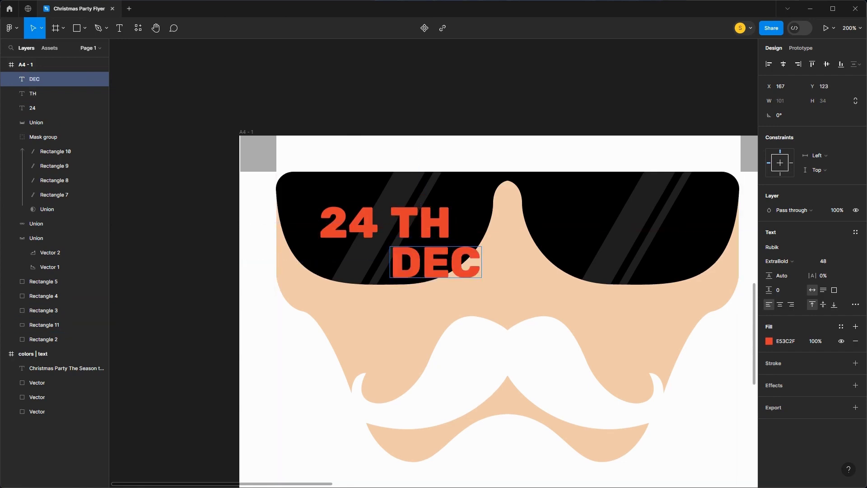
key(Escape)
- Set the fill of the TH and DEC texts to white FFFFFF
shift+click(54, 93)
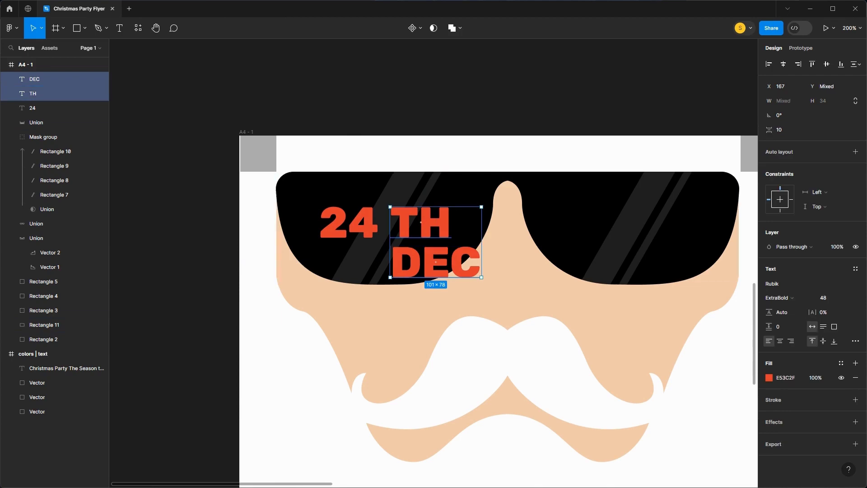
click(769, 377)
text(ffffff)
key(Return)
click(750, 226)
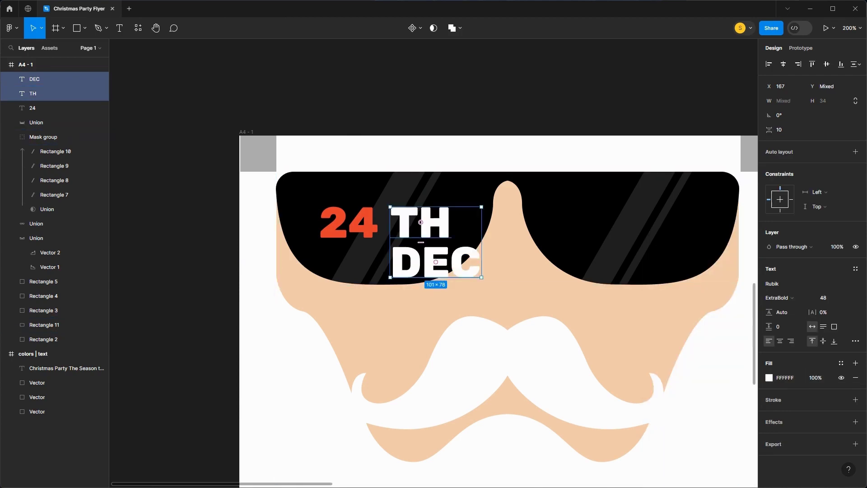
- Nudge TH and DEC to X 162 and scale them together to 0.44x, matching the height of the 24
key(Left)
key(Left)
key(Left)
key(Left)
key(Left)
key(k)
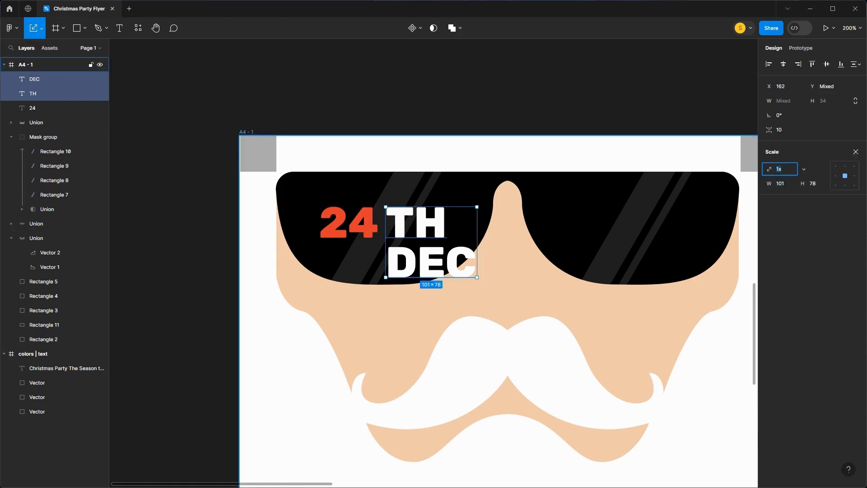
drag(477, 277, 426, 237)
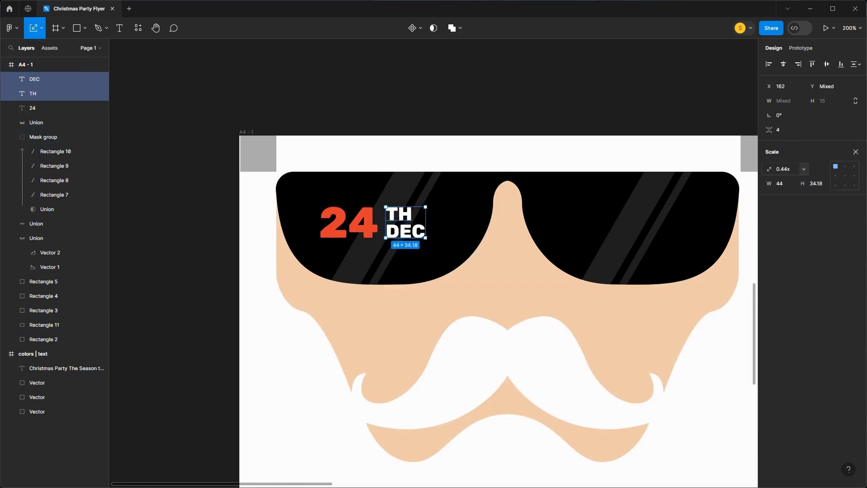
click(856, 151)
- Set the font weight of the TH and DEC texts to Light
click(789, 297)
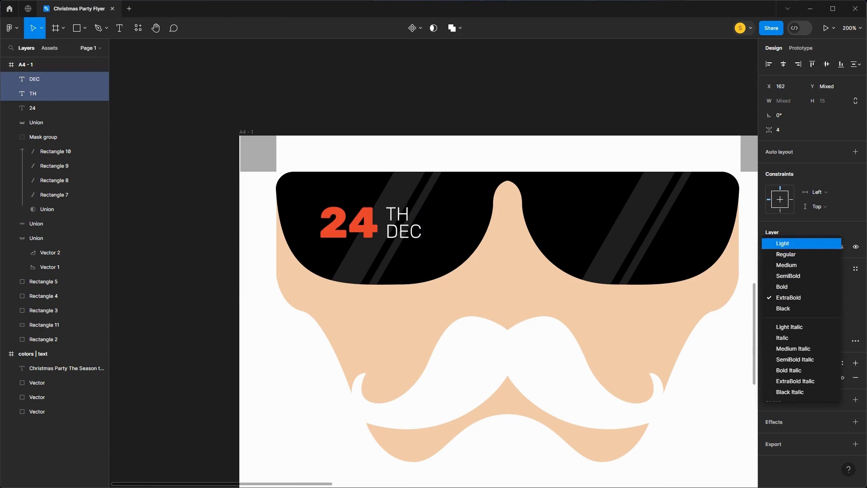
click(786, 244)
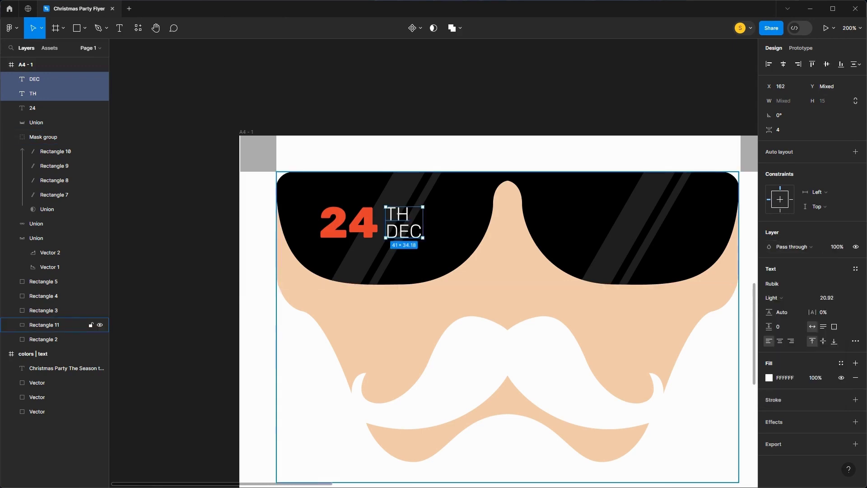
- Group the 24, TH and DEC texts and nudge the group horizontally to X 107 on the left lens
shift+click(50, 108)
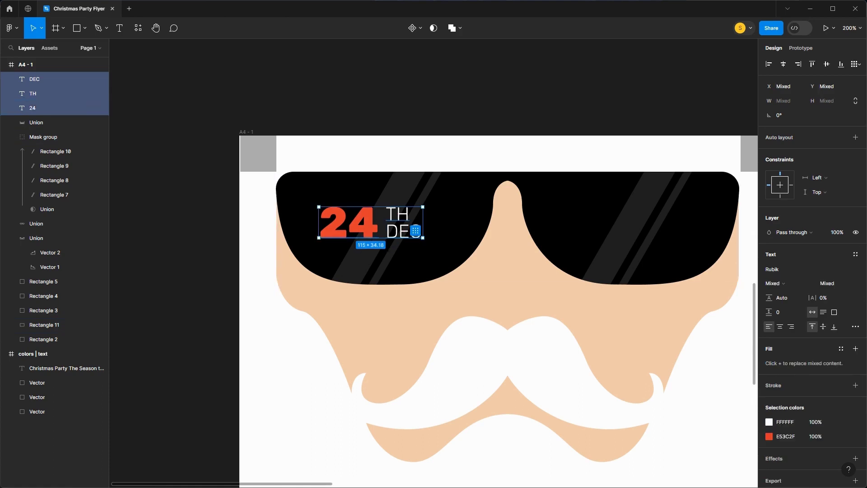
key(ctrl+g)
key(Right)
key(Right)
key(Right)
key(Right)
key(Right)
key(Right)
key(Right)
key(Right)
key(Right)
key(Right)
key(Right)
key(Right)
key(Right)
key(Right)
key(Right)
key(Right)
key(Right)
key(Right)
key(Right)
key(Right)
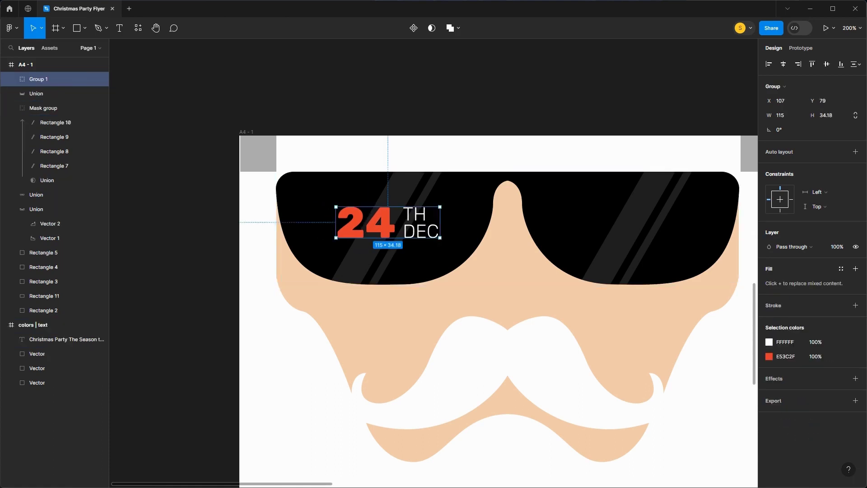
- Scale the date group from its centre by 1.22x to about 141 × 42
text(k)
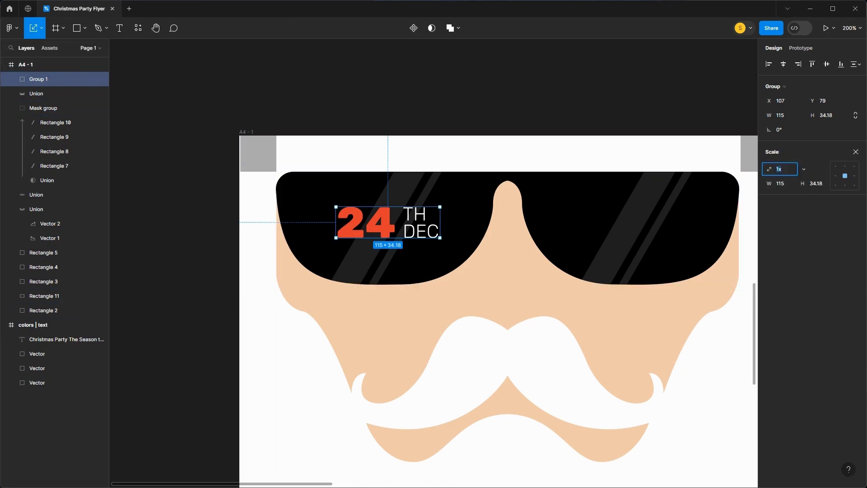
text(1.4)
key(Return)
drag(460, 243, 452, 241)
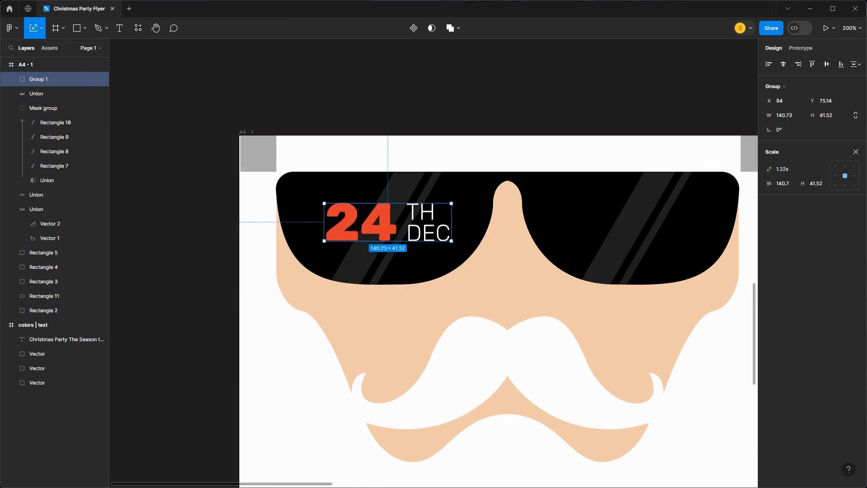
- Duplicate the date group onto the right lens at X 363, Y 75.14
drag(497, 271, 414, 273)
drag(307, 226, 550, 226)
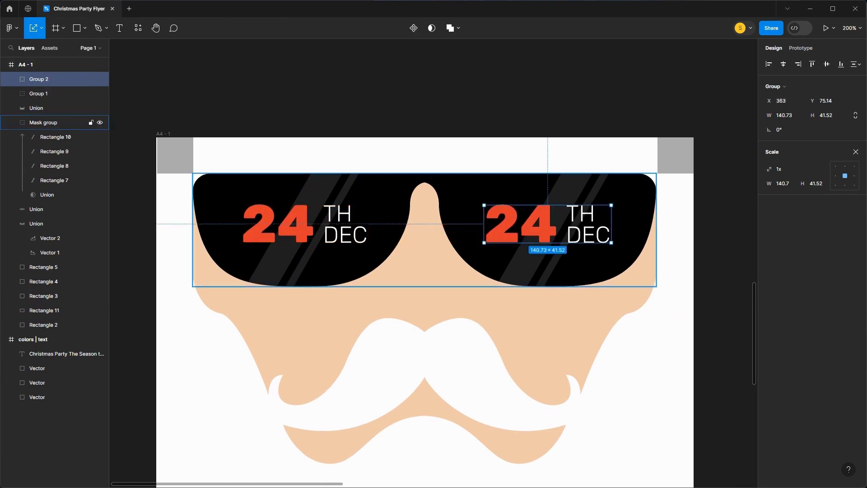
drag(550, 258, 478, 290)
key(ctrl+minus)
click(587, 217)
- Change the number in the right lens's group to 19
drag(588, 217, 502, 334)
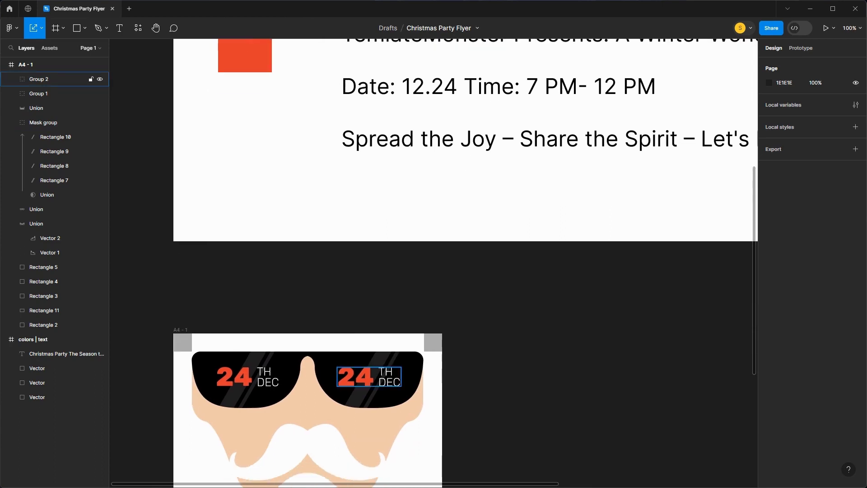
double_click(357, 377)
key(Return)
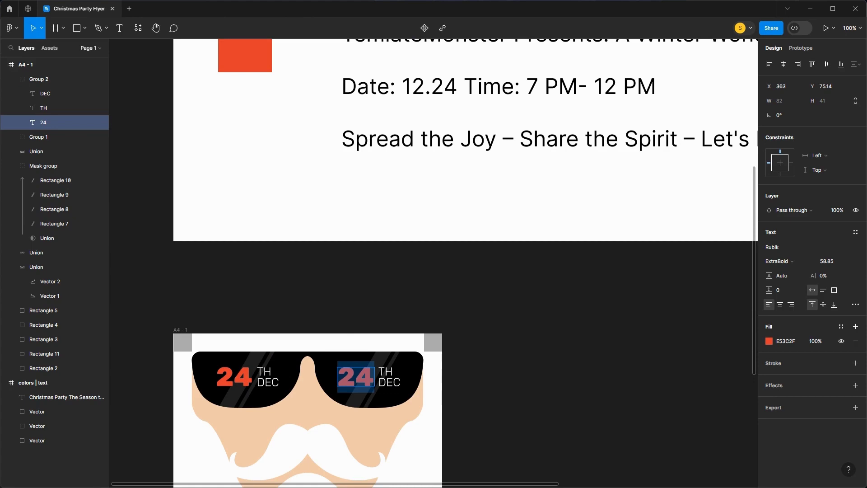
text(19)
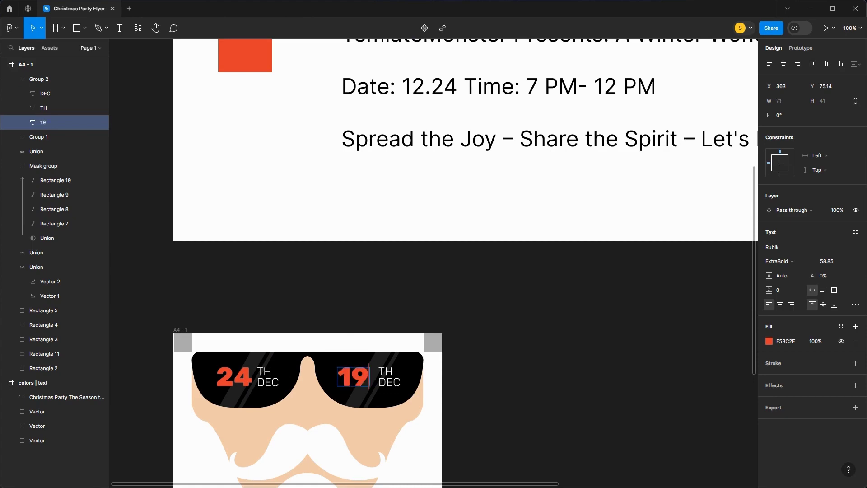
key(Escape)
key(Escape)
- Change the two small text lines on the right lens to "PM -" and "12 PM"
double_click(385, 372)
double_click(385, 372)
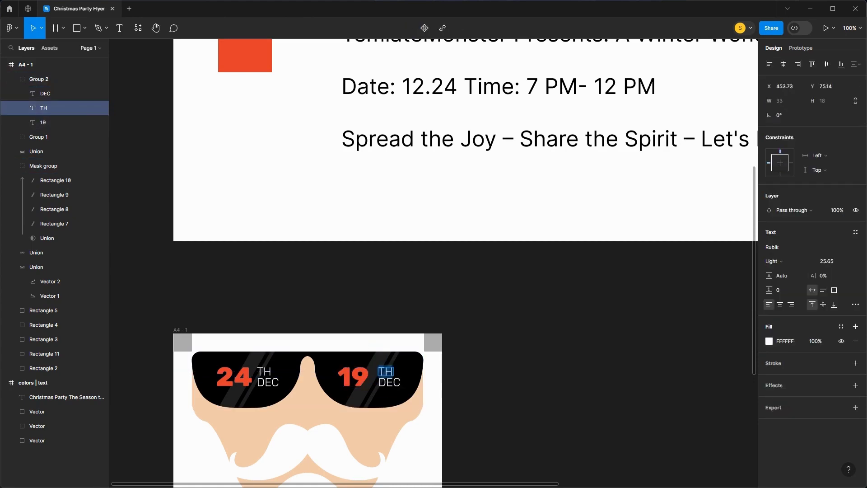
text(PM)
double_click(389, 382)
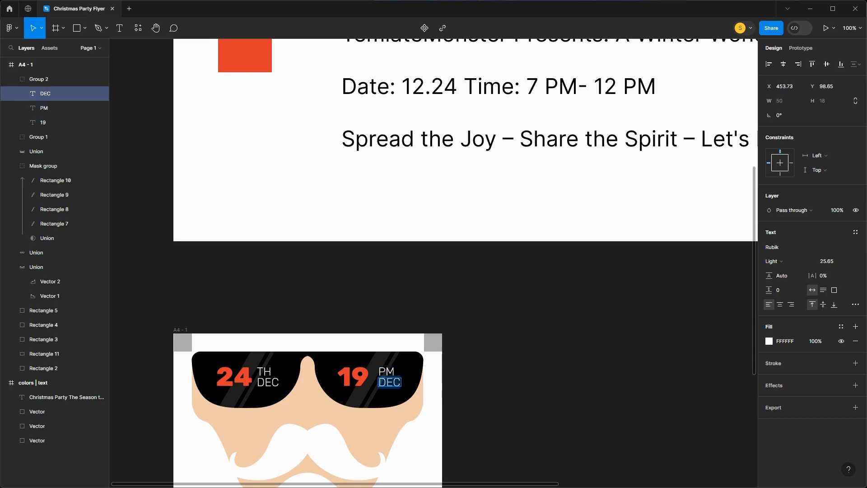
key(Tab)
key(Return)
key(Right)
text(-)
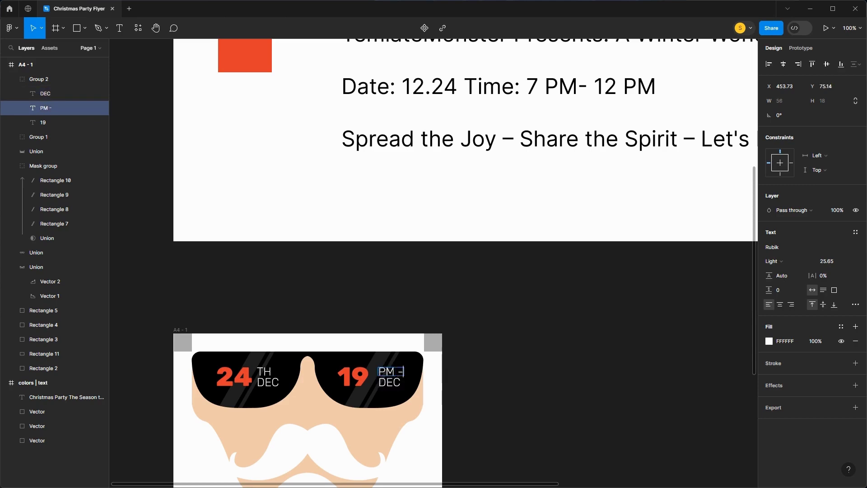
key(shift+Tab)
key(Return)
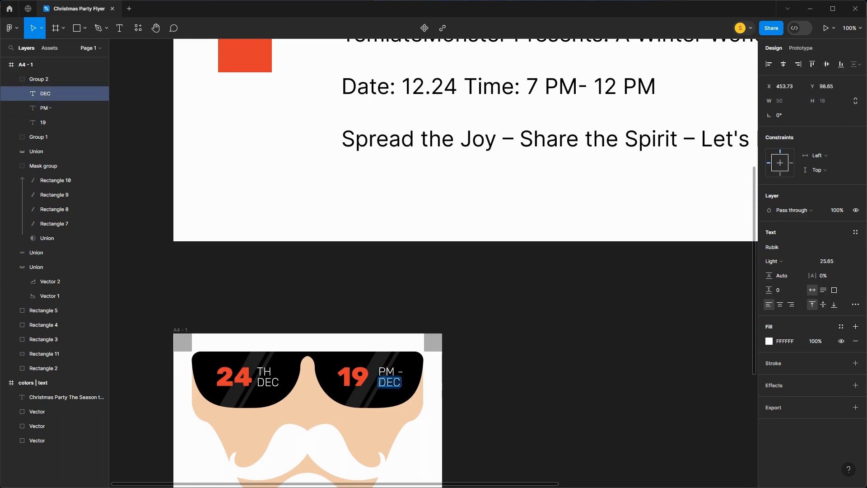
text(12)
text(PM)
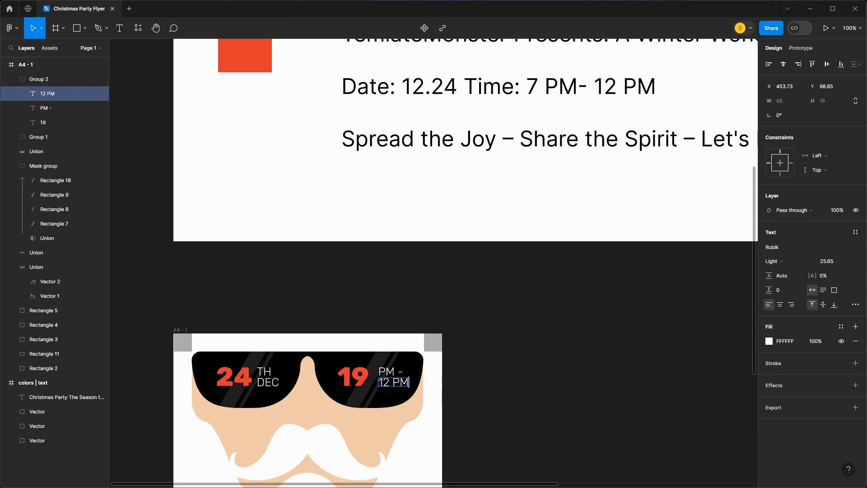
- Change the large number on the right lens to 7
double_click(352, 377)
text(7)
key(Escape)
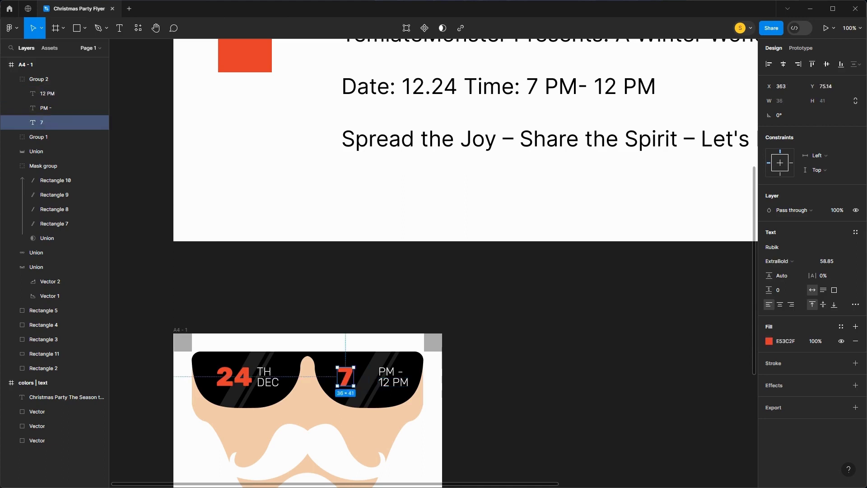
key(Escape)
- Group the "PM -" and "12 PM" texts on the right lens
click(39, 79)
click(45, 108)
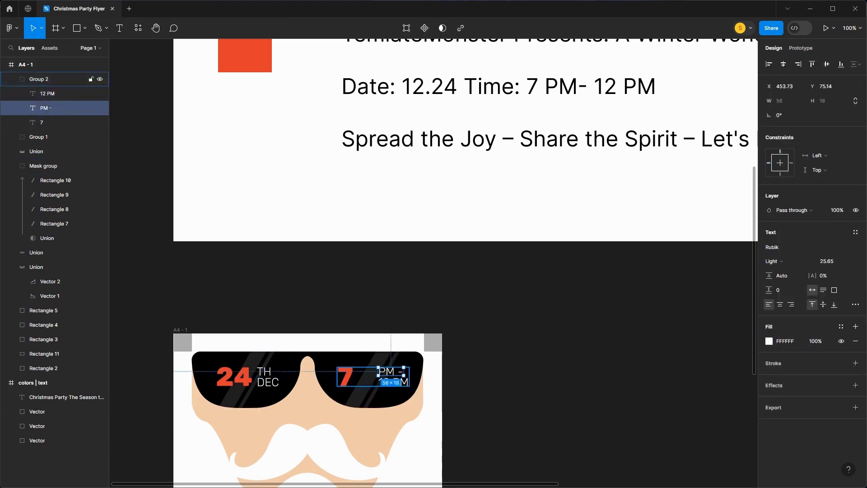
shift+click(59, 93)
key(ctrl+g)
- Set the horizontal spacing between the 7 and the grouped PM texts to 10
shift+click(45, 108)
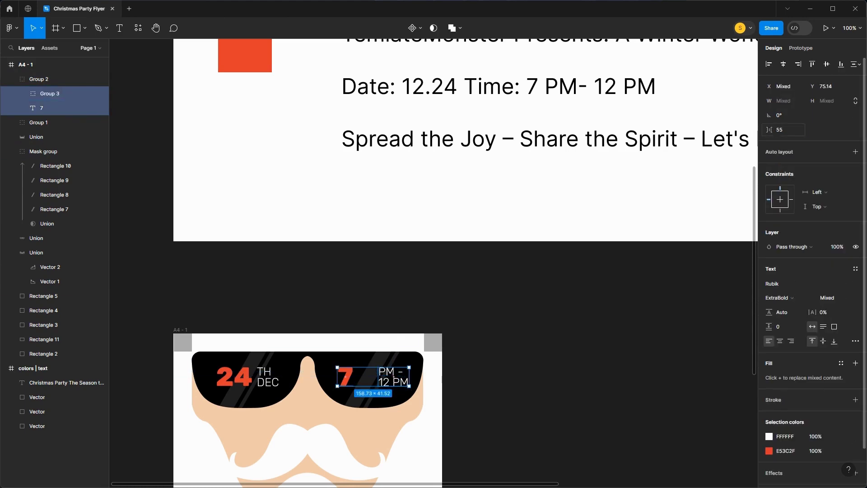
click(783, 129)
text(110)
key(Return)
click(784, 130)
text(10)
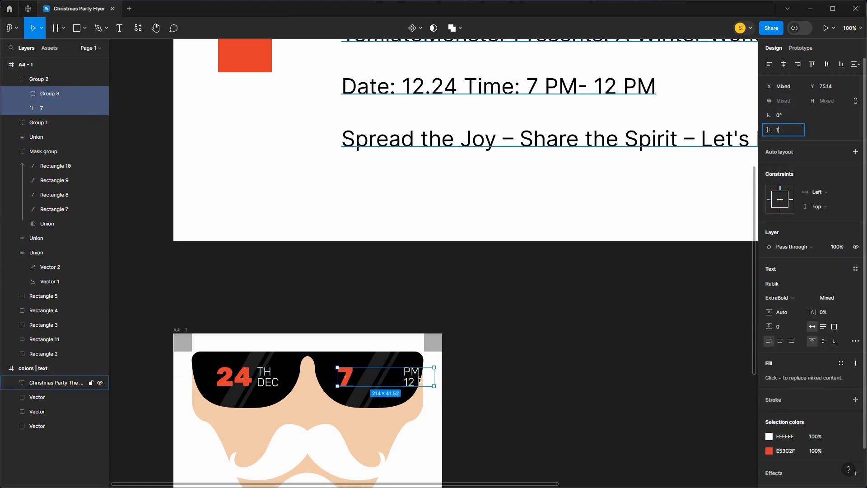
key(Return)
click(533, 312)
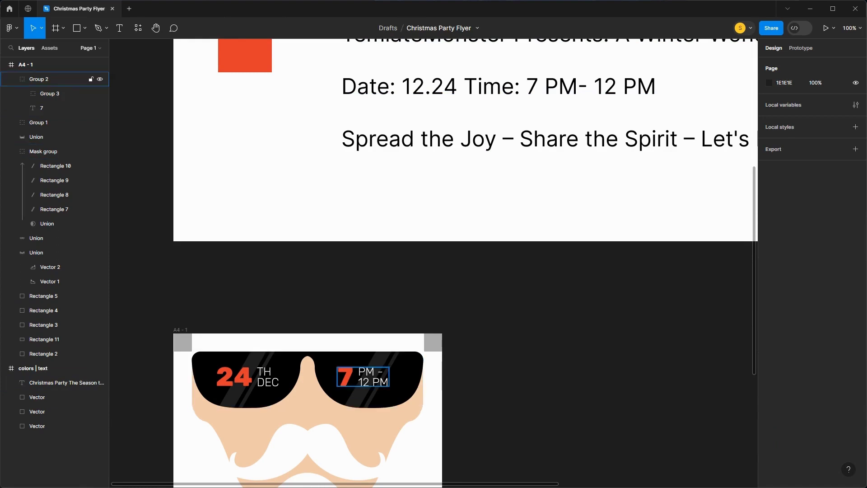
- Move the time group horizontally to X 381 on the right lens
drag(363, 377, 372, 377)
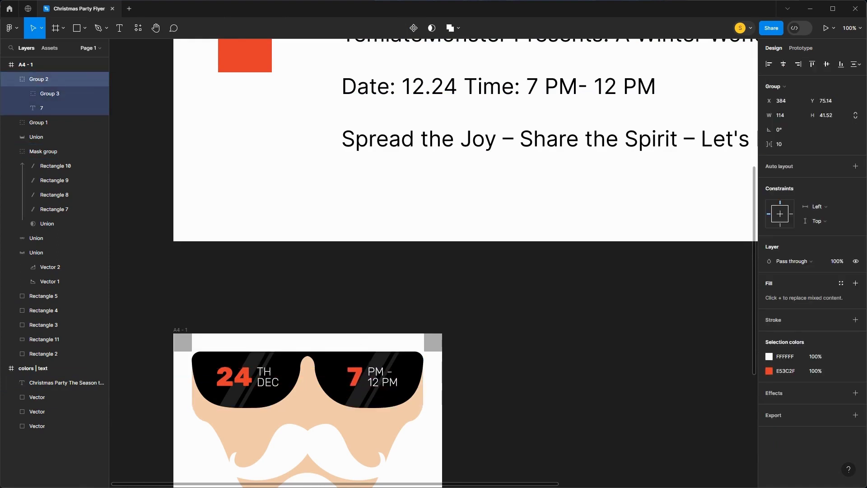
click(488, 316)
drag(488, 317, 588, 237)
click(458, 298)
key(alt)
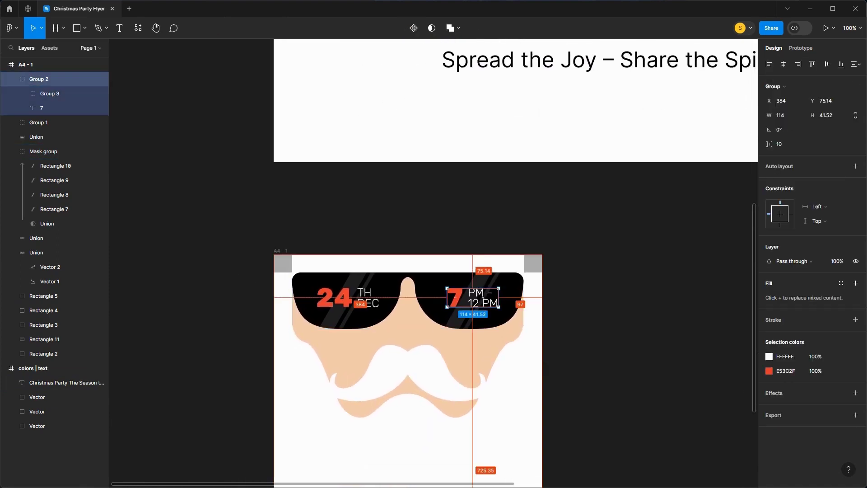
key(Left)
key(Left)
key(Left)
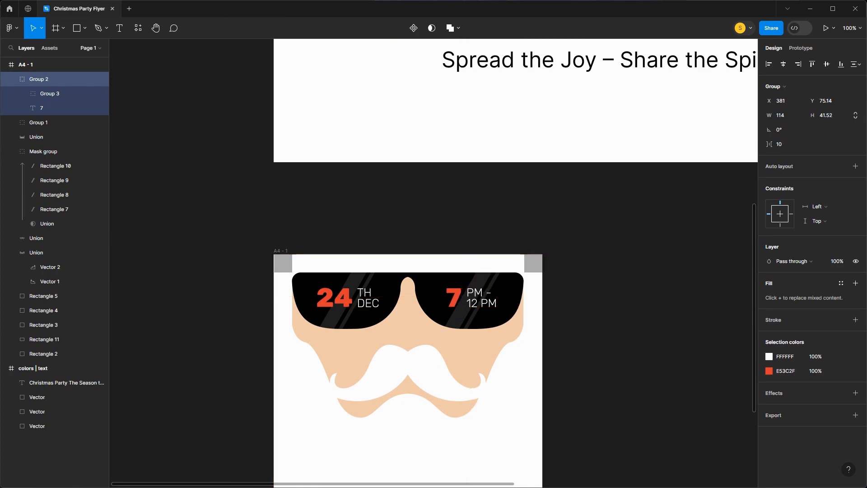
- Nudge the date group on the left lens horizontally to X 100
click(38, 122)
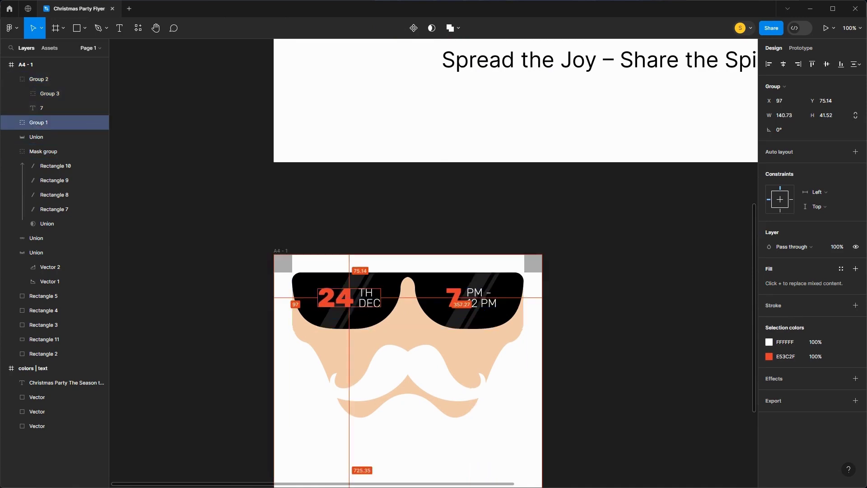
key(Right)
key(Right)
key(Right)
key(Right)
key(Right)
key(Right)
key(Escape)
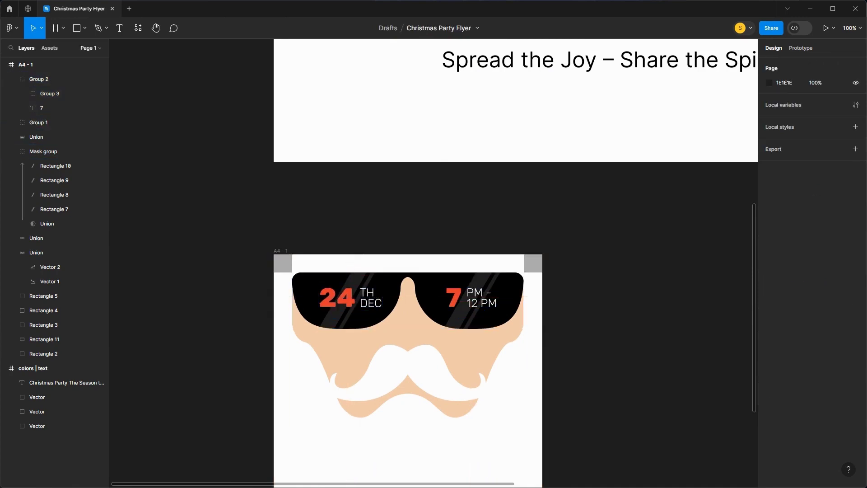
- Align the vertical centres of the date group and the time group
click(351, 298)
shift+click(471, 297)
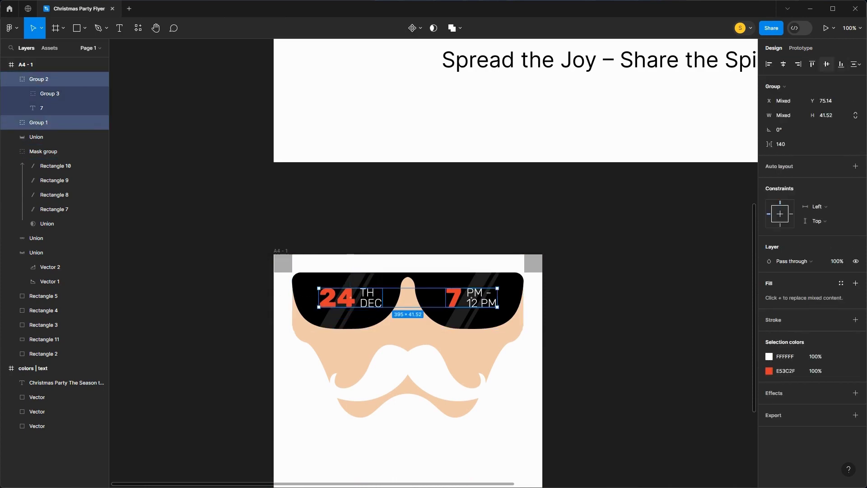
click(827, 64)
key(Escape)
key(ctrl+minus)
key(ctrl+plus)
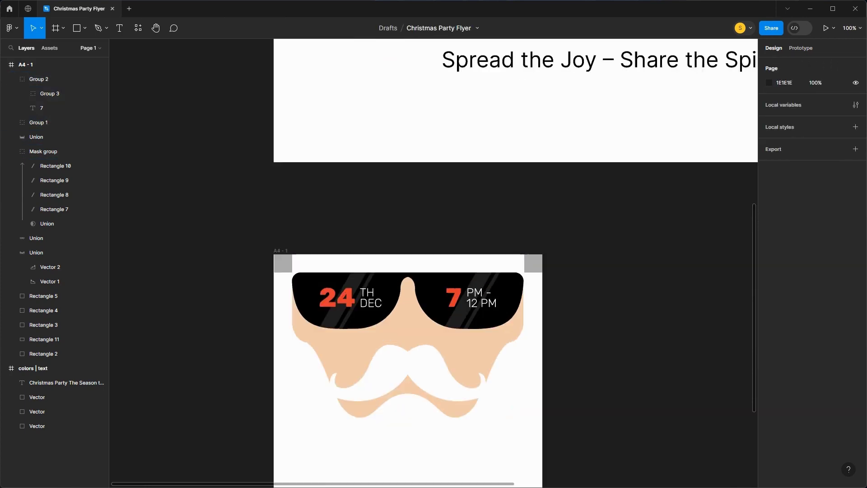
scroll(434, 262, up, 2)
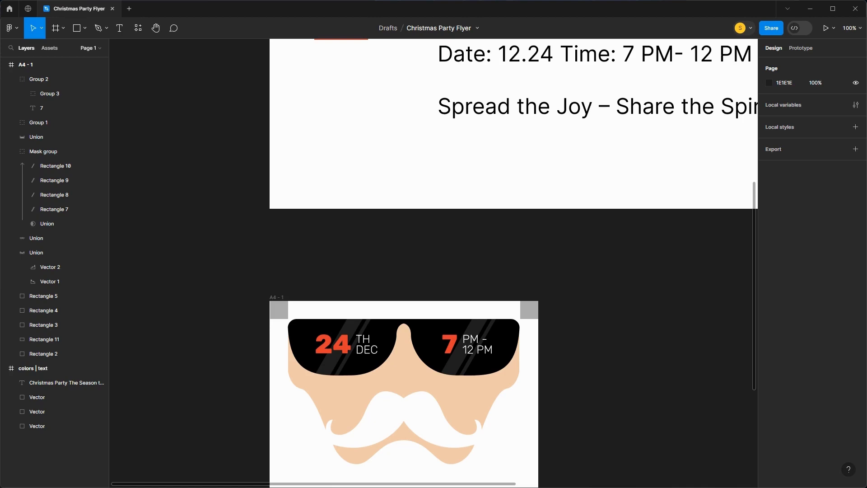
- Duplicate the 24 text below Santa's face at X 258, Y 421 and move the copy out of the date group
drag(380, 383, 384, 253)
click(350, 215)
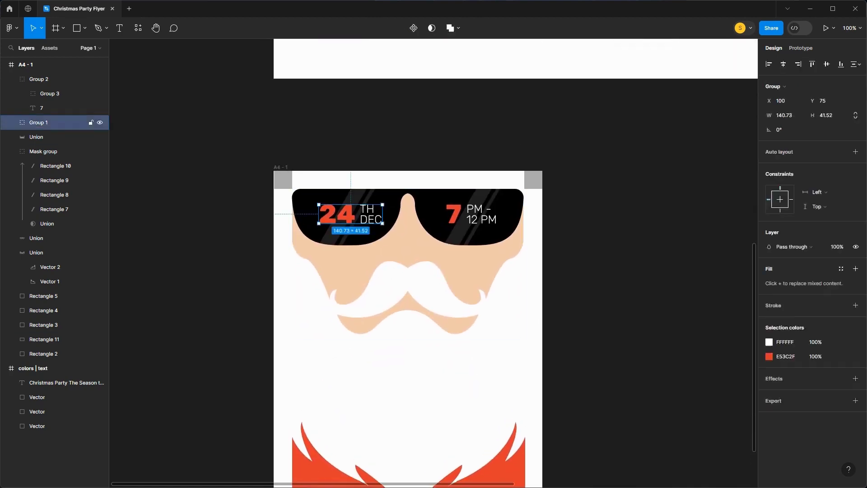
double_click(337, 214)
alt+drag(336, 214, 409, 370)
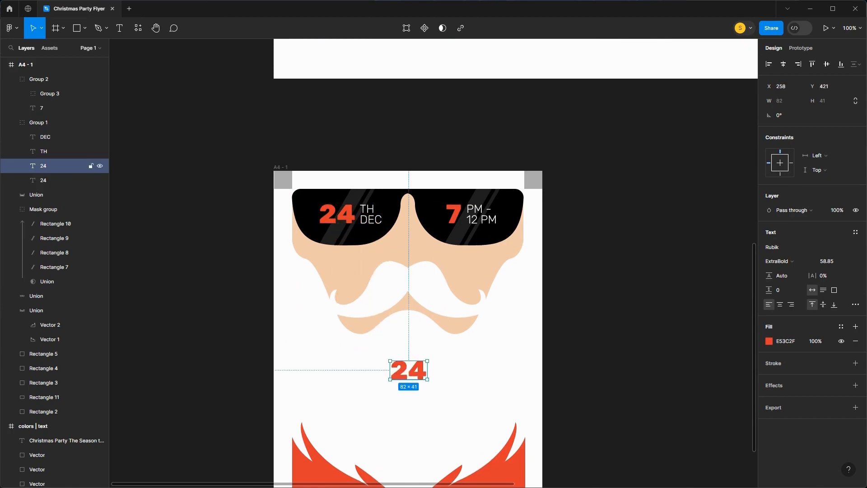
drag(44, 166, 31, 118)
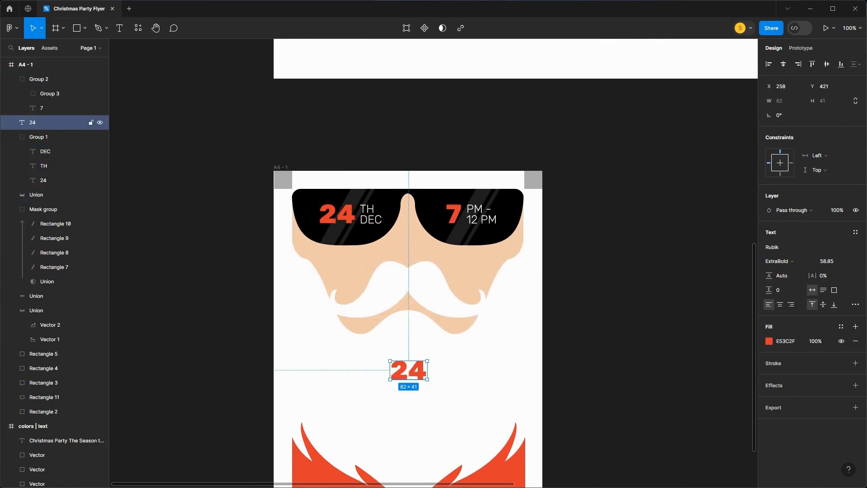
- Change the copied text to "XMAS" and centre it horizontally in the A4 frame
key(Return)
text(XMAS)
key(Escape)
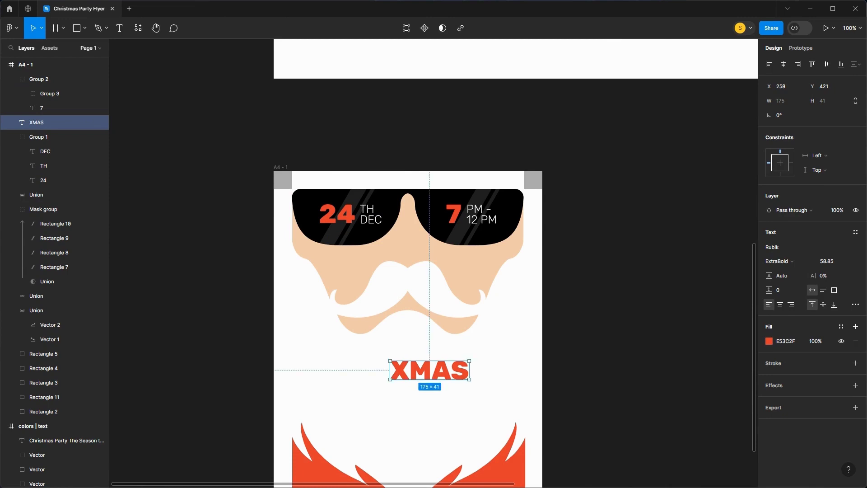
click(783, 64)
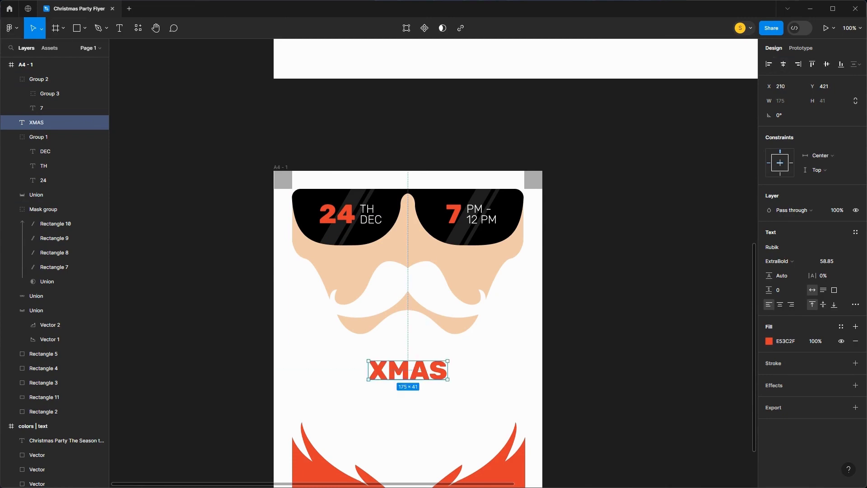
- Scale the XMAS text proportionally to about 514 × 121 so it spans the width between the margins
key(k)
drag(448, 370, 525, 377)
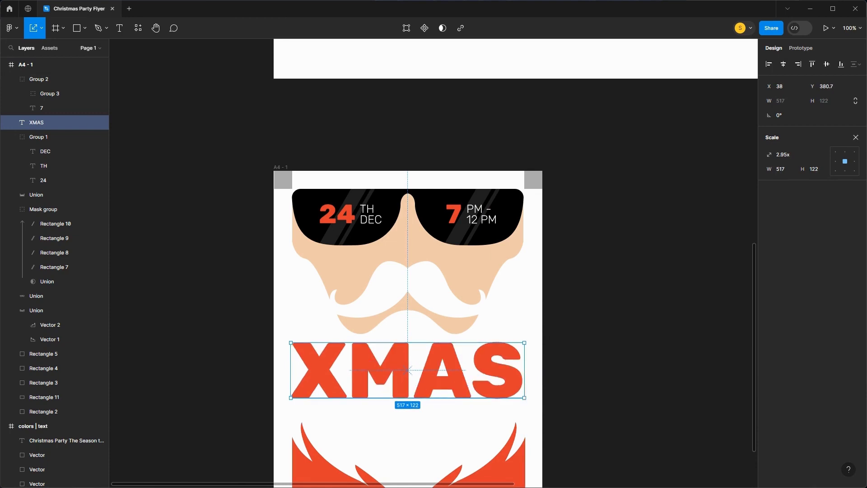
drag(291, 397, 292, 397)
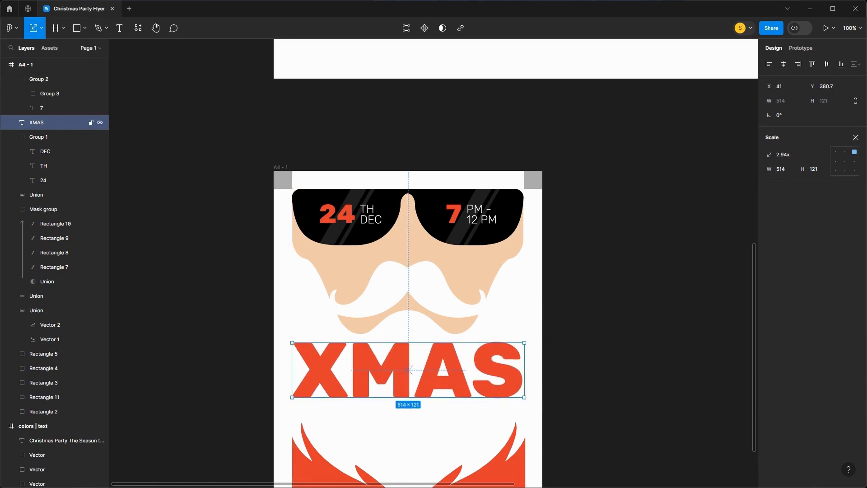
- Move the XMAS text up to about Y 375, just below Santa's chin
drag(408, 370, 409, 371)
key(shift+Up)
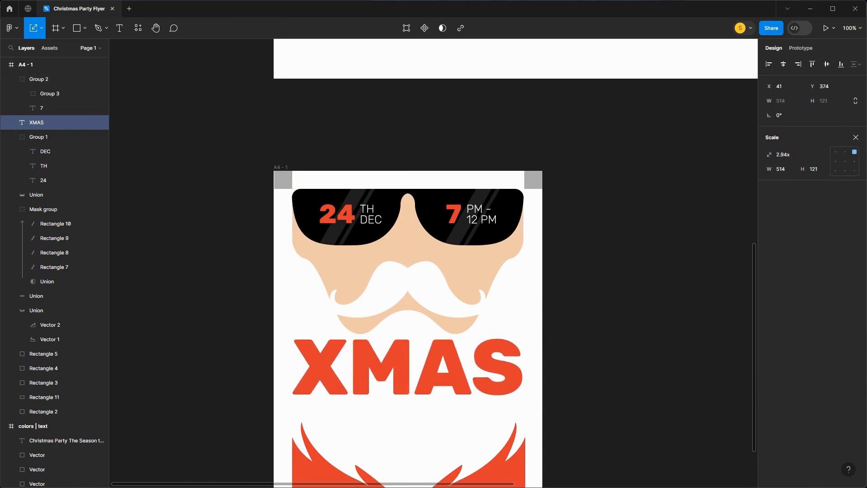
key(Down)
click(633, 316)
drag(632, 316, 607, 330)
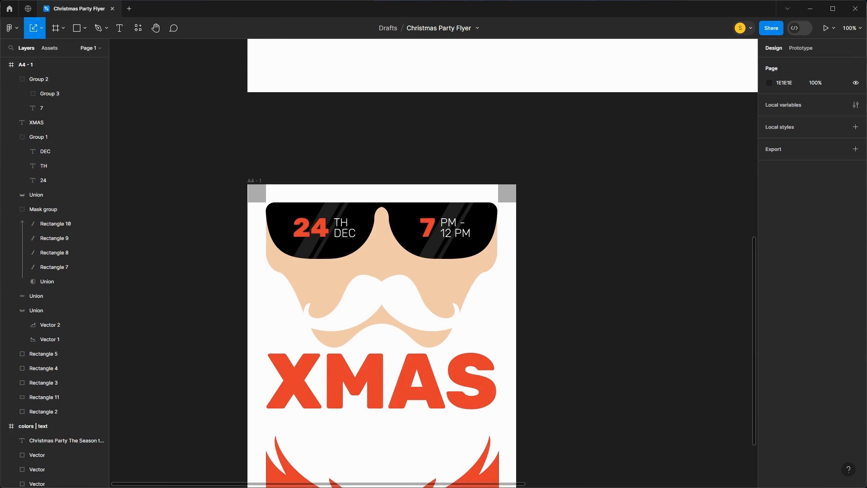
- Copy the word "Party" from the "Christmas Party" line in the colors | text frame
key(v)
drag(497, 127, 303, 452)
scroll(433, 262, up, 2)
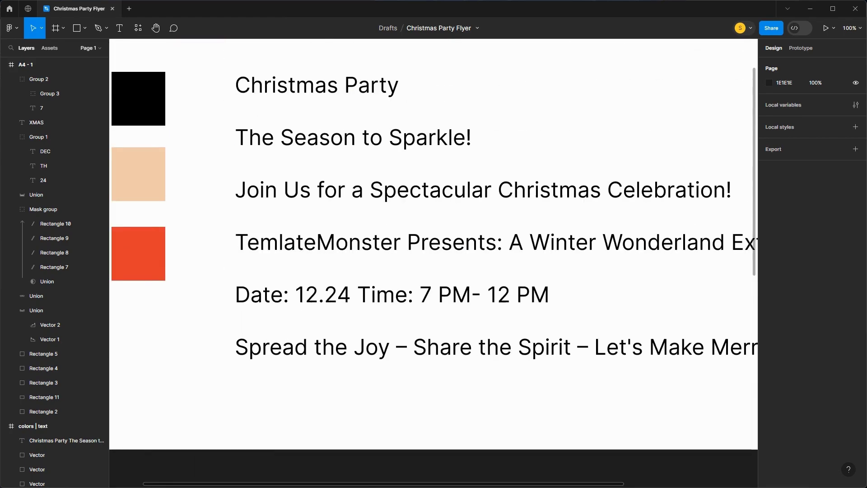
double_click(358, 85)
click(359, 85)
click(345, 85)
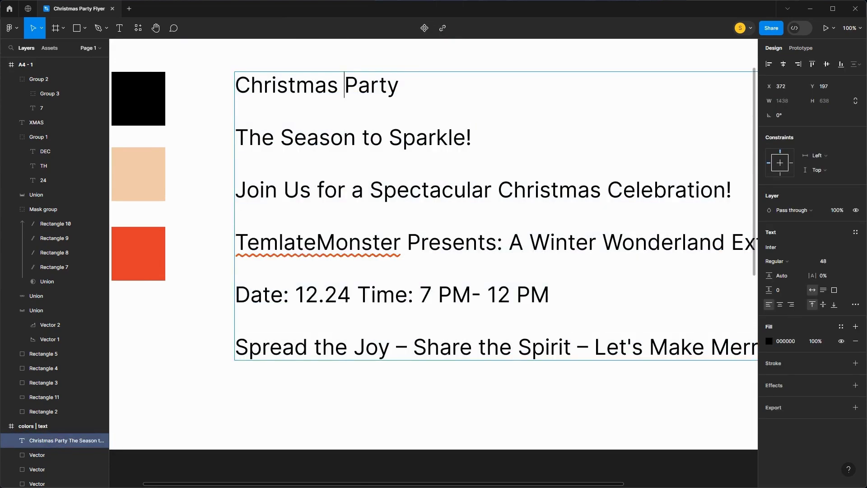
key(shift+Right)
key(shift+Right)
key(shift+Right)
key(shift+Right)
key(shift+Right)
key(ctrl+c)
click(235, 111)
click(439, 294)
key(BackSpace)
key(BackSpace)
key(BackSpace)
key(Escape)
key(Escape)
- Paste "Party" as a separate text directly below XMAS on the flyer, at X 41, Y 496
scroll(434, 244, down, 10)
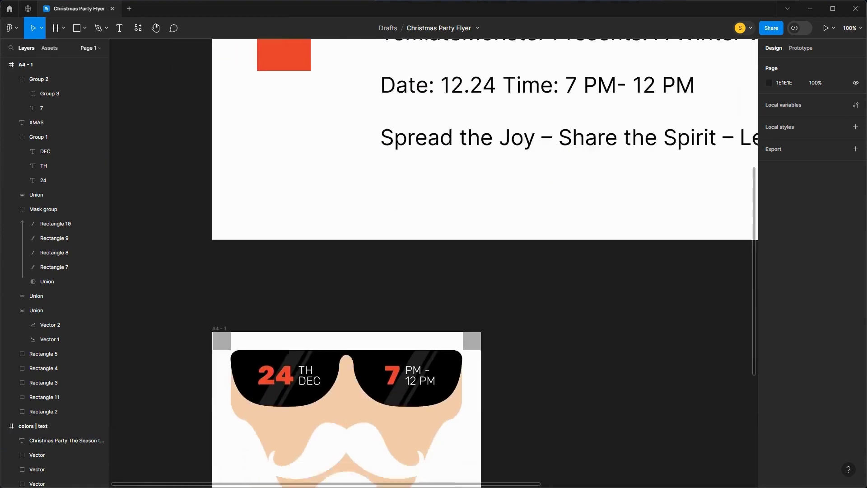
drag(384, 267, 384, 321)
double_click(384, 321)
key(ctrl+v)
- Add a dash before and after the word so the pasted text reads "- Party -"
key(Left)
key(Left)
key(Left)
key(Left)
key(Left)
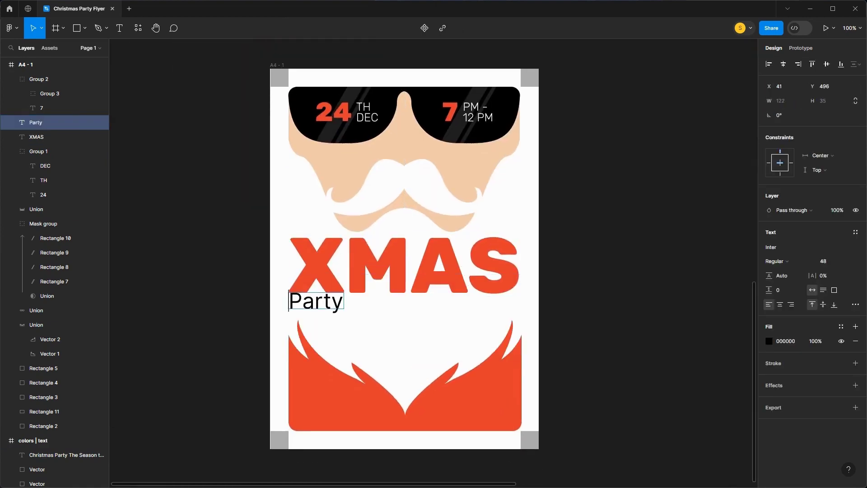
text(-)
key(ctrl+z)
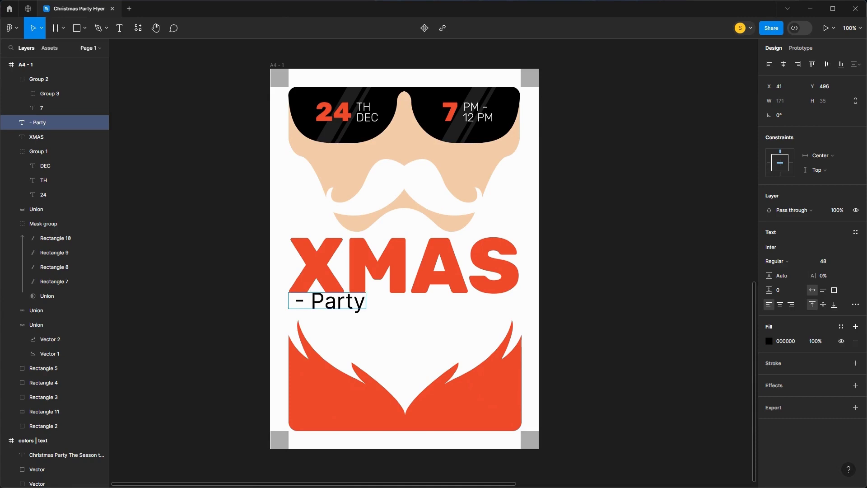
click(365, 302)
text(-)
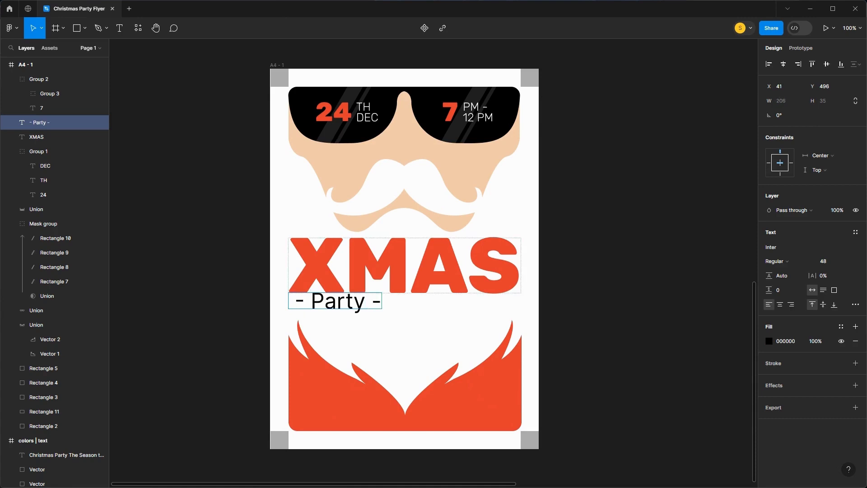
click(445, 287)
click(440, 316)
- Set the font of the "- Party -" text to Nickainley and center it horizontally on the flyer
click(345, 302)
click(773, 247)
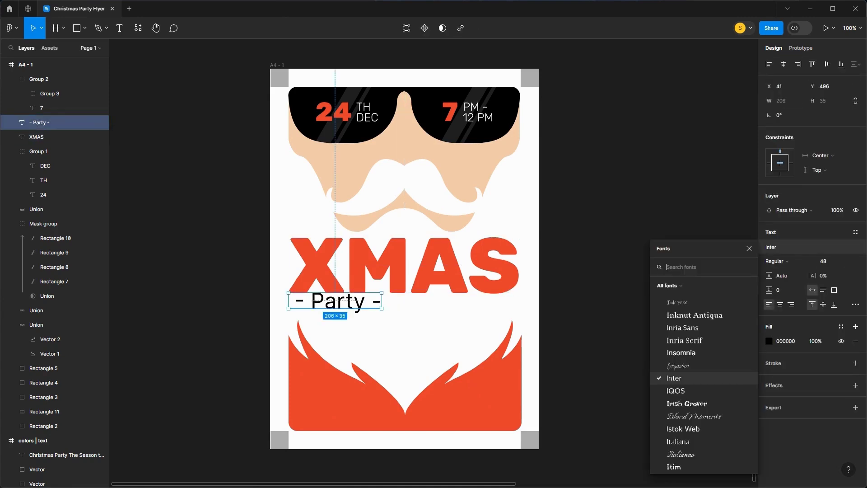
text(Nick)
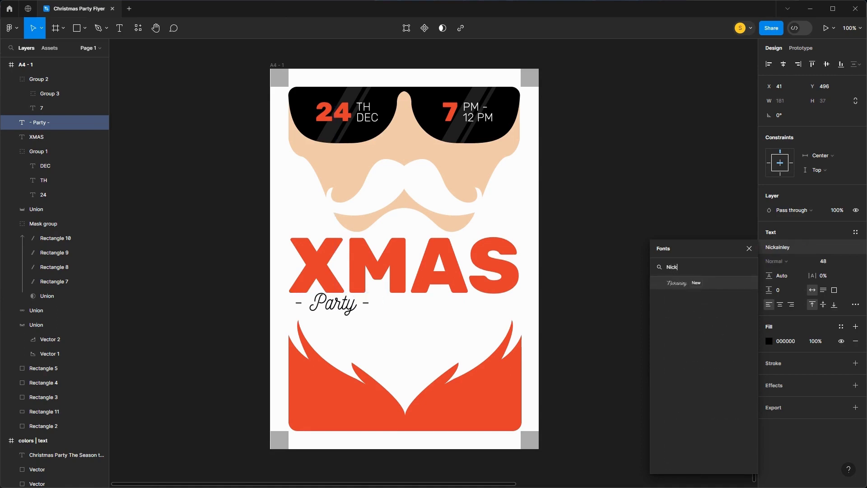
key(Escape)
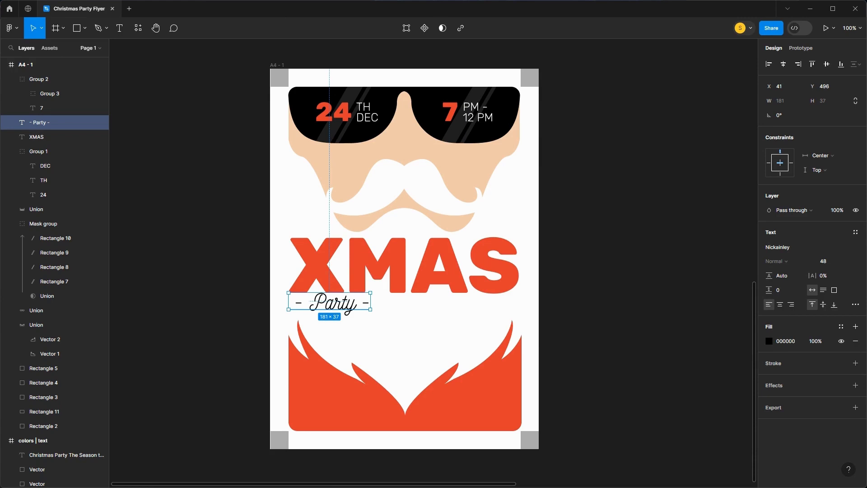
click(783, 64)
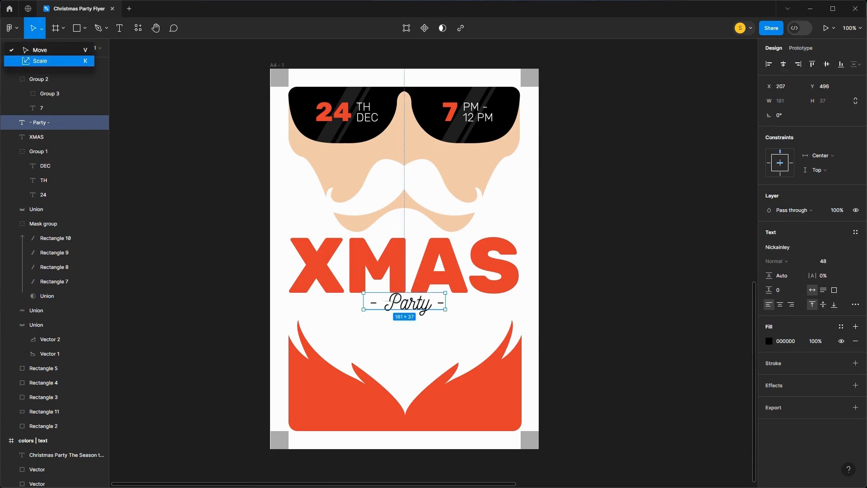
- Scale the "- Party -" text up proportionally to about 406 × 84 and center it horizontally on the flyer
key(k)
drag(445, 310, 403, 302)
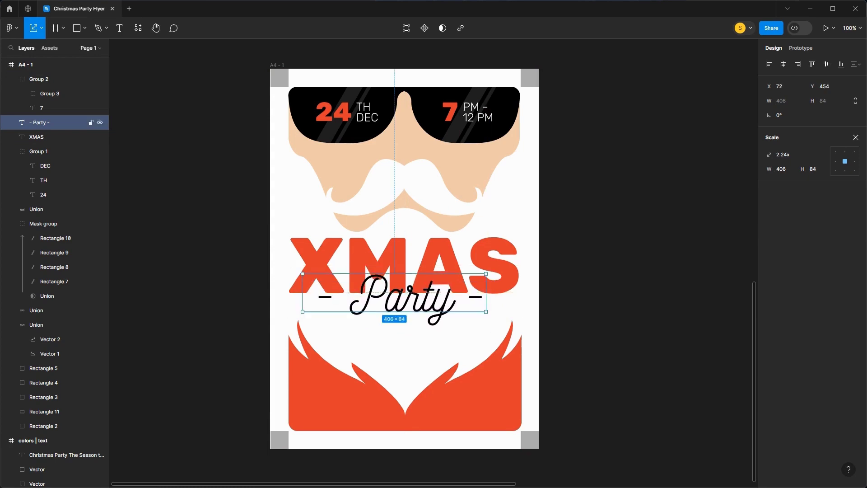
click(783, 64)
click(649, 149)
- Scale the "- Party -" text down around its center to about 298 × 61 and nudge it down by 1
key(ctrl+minus)
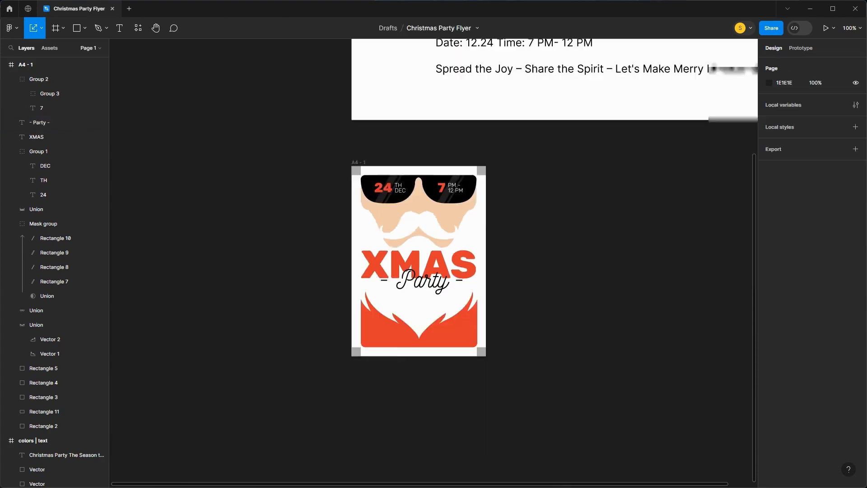
key(ctrl+minus)
key(ctrl+plus)
scroll(434, 263, up, 2)
drag(434, 264, 381, 372)
scroll(434, 262, down, 6)
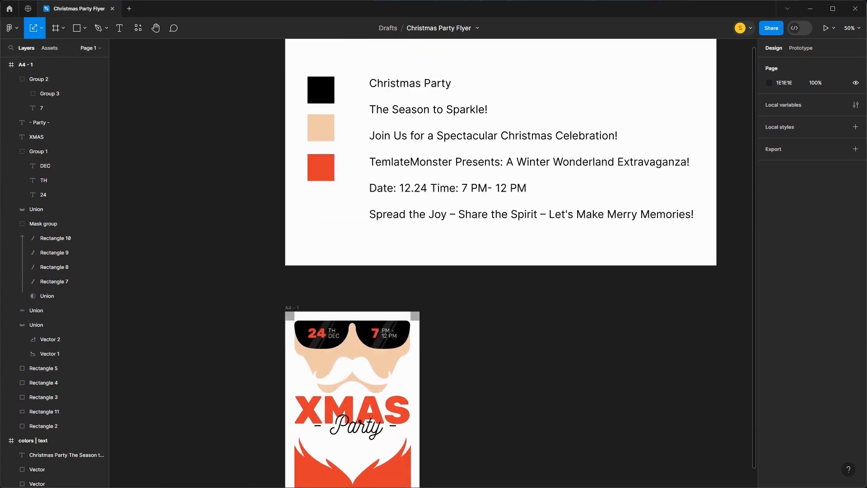
scroll(433, 262, left, 2)
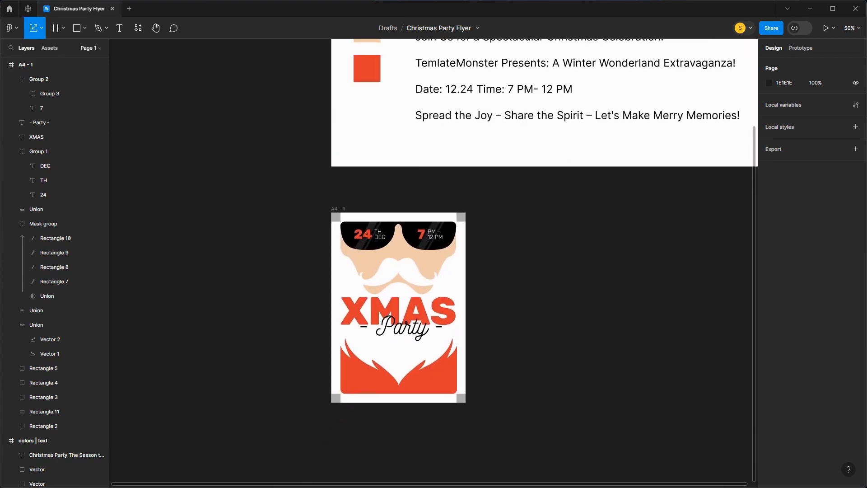
key(ctrl+plus)
drag(407, 348, 442, 269)
click(407, 314)
drag(491, 327, 466, 322)
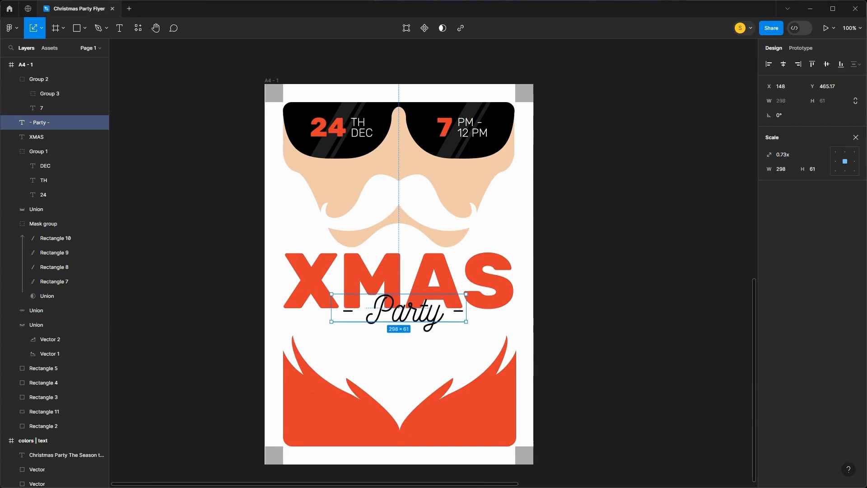
key(Down)
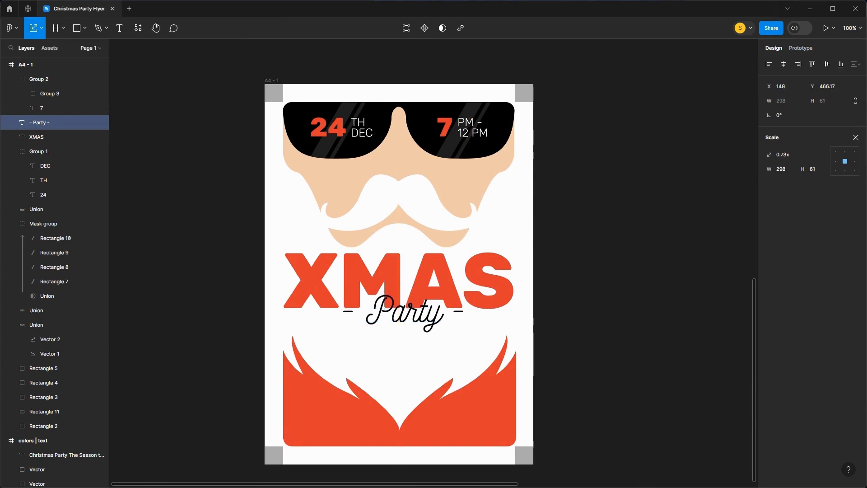
key(Escape)
- Copy the line "The Season to Sparkle!" from the text in the colors | text frame
key(ctrl+minus)
drag(434, 280, 407, 319)
key(ctrl+plus)
scroll(434, 262, up, 4)
scroll(434, 262, right, 2)
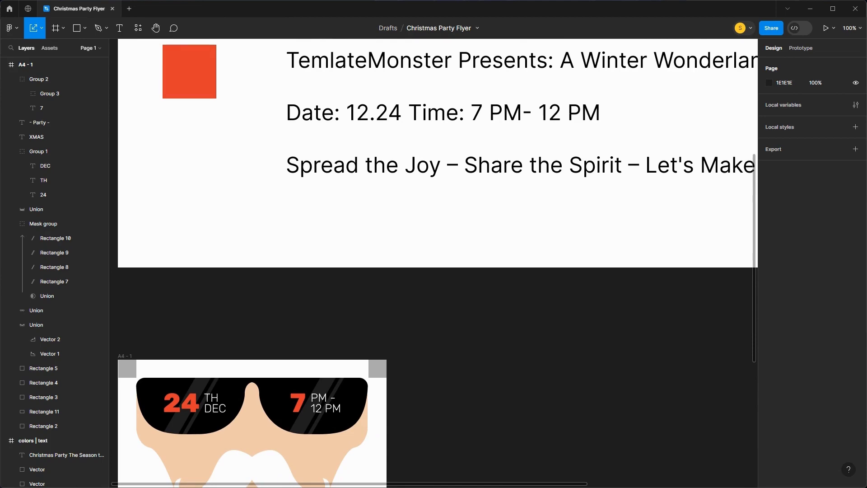
scroll(434, 262, up, 4)
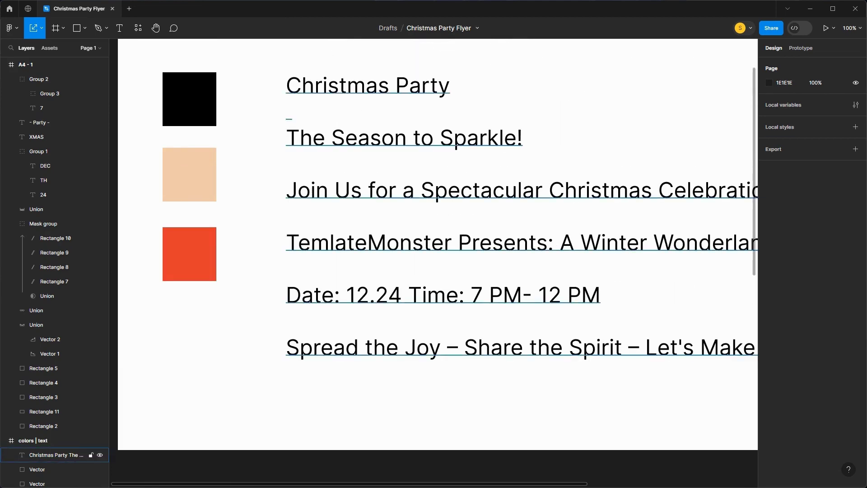
double_click(452, 243)
click(335, 190)
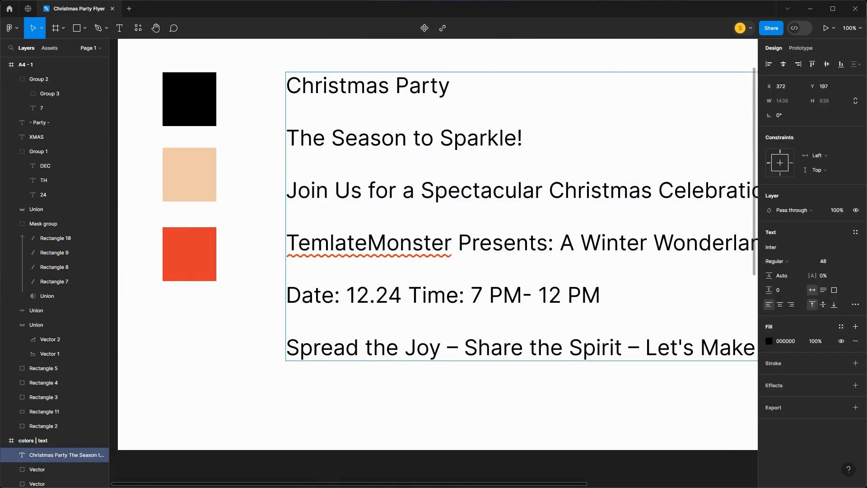
drag(525, 138, 116, 114)
drag(337, 138, 573, 138)
key(ctrl+c)
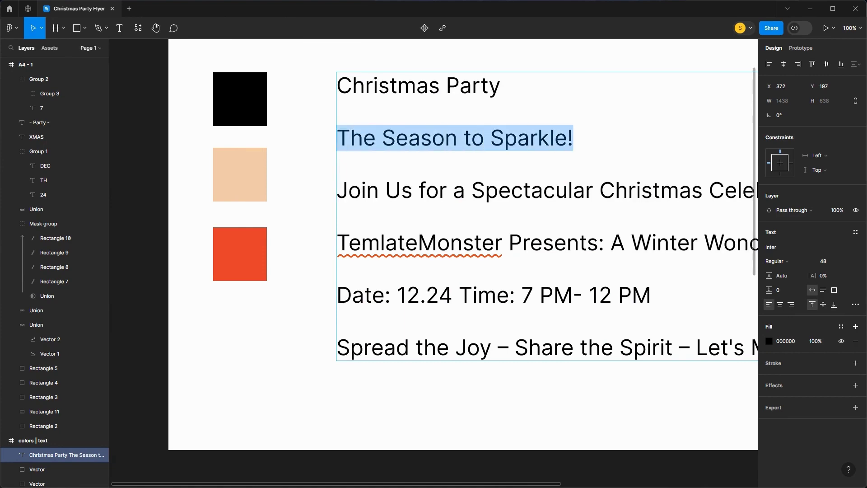
key(Escape)
key(Escape)
- Duplicate the XMAS text below "- Party -" at X 41, Y 584 and replace its content with the copied "The Season to Sparkle!"
scroll(448, 230, down, 12)
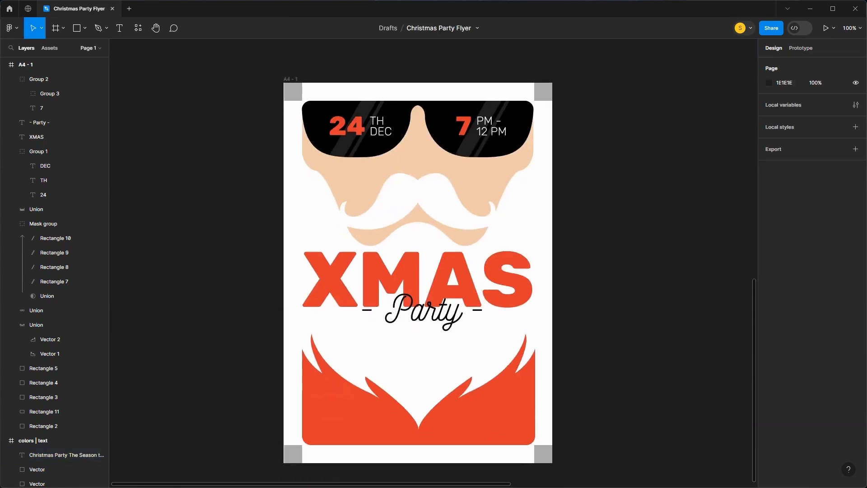
scroll(449, 230, up, 1)
drag(448, 231, 470, 197)
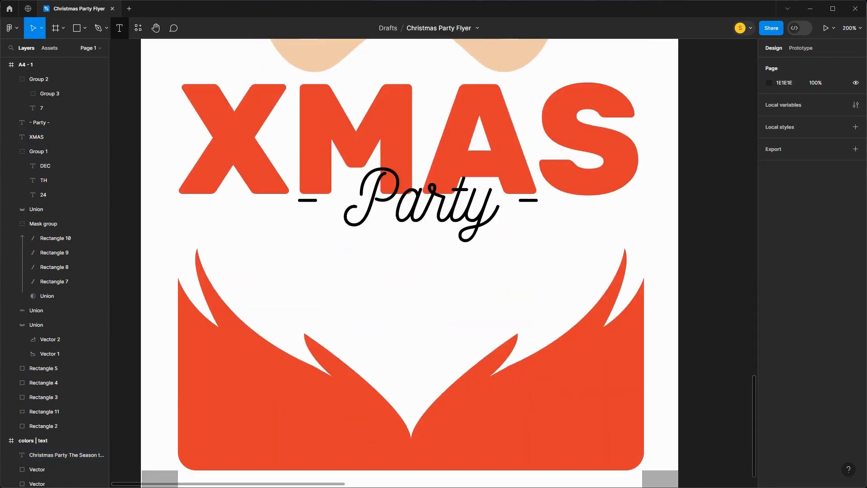
click(445, 149)
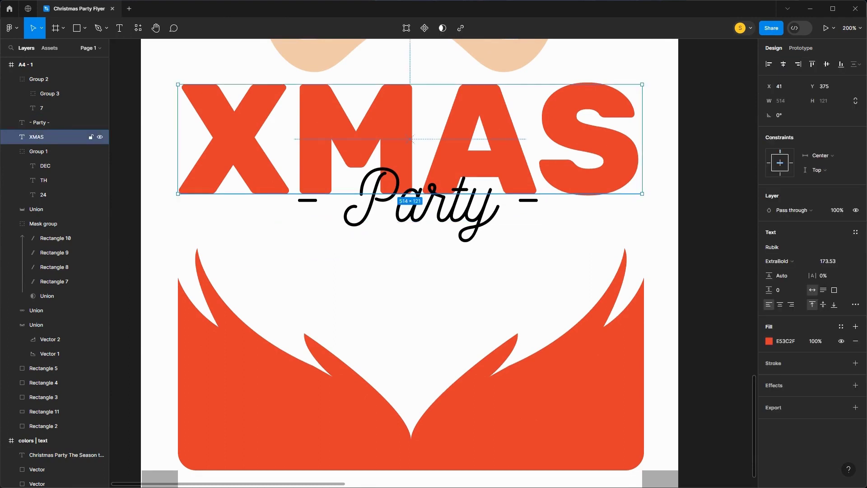
drag(445, 149, 445, 339)
double_click(445, 339)
key(ctrl+v)
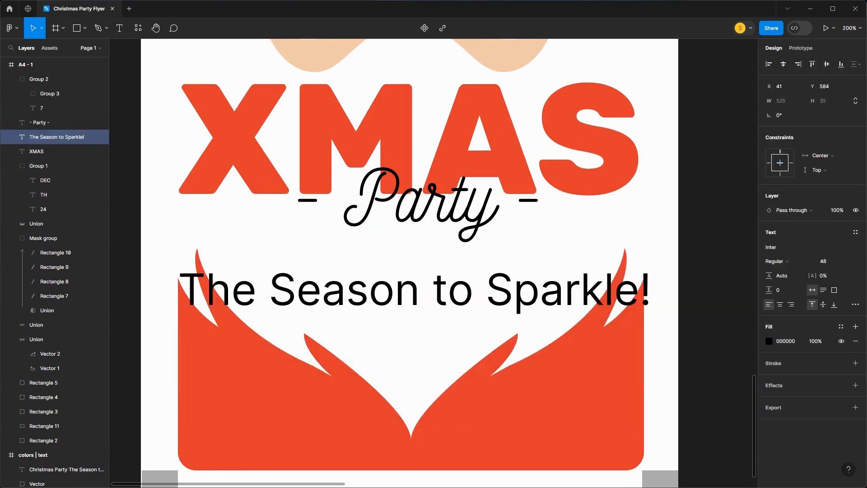
- Set the whole "The Season to Sparkle!" text to the Rubik font in uppercase
click(396, 290)
key(ctrl+a)
click(782, 247)
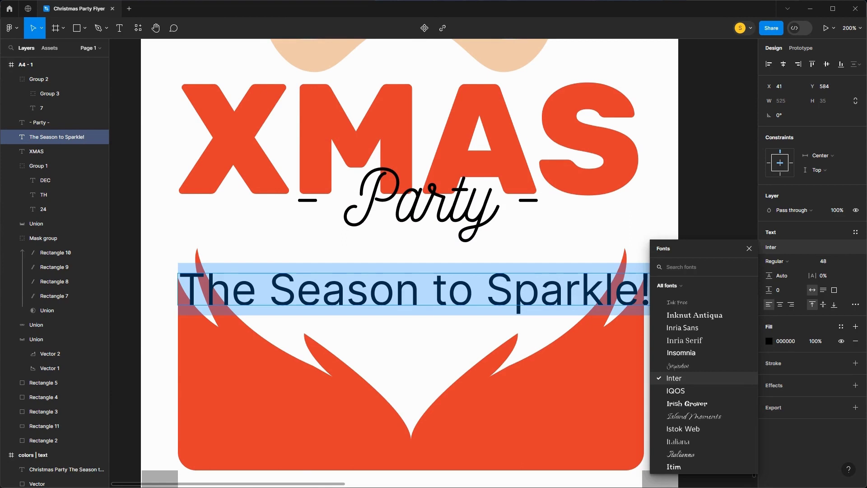
text(rub)
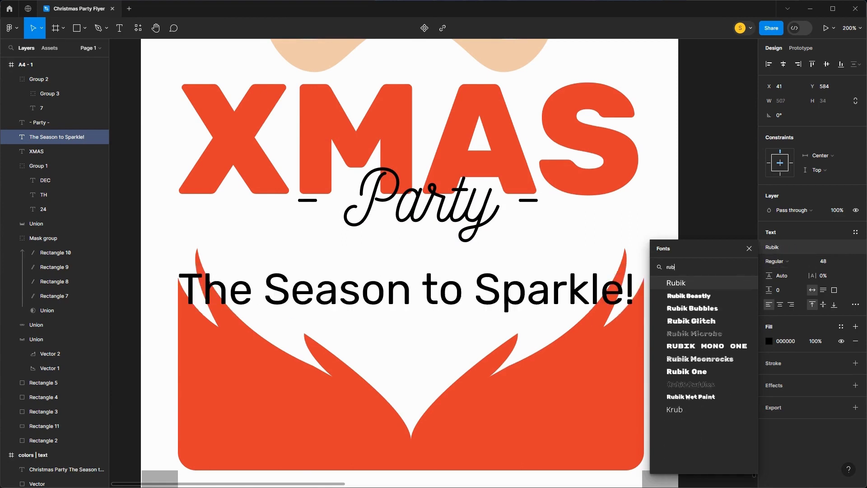
key(Return)
click(856, 304)
click(715, 389)
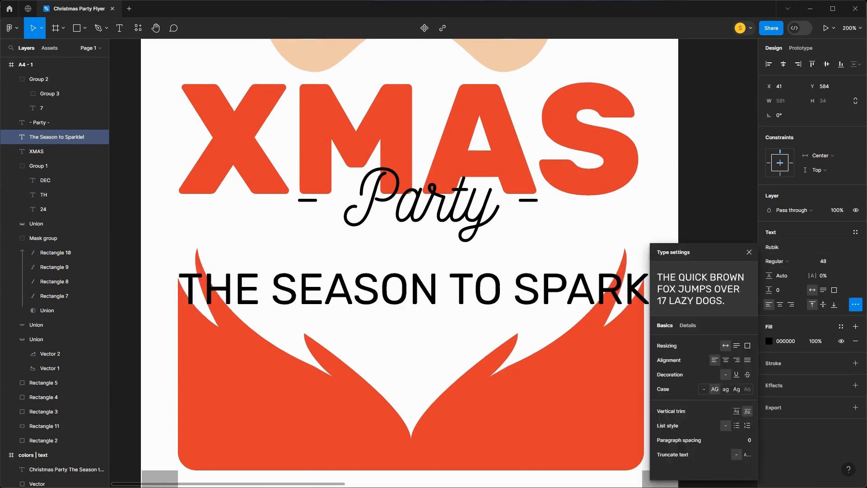
- Change the weight of the whole "THE SEASON TO SPARKLE!" text to Light
key(ctrl+a)
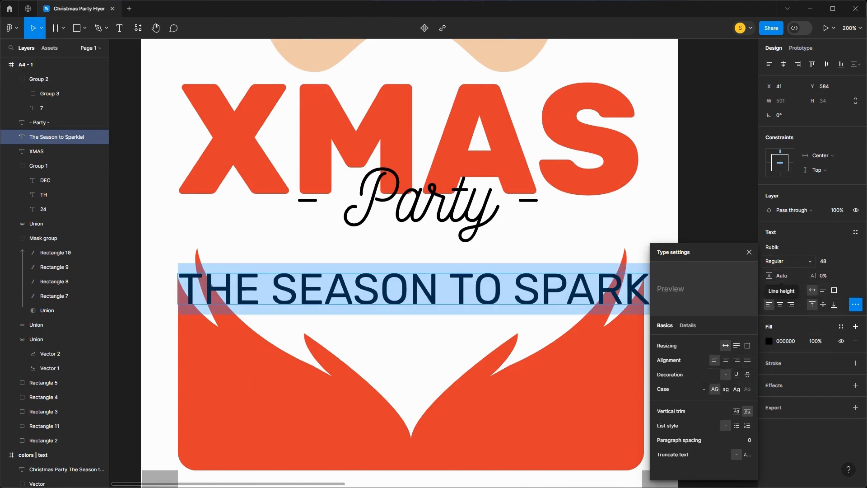
click(774, 261)
click(777, 248)
key(ctrl+a)
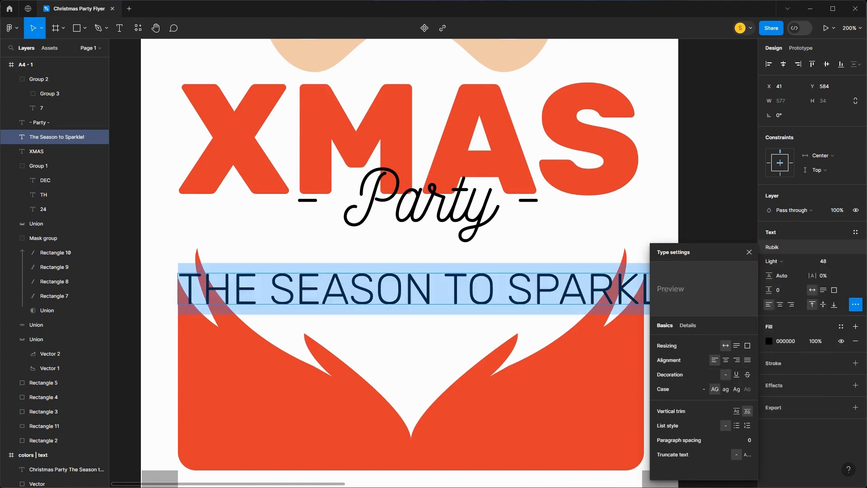
click(749, 252)
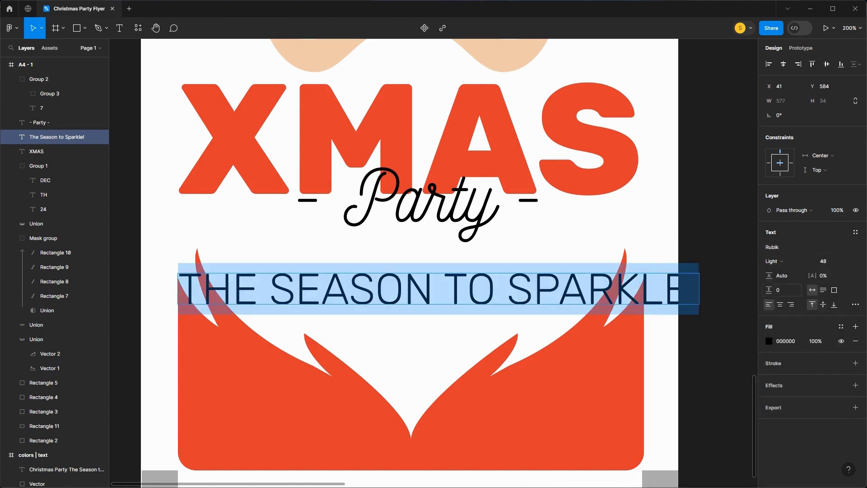
key(Escape)
- Set the "THE SEASON TO SPARKLE!" text to size 20 and place it horizontally centered on the flyer at Y 567
click(845, 261)
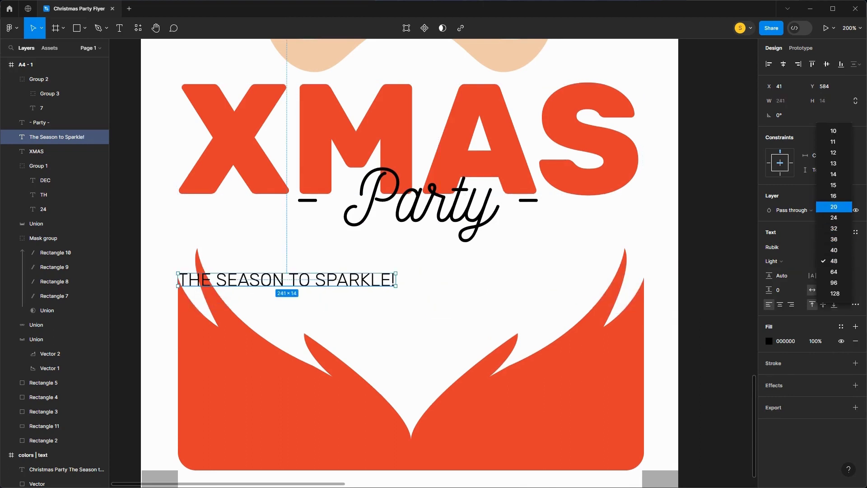
click(834, 206)
click(783, 64)
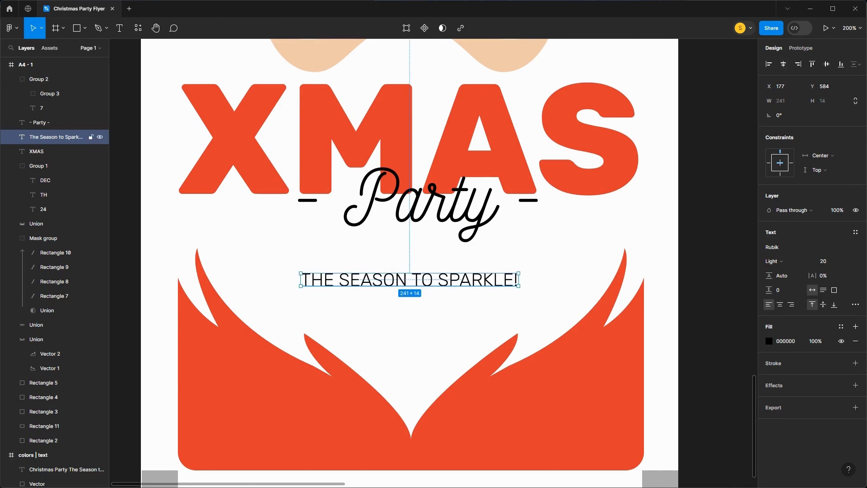
drag(410, 280, 410, 267)
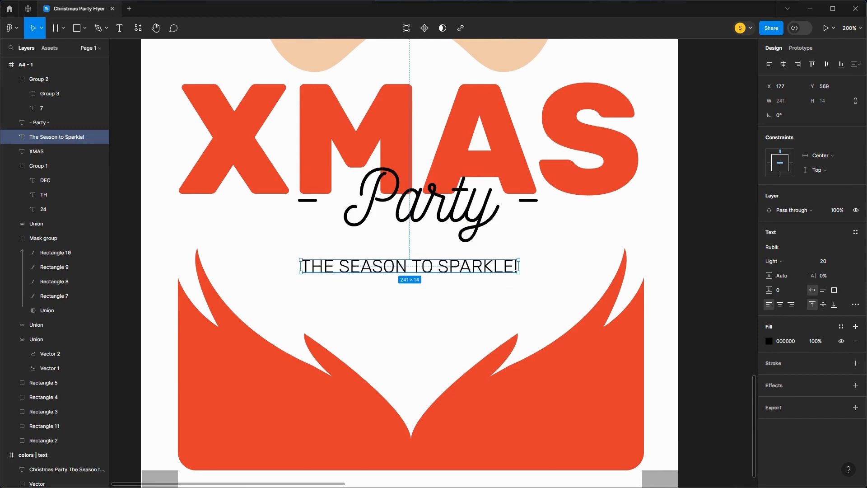
key(Up)
key(Up)
- Set the tagline's letter spacing to 5% and center it horizontally on the flyer again
click(824, 275)
text(5)
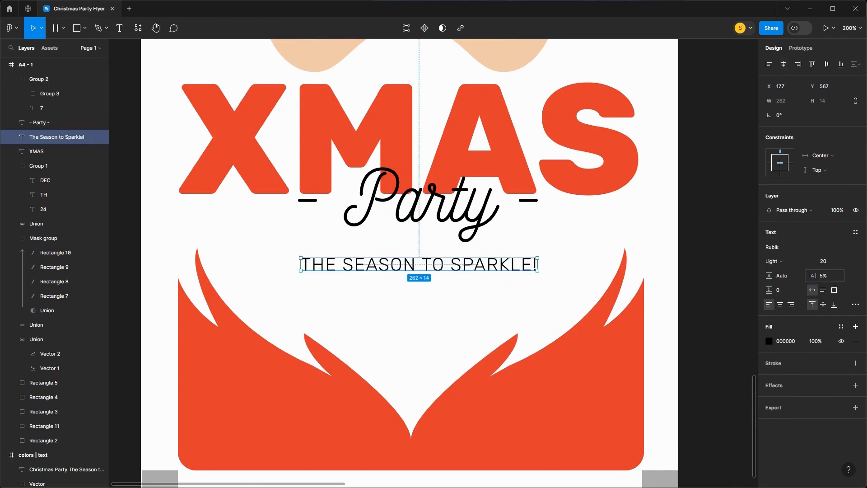
key(Return)
key(Escape)
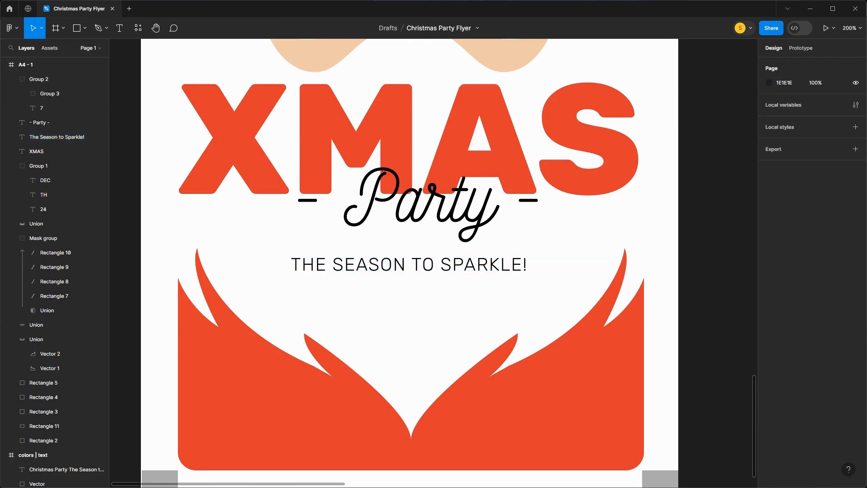
- Draw a thin rectangle 300 wide and 1 high just above the tagline, horizontally centered on the flyer at Y 556
key(k)
key(r)
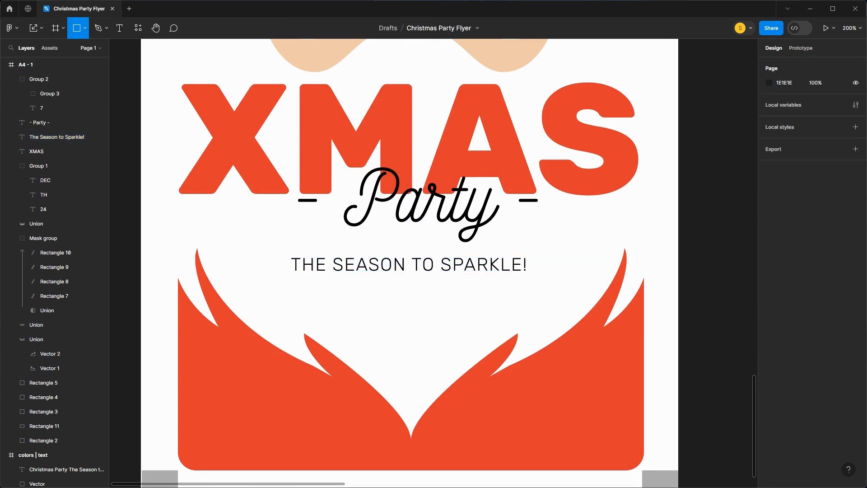
drag(262, 248, 533, 248)
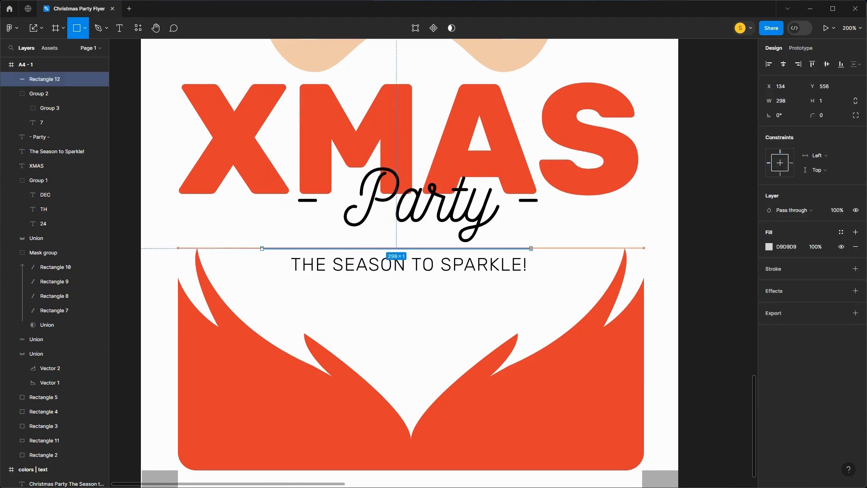
click(783, 64)
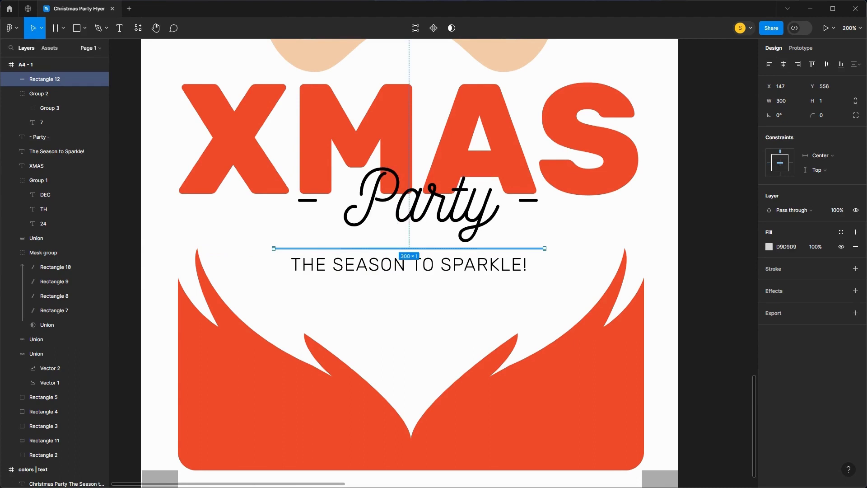
- Change the fill of the thin line above the tagline to black, 000000
click(769, 246)
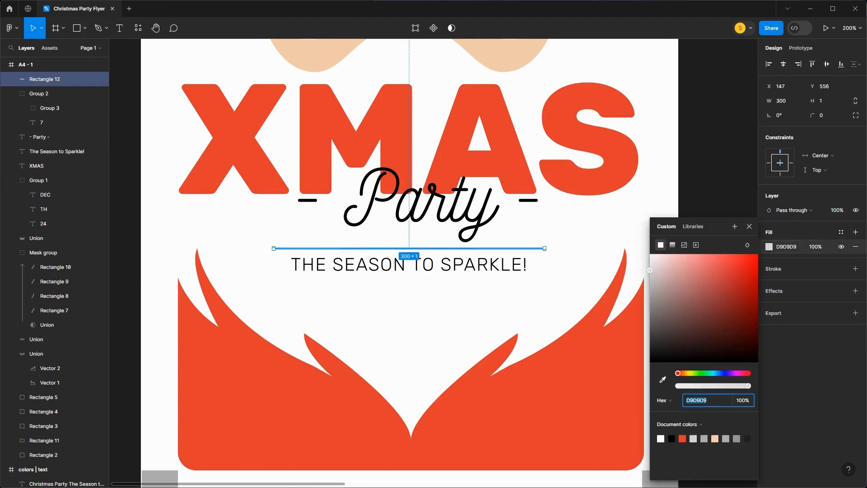
drag(755, 355, 759, 363)
click(751, 227)
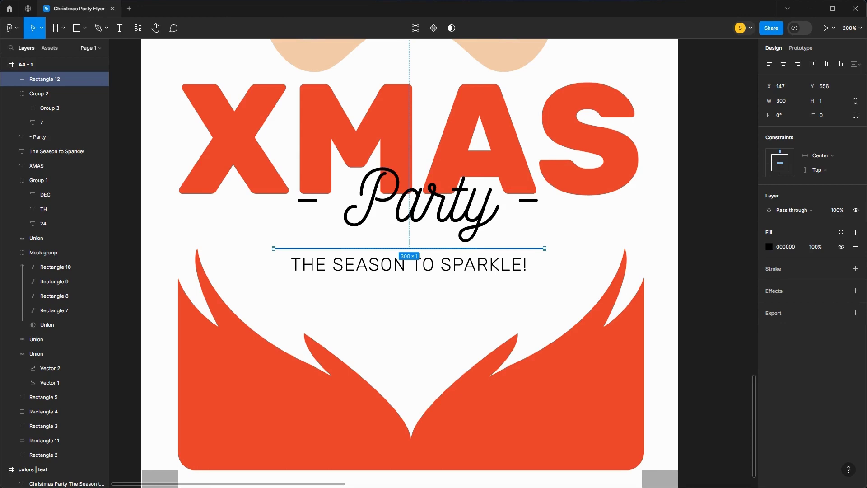
- Duplicate the thin black line and move the copy down 40 to Y 596, below the tagline
key(ctrl+d)
key(shift+Down)
key(shift+Down)
key(shift+Down)
key(shift+Down)
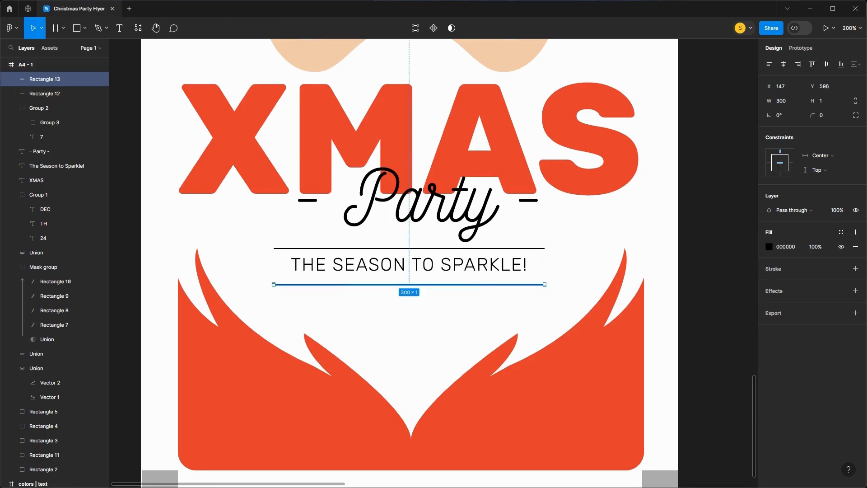
- Space the two thin lines and the tagline between them evenly, with a vertical spacing of 10
drag(523, 300, 450, 248)
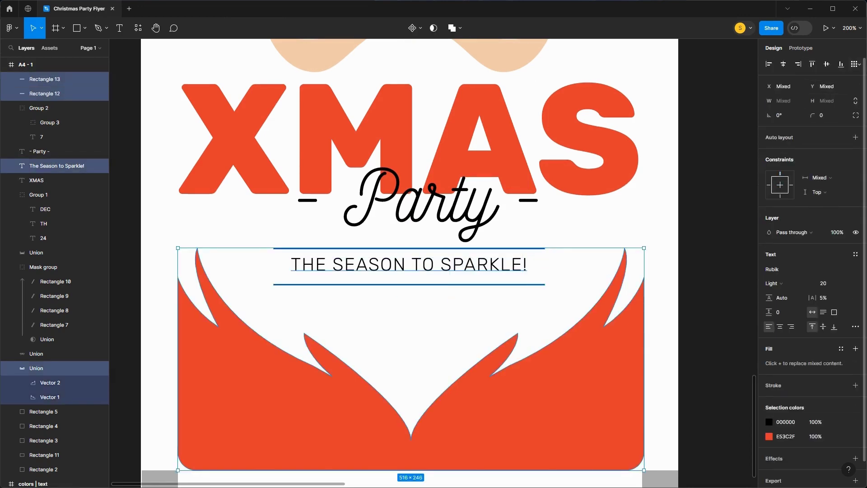
shift+click(637, 464)
click(856, 64)
click(777, 88)
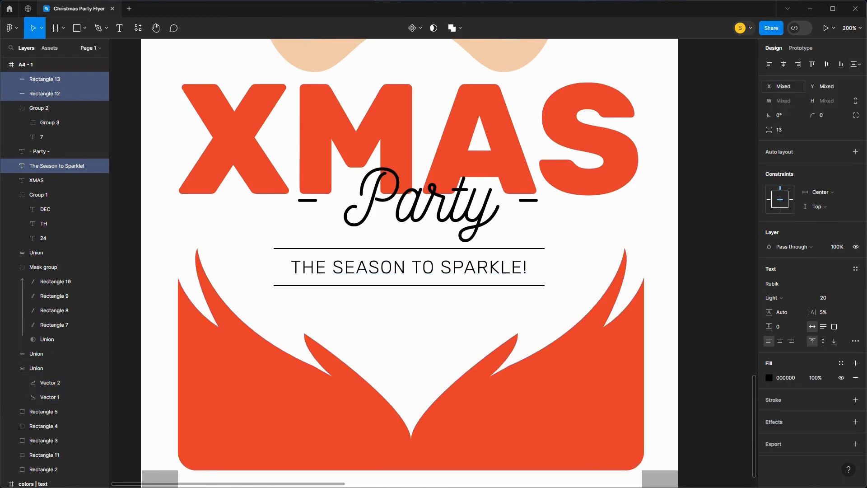
click(780, 129)
text(10)
key(Return)
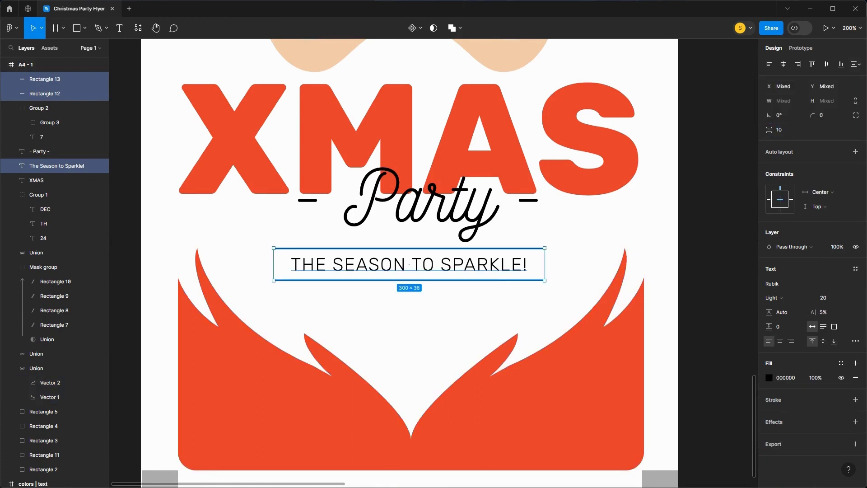
- Widen the thin line below the tagline equally on both sides so it extends past the upper line's ends
click(452, 304)
click(410, 280)
key(alt)
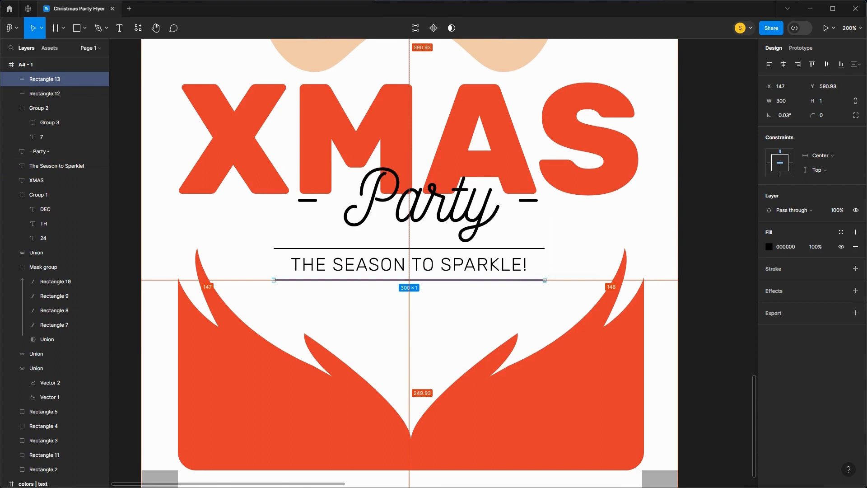
drag(547, 281, 580, 280)
key(Escape)
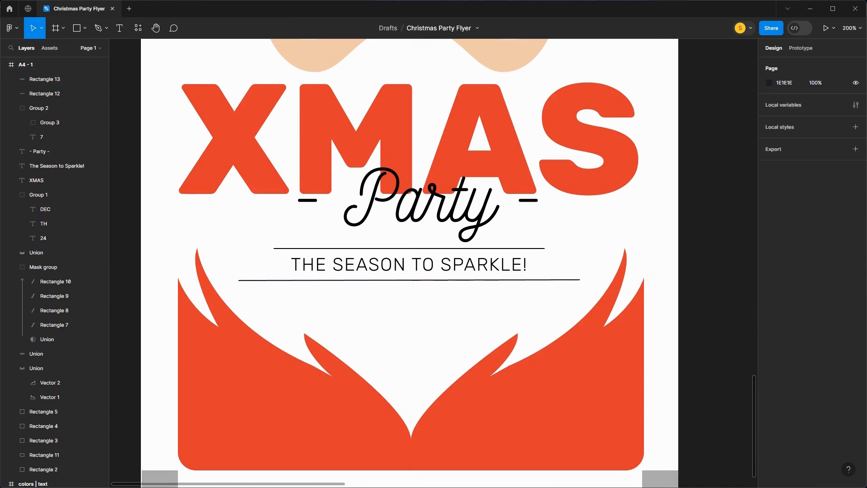
- Copy the sentence "Join Us for a Spectacular Christmas Celebration!" from the source text in the colors | text frame
key(ctrl+minus)
scroll(434, 263, up, 11)
scroll(434, 263, right, 5)
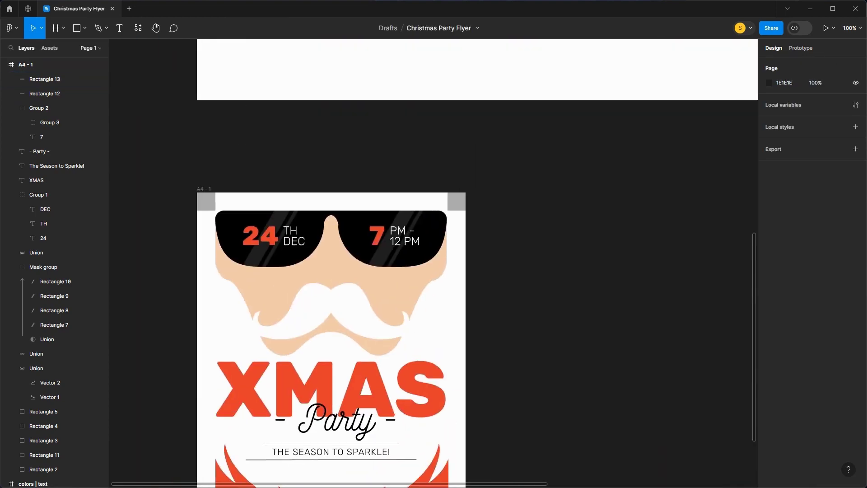
double_click(194, 173)
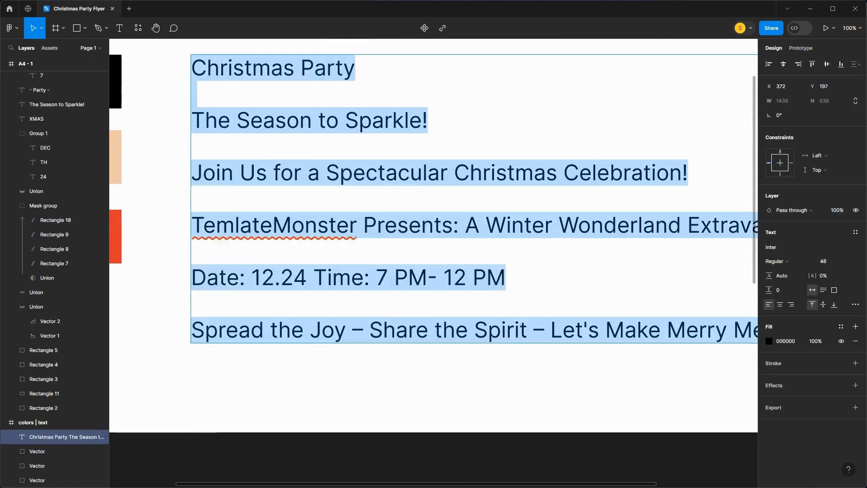
drag(192, 173, 688, 172)
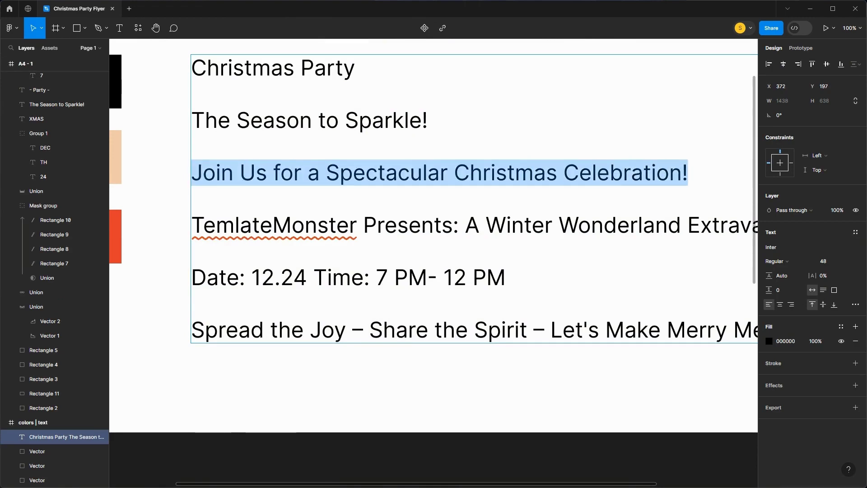
click(428, 121)
click(192, 304)
click(227, 304)
key(Escape)
key(Escape)
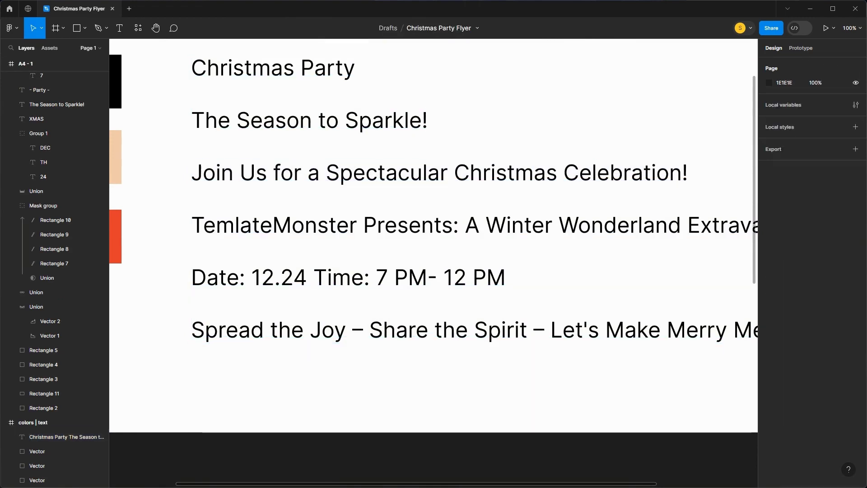
- Duplicate the tagline below the lower line and replace the copy's text with "Join Us for a Spectacular Christmas Celebration!"
scroll(434, 262, down, 15)
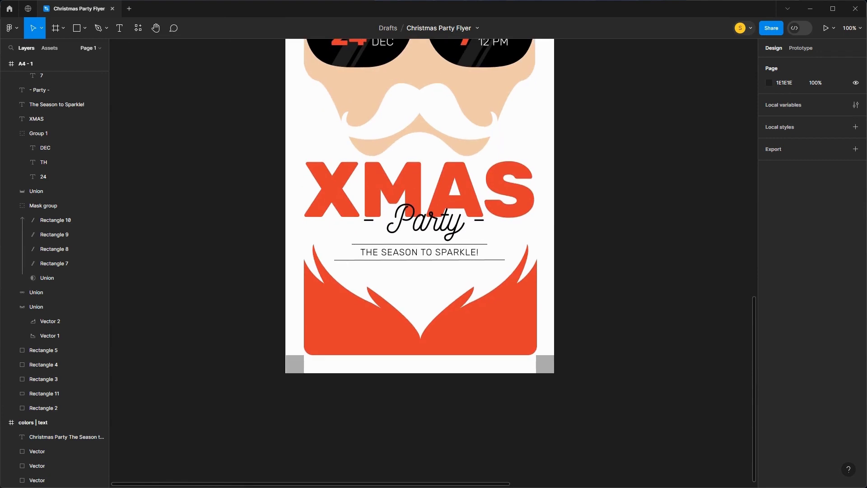
key(ctrl+plus)
scroll(406, 253, up, 1)
alt+drag(407, 246, 406, 276)
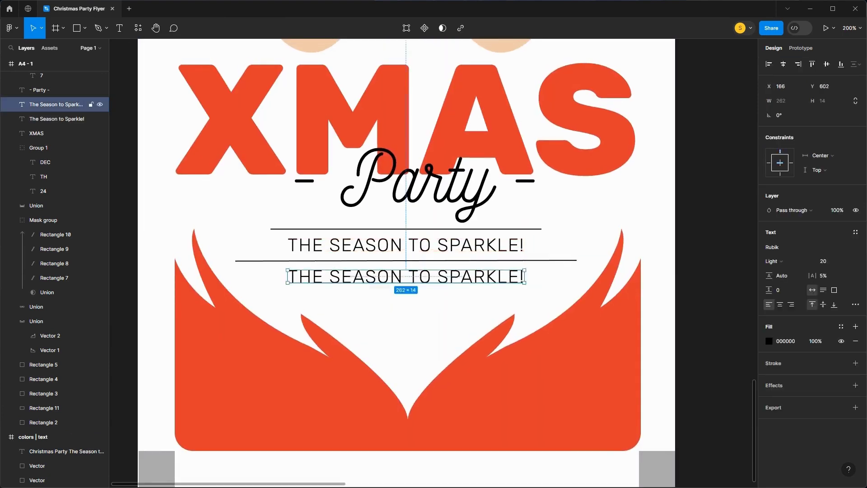
key(Return)
key(ctrl+v)
key(ctrl+z)
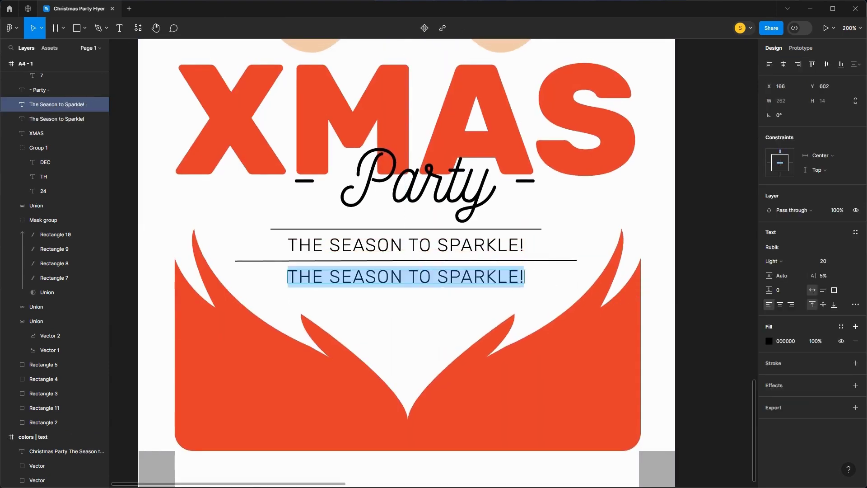
text(JOIN US FOR A SPECTACULAR CHRISTMAS)
key(Escape)
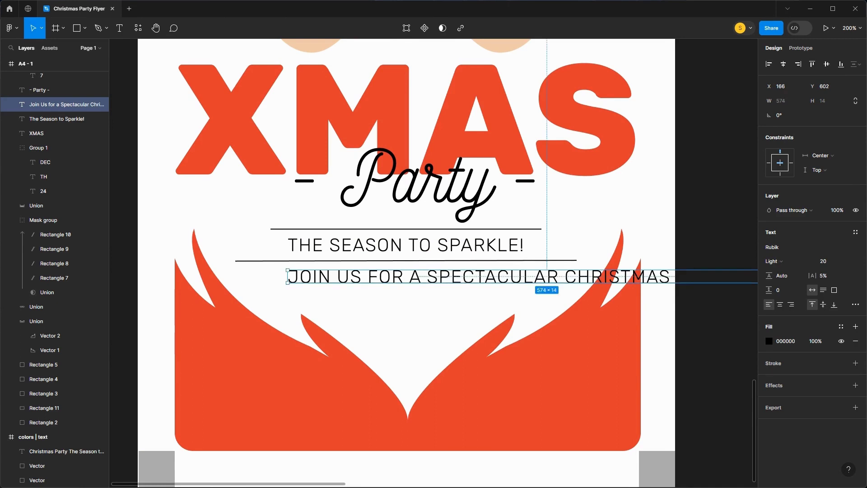
- Make the invitation text ExtraBold and center-aligned, center it on the flyer, and narrow its box to 405 wide
click(774, 261)
key(Return)
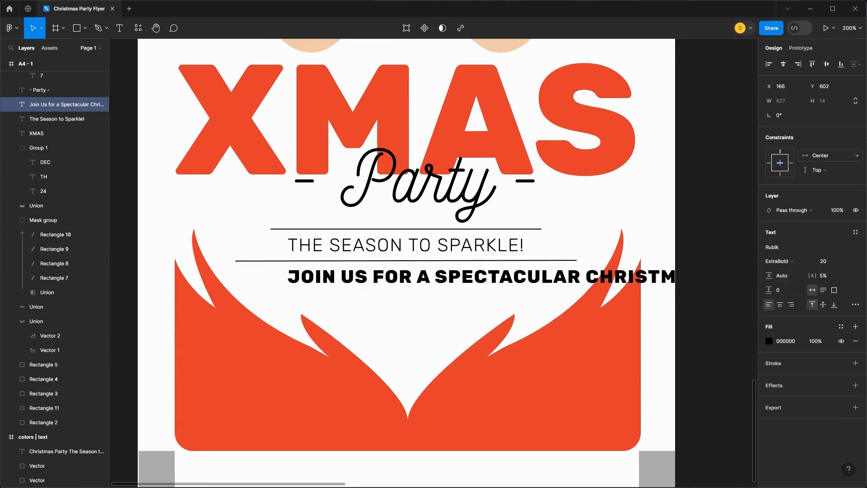
click(780, 305)
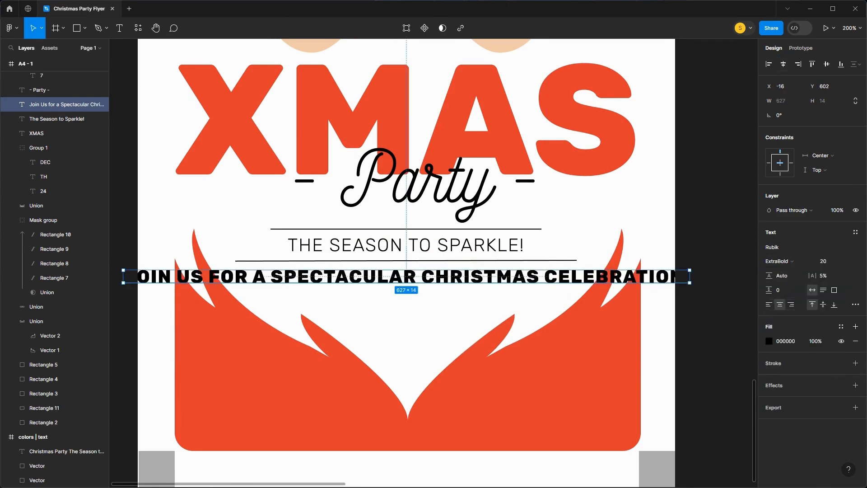
drag(690, 276, 589, 277)
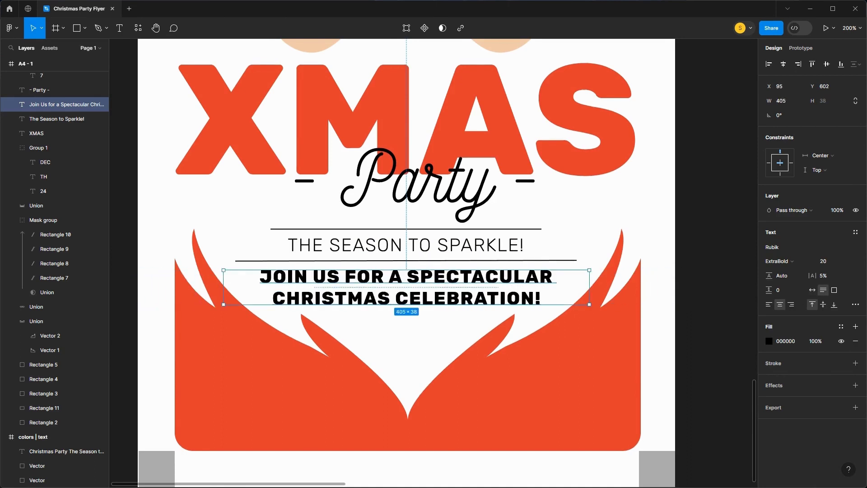
- Keep the invitation text at size 20 and set its letter spacing to 0%
click(847, 261)
key(Down)
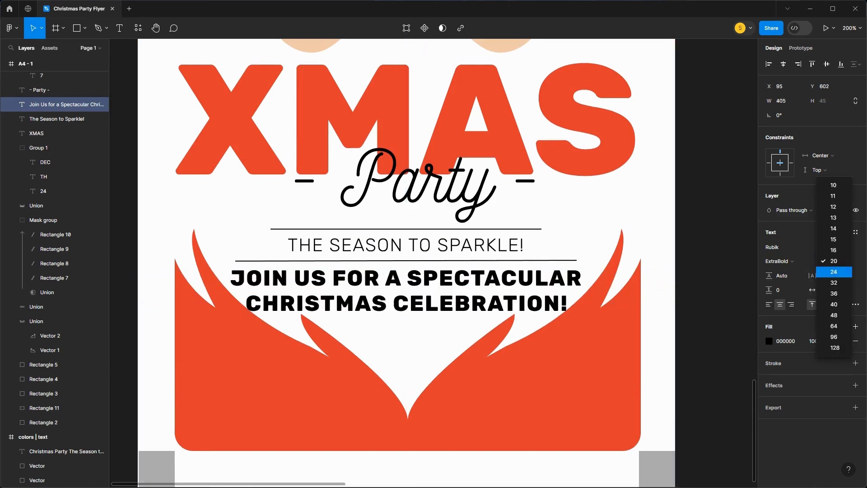
key(Up)
key(Return)
click(824, 276)
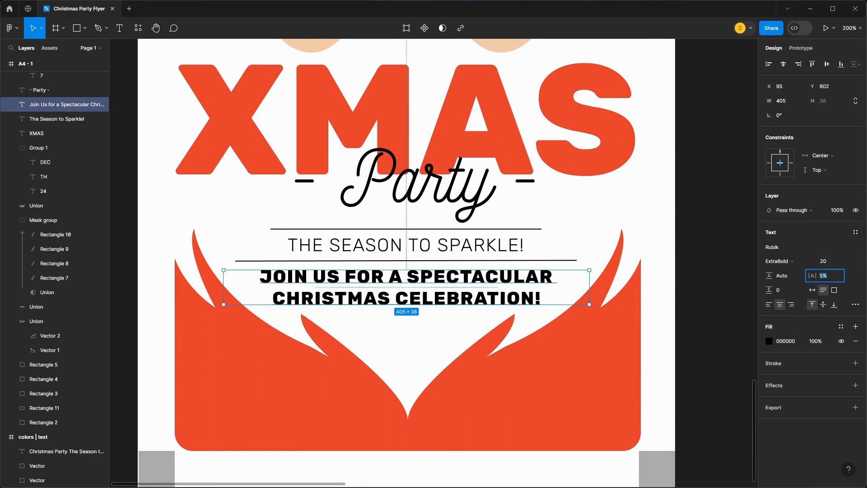
text(0)
key(Return)
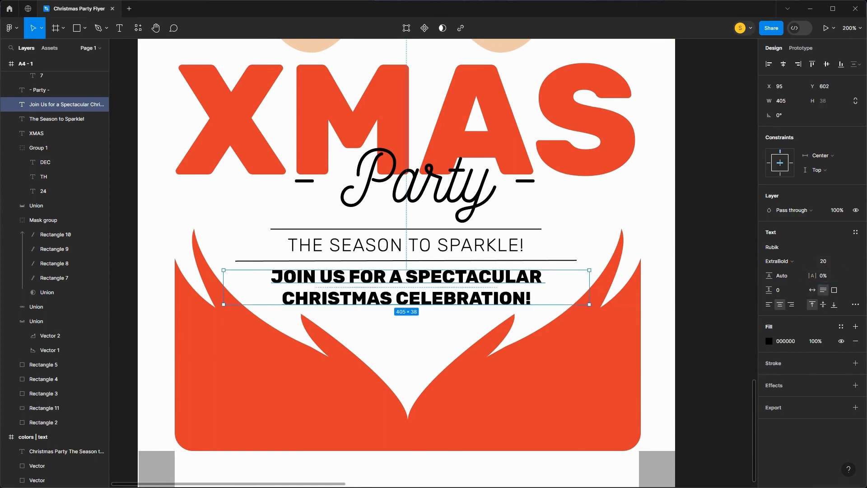
- Narrow the invitation text box to 319 and break it into three lines: "Join Us for a", "Spectacular Christmas" and "Celebration!"
drag(590, 287, 550, 300)
double_click(396, 298)
click(396, 298)
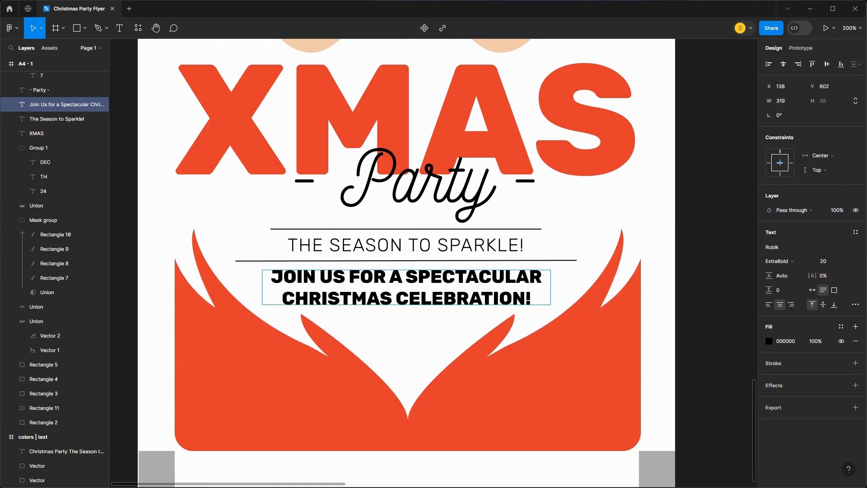
key(Return)
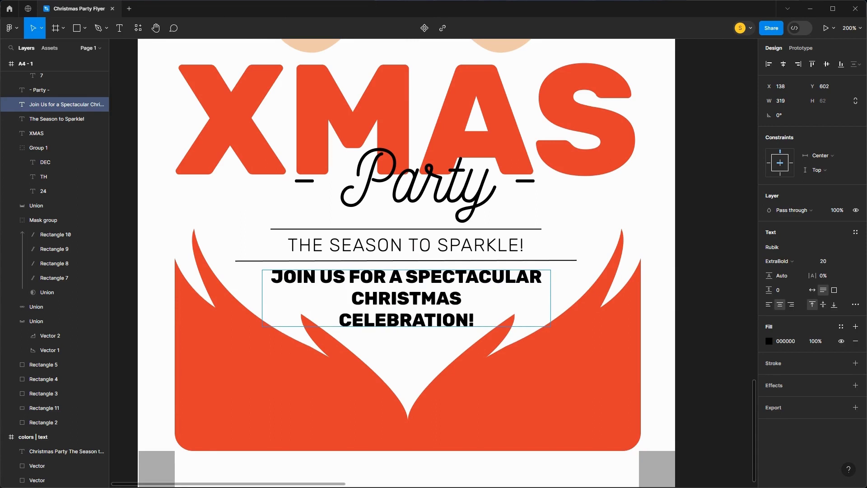
key(Return)
- Recolor all of the invitation text with the red E53C2F sampled from the beard shape
key(ctrl+a)
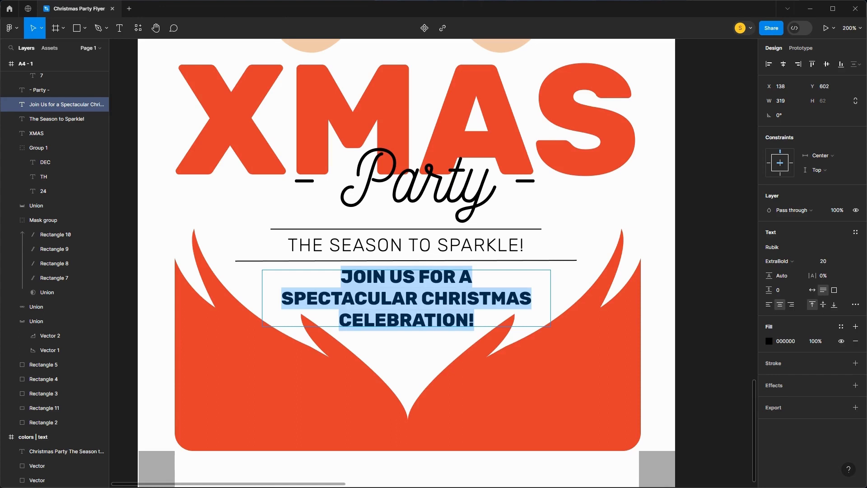
click(769, 341)
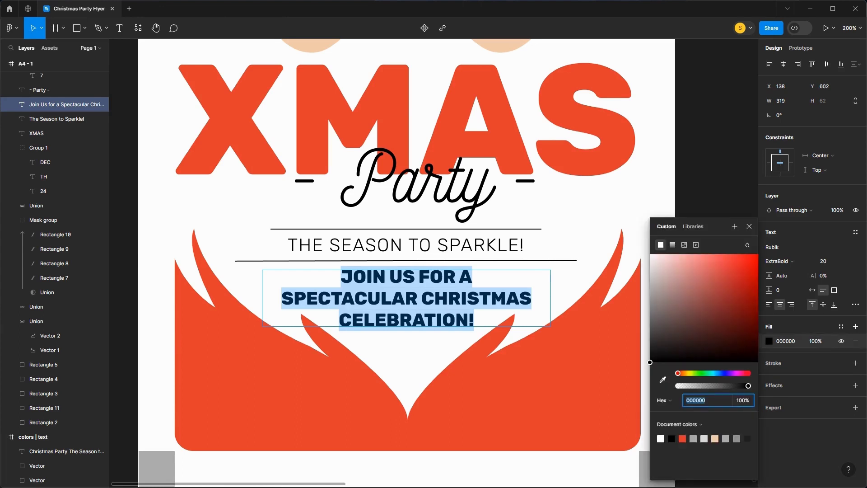
click(663, 380)
click(626, 377)
key(Escape)
key(Escape)
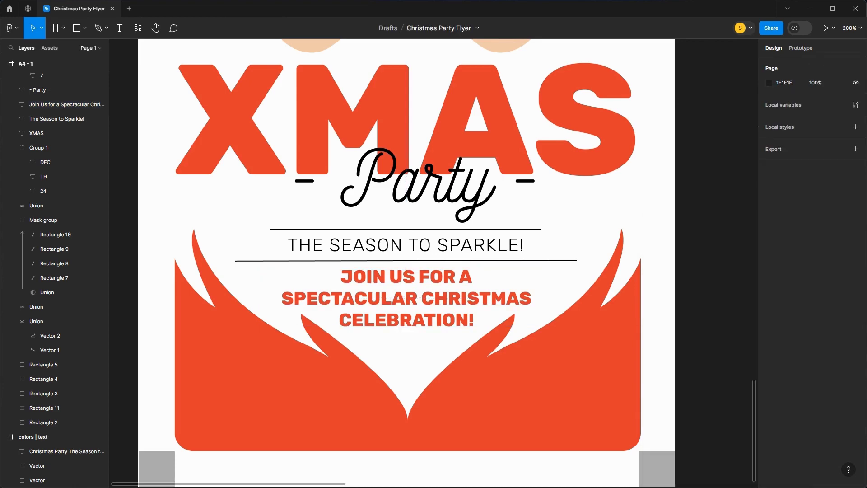
key(ctrl+minus)
key(ctrl+minus)
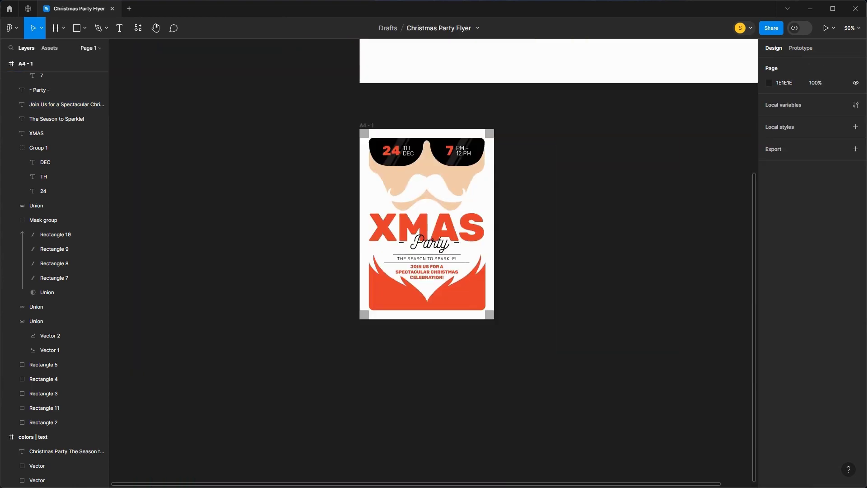
key(ctrl+plus)
key(ctrl+plus)
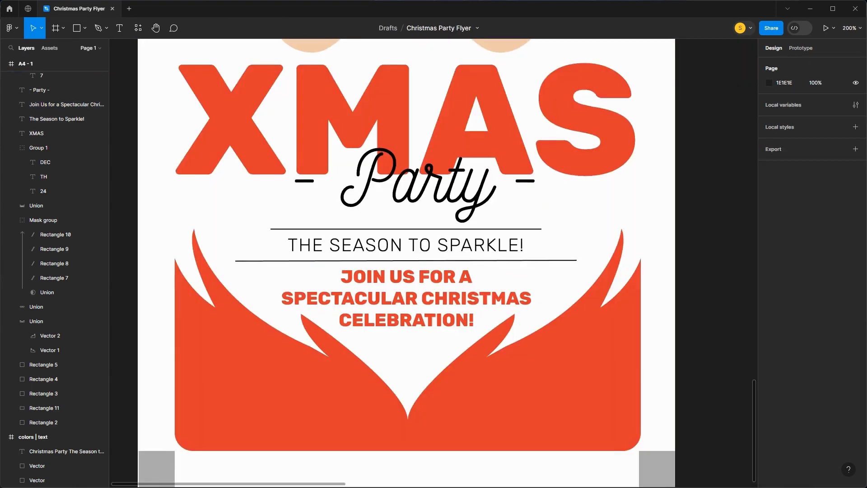
click(407, 299)
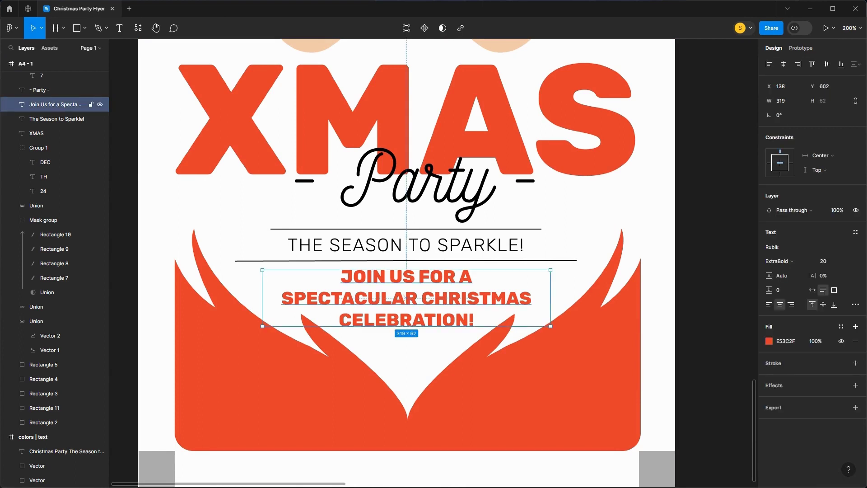
key(Escape)
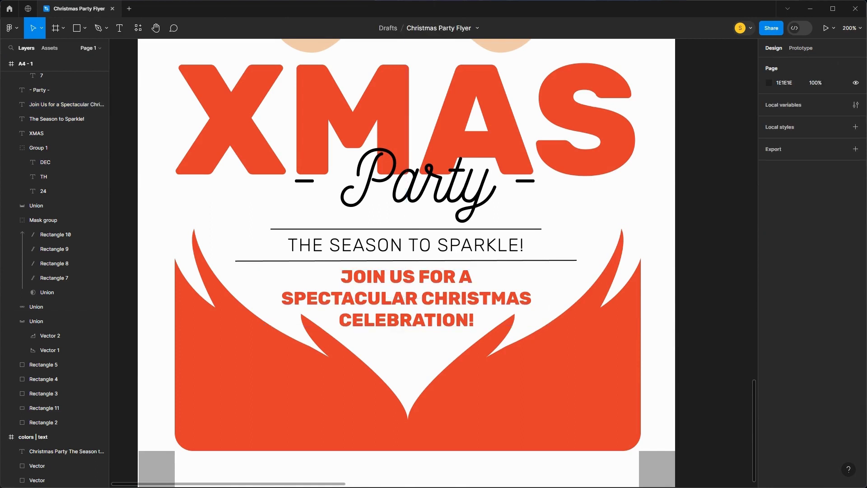
- Copy the line "TemlateMonster Presents: A Winter Wonderland Extravaganza!" from the source text in the colors | text frame
key(ctrl+minus)
key(ctrl+minus)
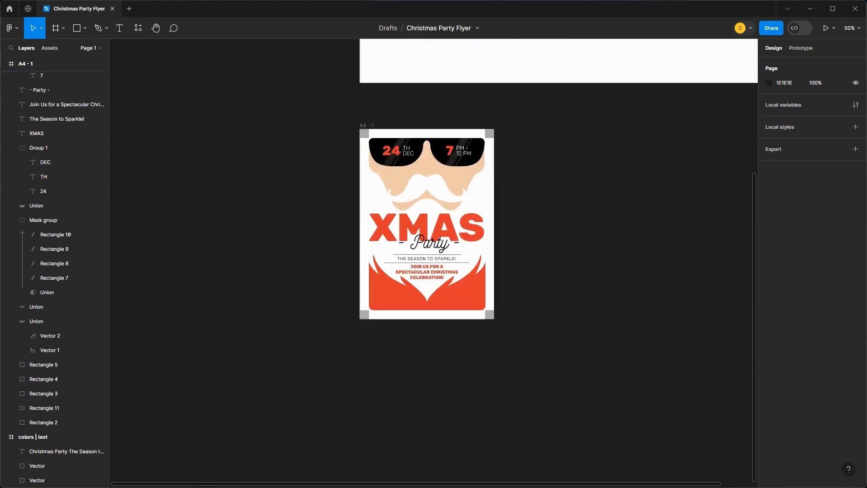
drag(434, 203, 374, 373)
scroll(434, 262, right, 1)
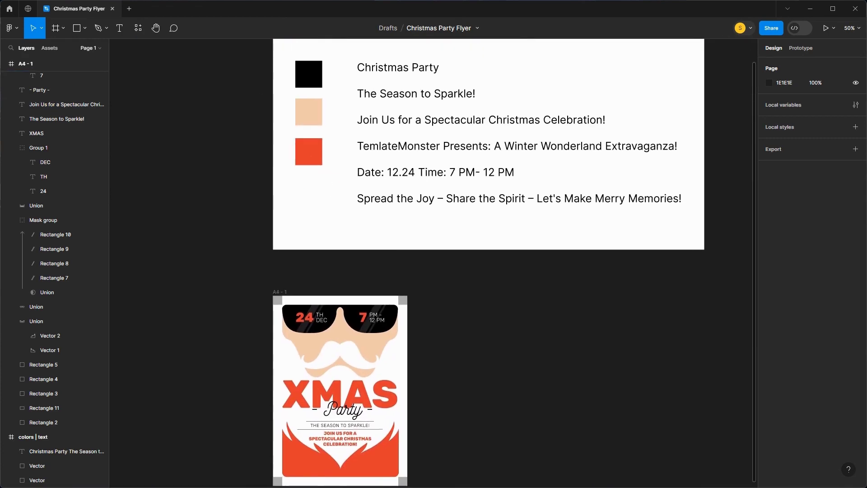
double_click(369, 146)
key(shift+End)
key(ctrl+c)
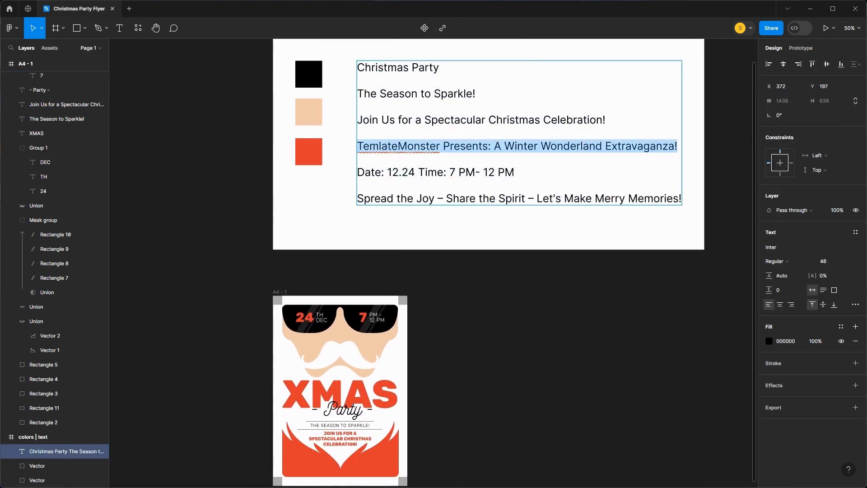
- Paste the copied presenter line as a new text layer over the flyer's lower part and set its font size to 20
key(Escape)
key(Escape)
drag(329, 427, 459, 208)
key(ctrl+plus)
key(ctrl+plus)
key(ctrl+v)
click(845, 202)
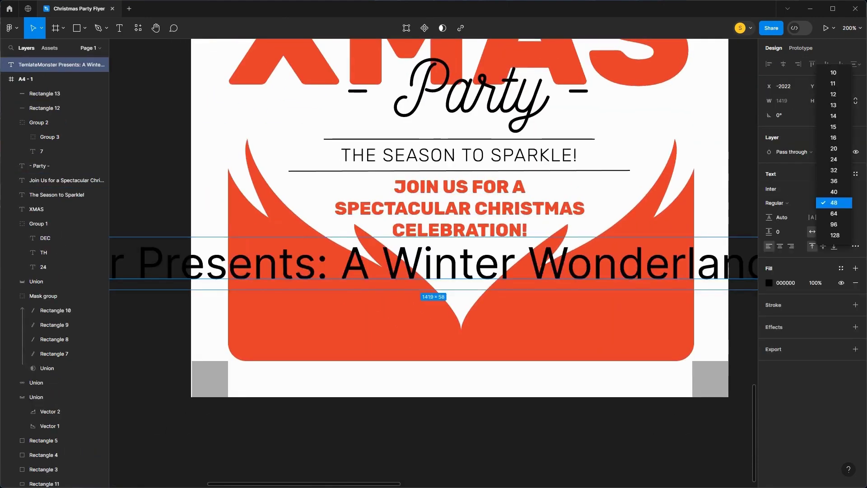
click(834, 148)
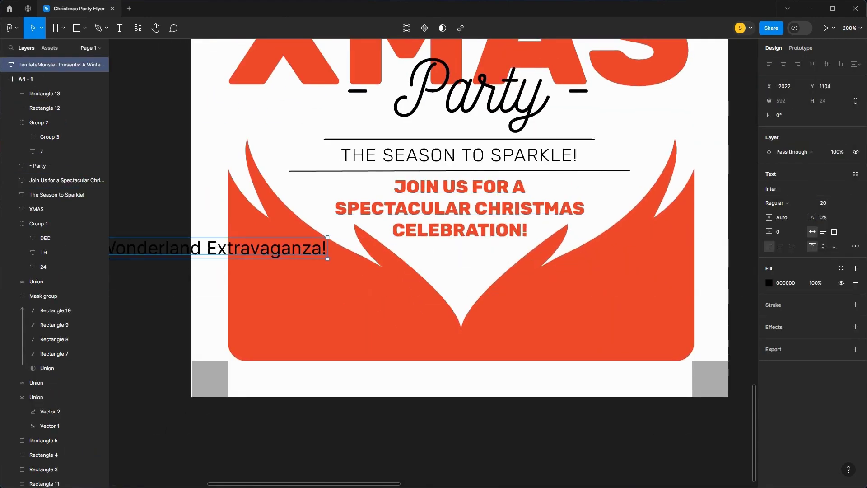
- Apply the tagline's text properties to the presenter line and switch its letter case back to as typed
right_click(471, 153)
mouse_move(519, 192)
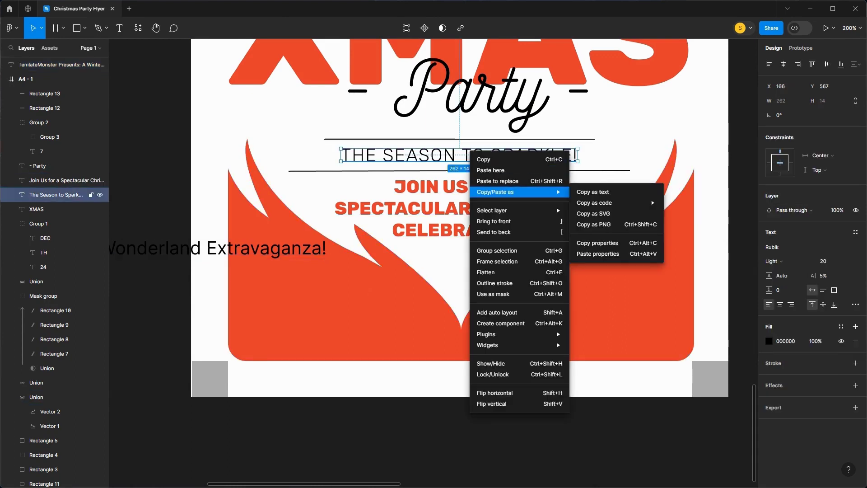
click(597, 243)
right_click(302, 248)
mouse_move(357, 265)
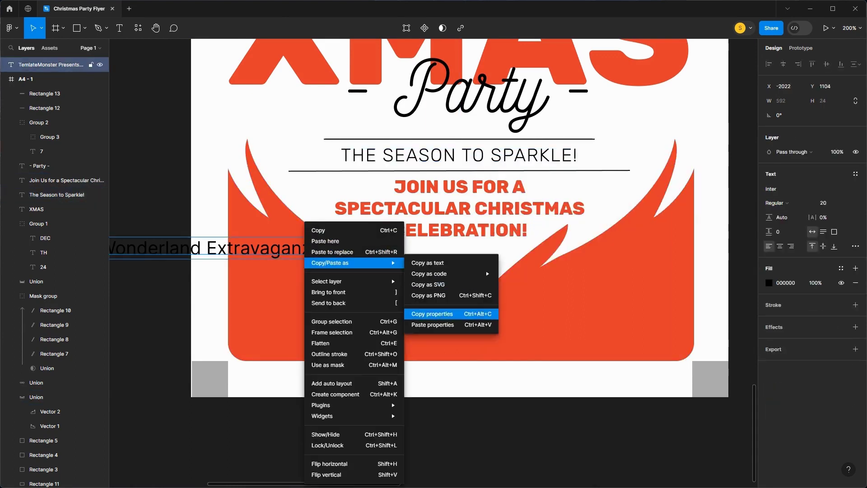
click(434, 325)
click(855, 247)
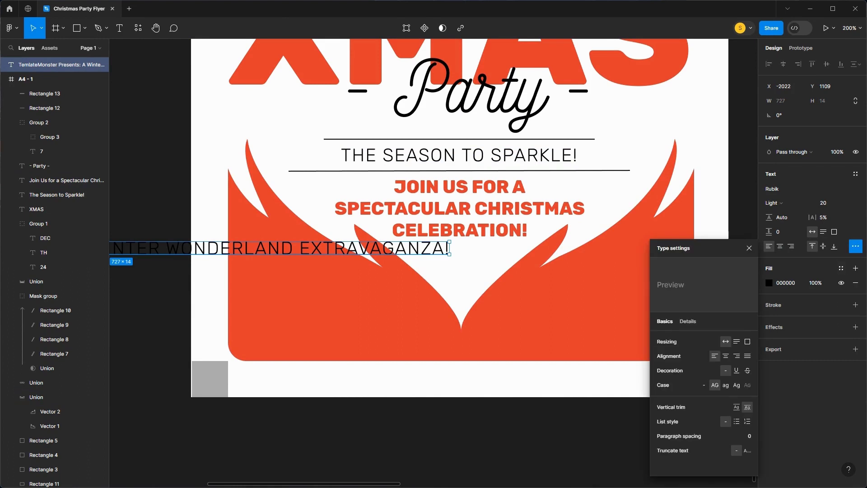
click(704, 385)
click(156, 292)
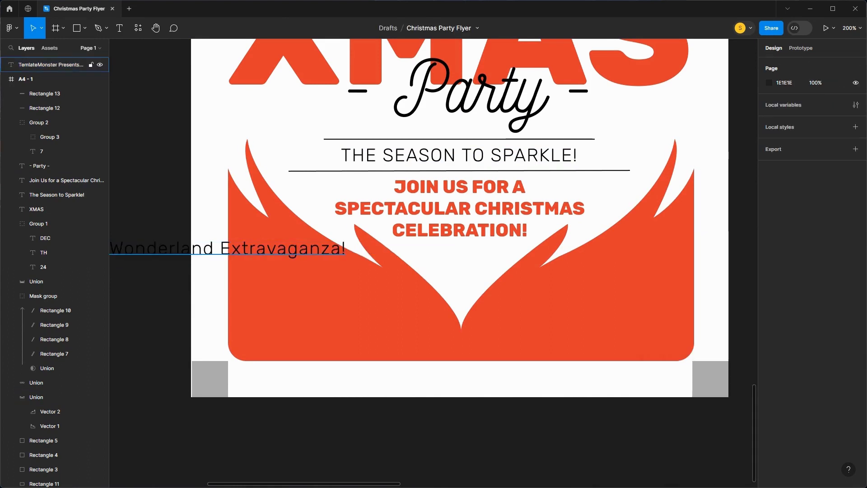
- Place the presenter text on the beard's lower left, wrap it into three lines at width 214, and set its font size to 16
drag(253, 248, 597, 278)
drag(691, 279, 371, 278)
drag(312, 294, 407, 311)
drag(349, 324, 356, 322)
click(823, 203)
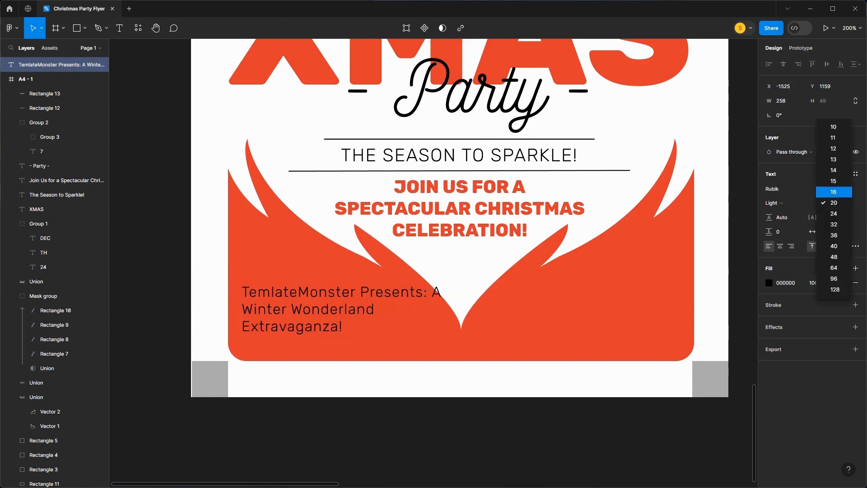
click(834, 192)
drag(475, 298, 435, 298)
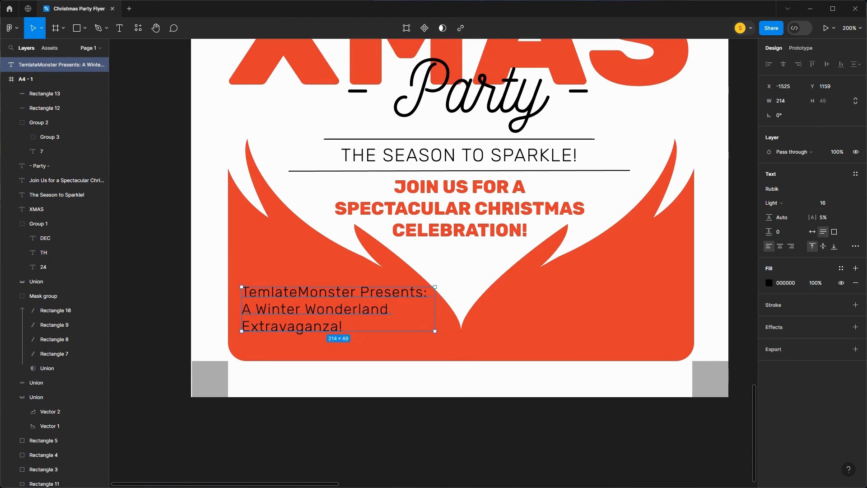
- Duplicate the presenter text onto the beard's lower right at Y 1168 and right-align the copy
drag(338, 309, 582, 317)
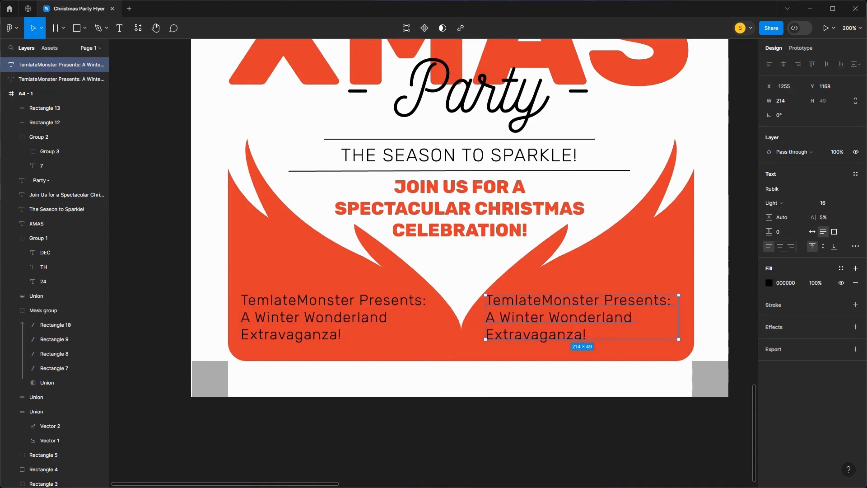
click(791, 246)
click(742, 280)
- Copy the line "Spread the Joy – Share the Spirit – Let's Make Merry Memories!" from the source text in the colors | text frame
drag(633, 158, 345, 373)
drag(473, 54, 345, 469)
drag(506, 90, 353, 409)
key(ctrl+minus)
double_click(361, 229)
click(223, 229)
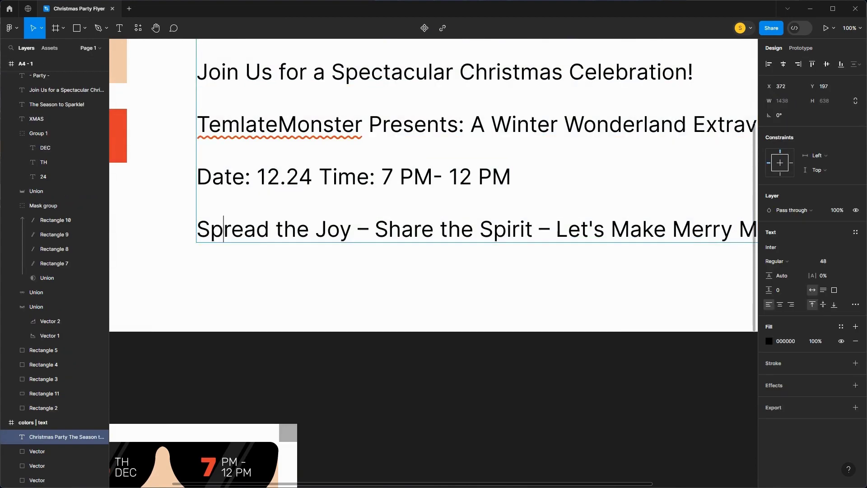
drag(197, 229, 751, 231)
key(Escape)
key(Escape)
- Replace the duplicated text's content on the beard's right side with the copied slogan, keeping the Rubik Light size 16 formatting
drag(149, 472, 526, 44)
key(ctrl+plus)
drag(389, 317, 490, 233)
double_click(517, 323)
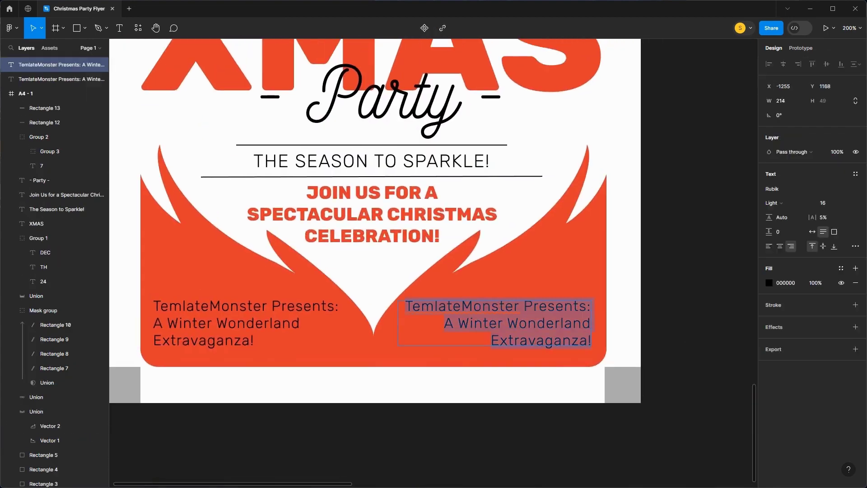
key(ctrl+v)
key(ctrl+z)
key(ctrl+a)
key(ctrl+shift+v)
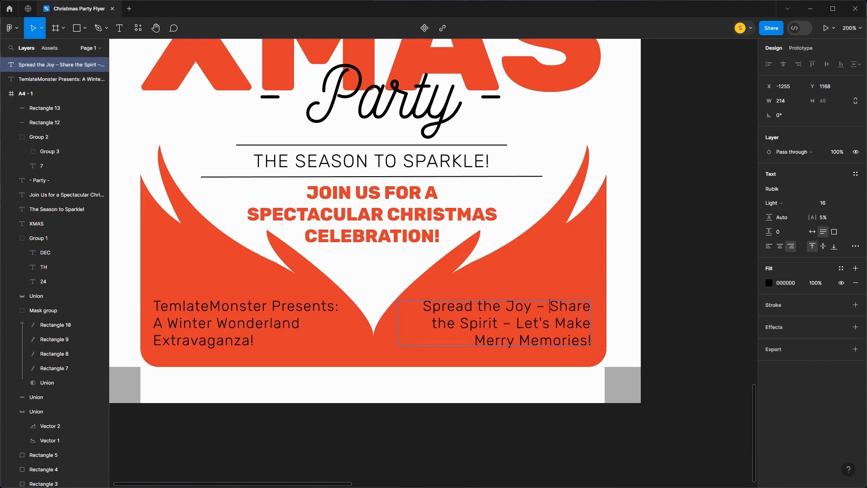
- Break the slogan into three lines after "Spread the Joy –" and "Share the Spirit –", and widen its text box to 225
key(Return)
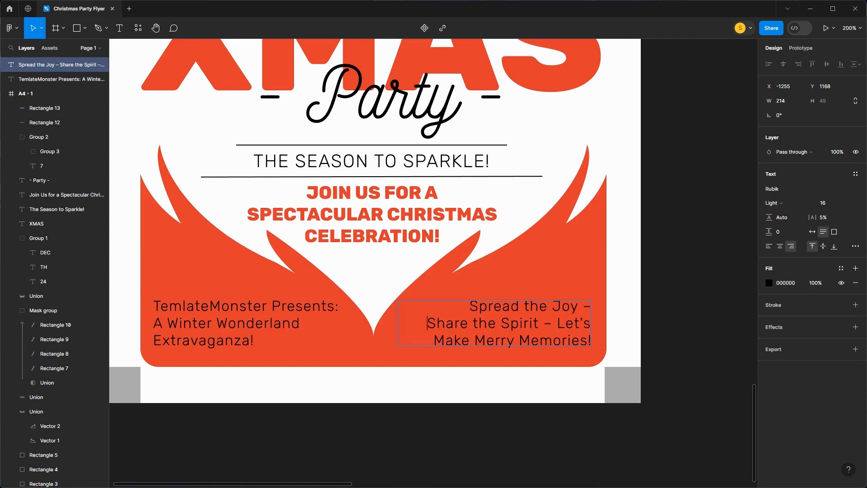
click(557, 323)
key(Return)
key(Escape)
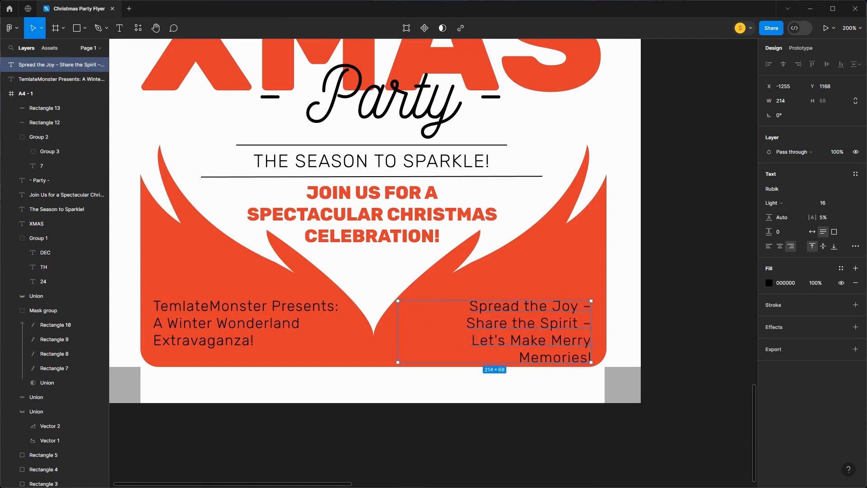
drag(398, 331, 387, 332)
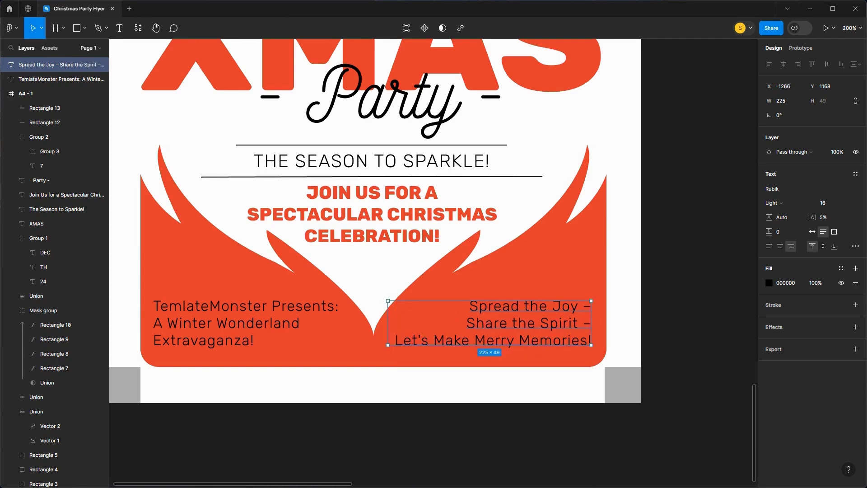
key(Escape)
drag(374, 222, 384, 223)
scroll(382, 220, left, 5)
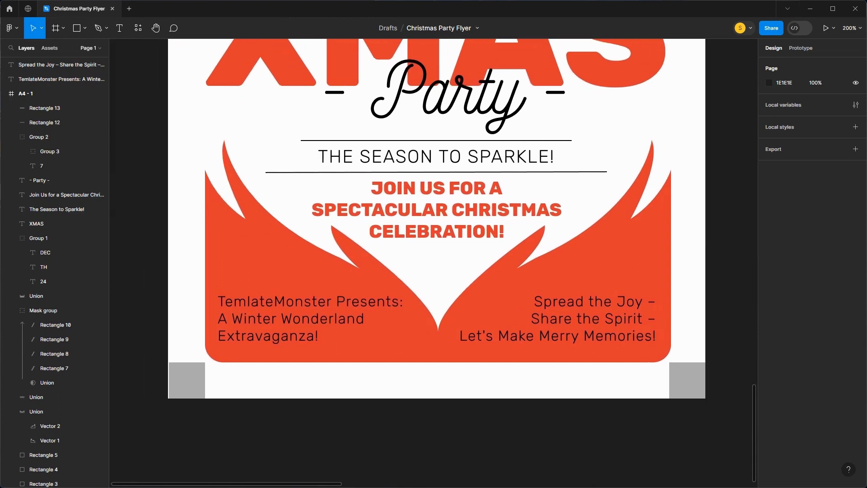
- Recolor both the presenter text and the slogan text on the beard to white FFFFFF
scroll(381, 221, up, 2)
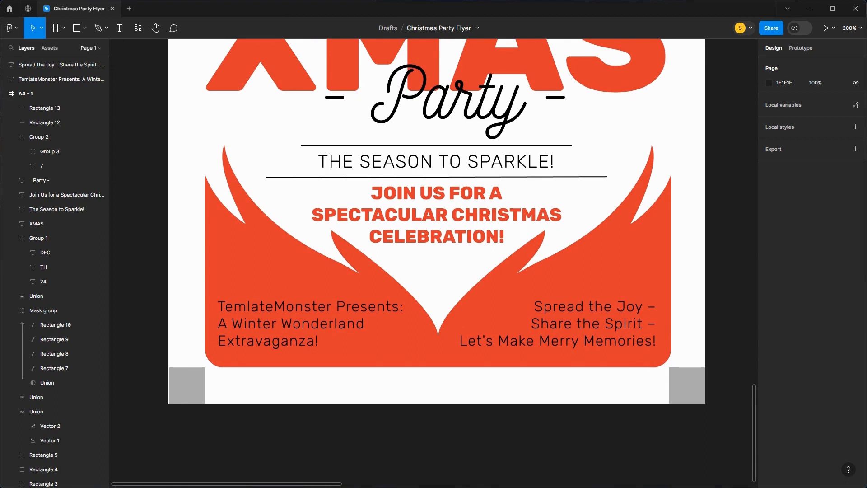
click(315, 324)
shift+click(560, 324)
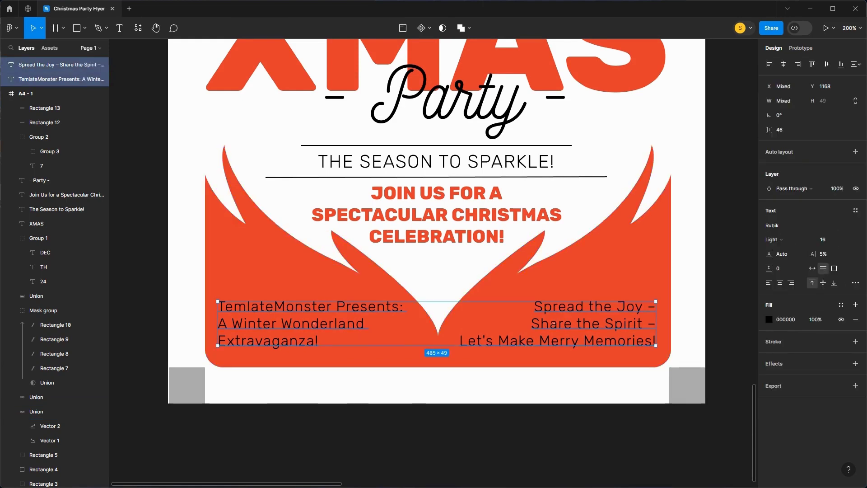
click(769, 320)
drag(656, 257, 650, 254)
click(533, 433)
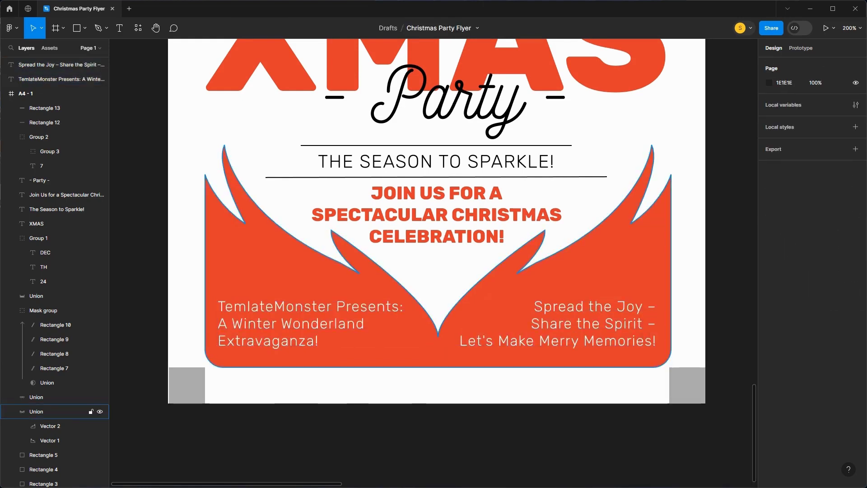
- Set the line "A Winter Wonderland" in the presenter text to the Bold weight
double_click(315, 323)
click(229, 324)
drag(219, 324, 364, 324)
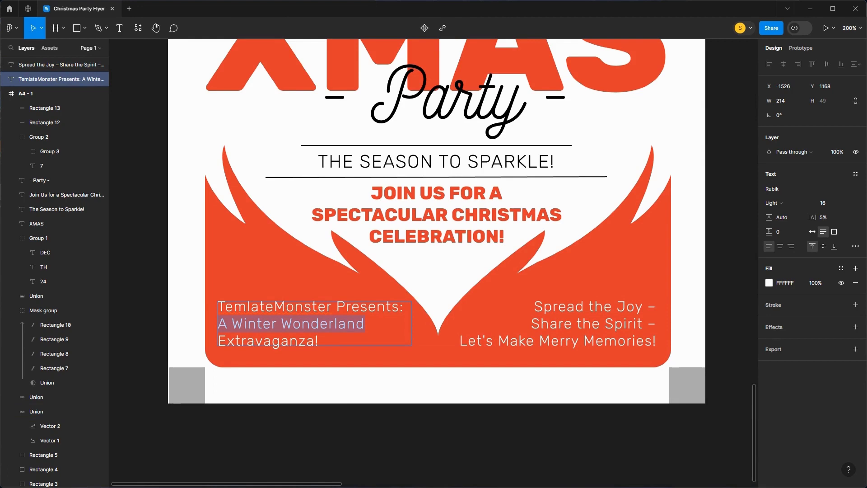
click(775, 203)
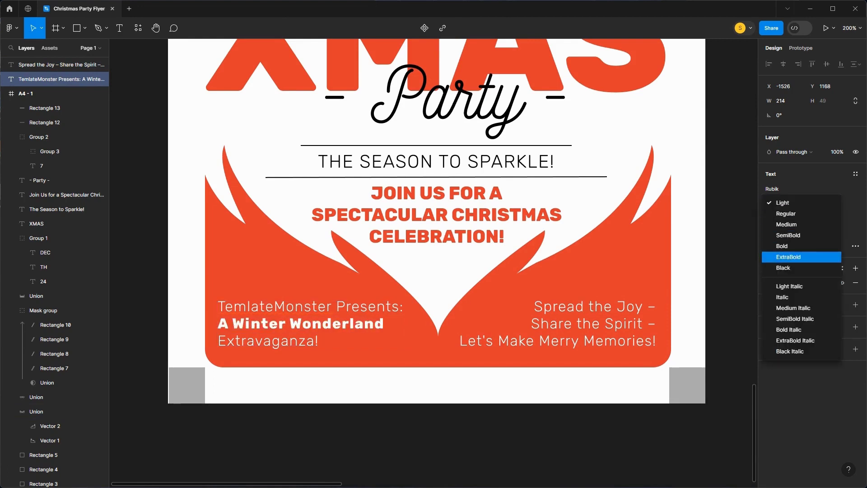
key(Down)
click(782, 246)
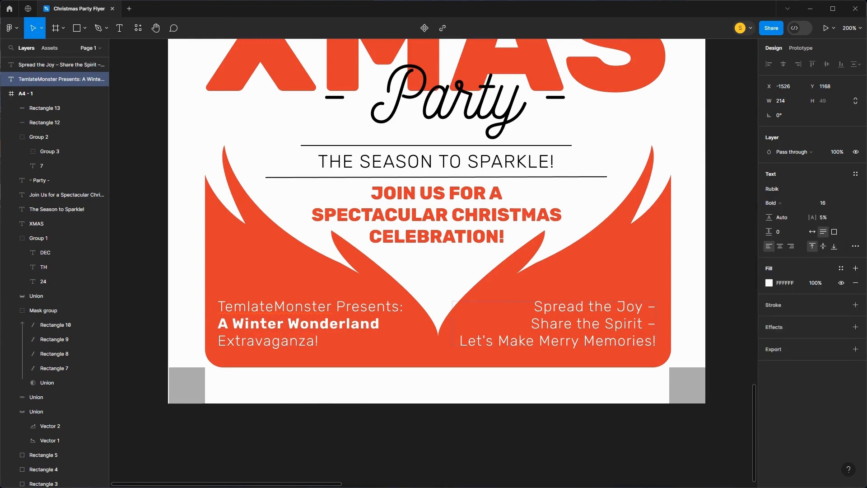
- Move the first dash down to the slogan's second line and set "– Share the Spirit –" to the Bold weight
double_click(560, 324)
click(531, 324)
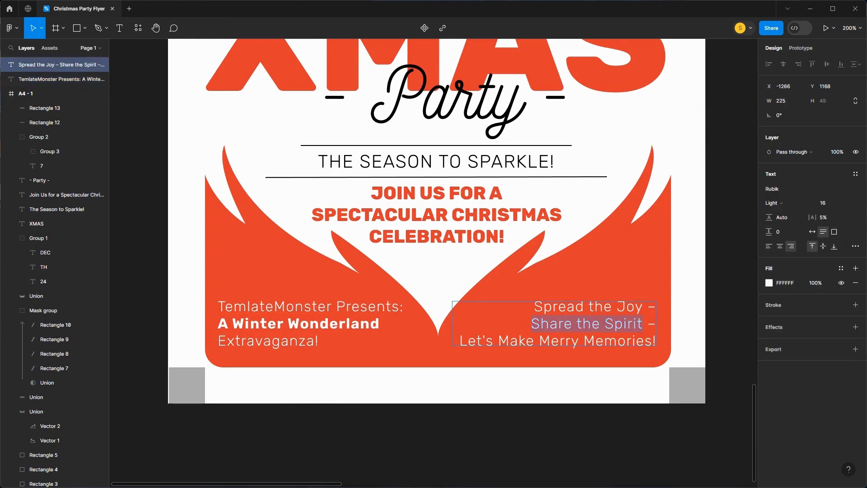
key(Return)
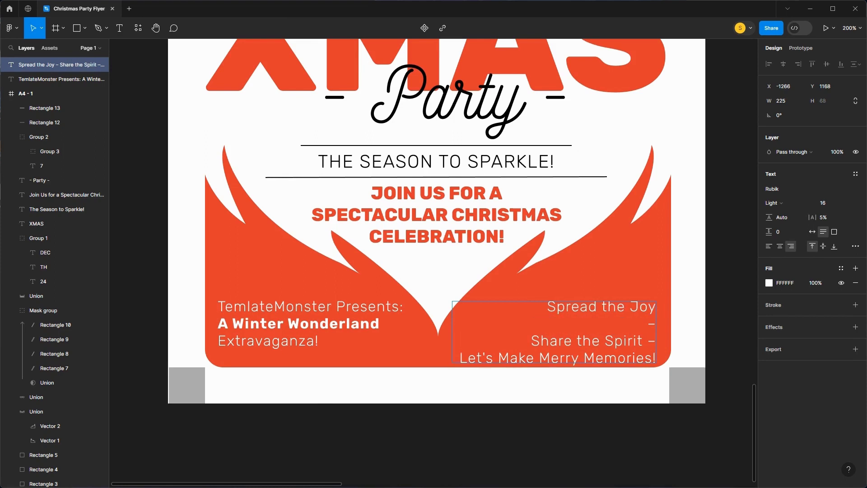
key(Delete)
drag(518, 324, 656, 324)
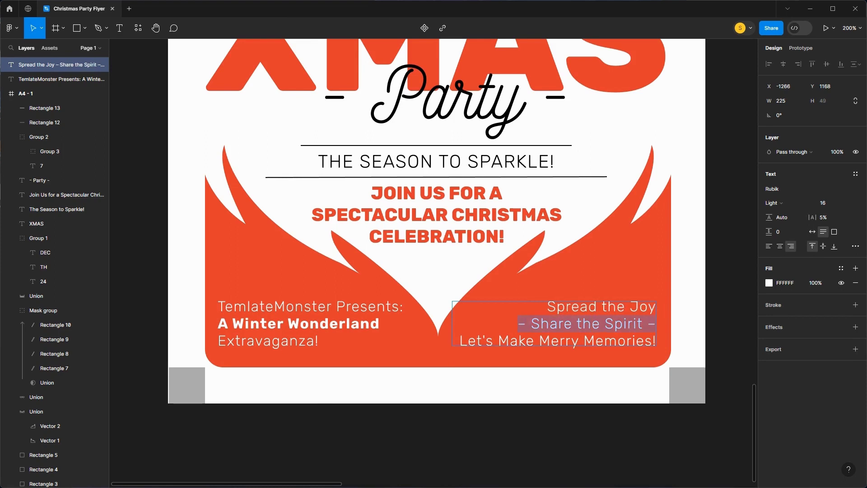
click(774, 203)
click(782, 246)
key(Escape)
key(Escape)
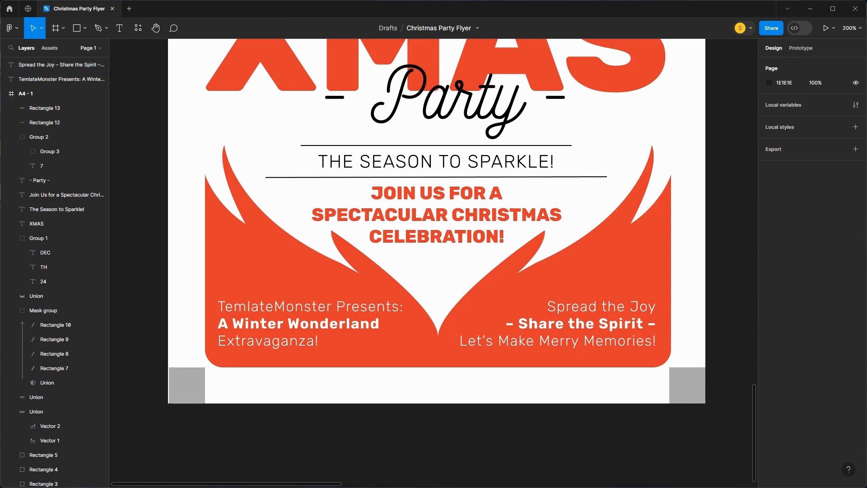
- Delete the four gray 40 × 40 margin squares from the corners of the A4 frame
key(ctrl+minus)
drag(434, 263, 381, 336)
click(508, 396)
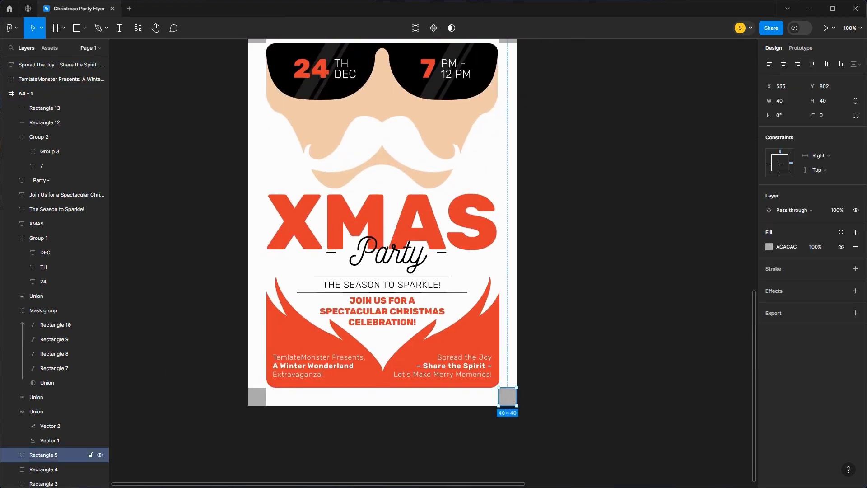
key(Delete)
click(257, 396)
key(Delete)
scroll(257, 397, up, 3)
click(257, 178)
key(Delete)
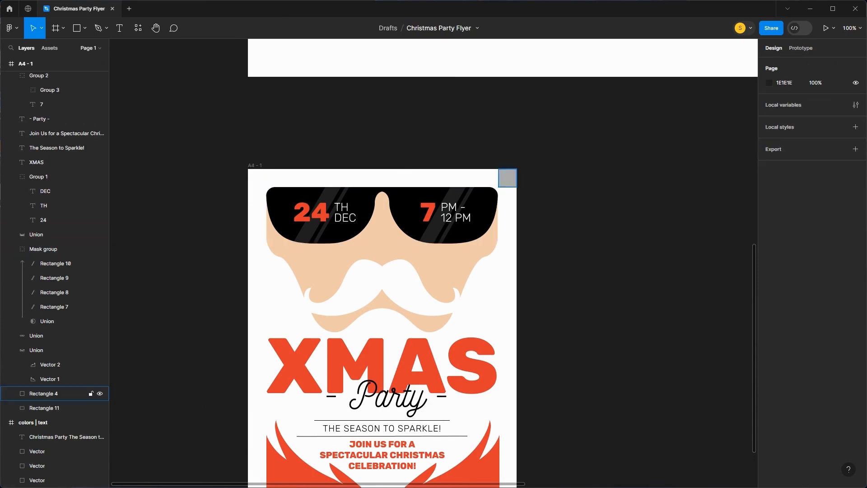
click(43, 393)
key(Delete)
key(minus)
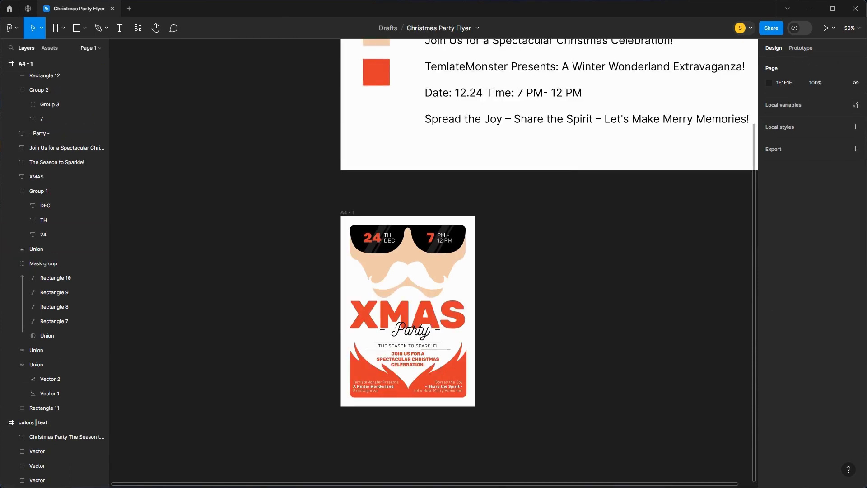
- Paste the noise texture image into the A4 - 1 frame so it covers the whole flyer
drag(434, 271, 419, 250)
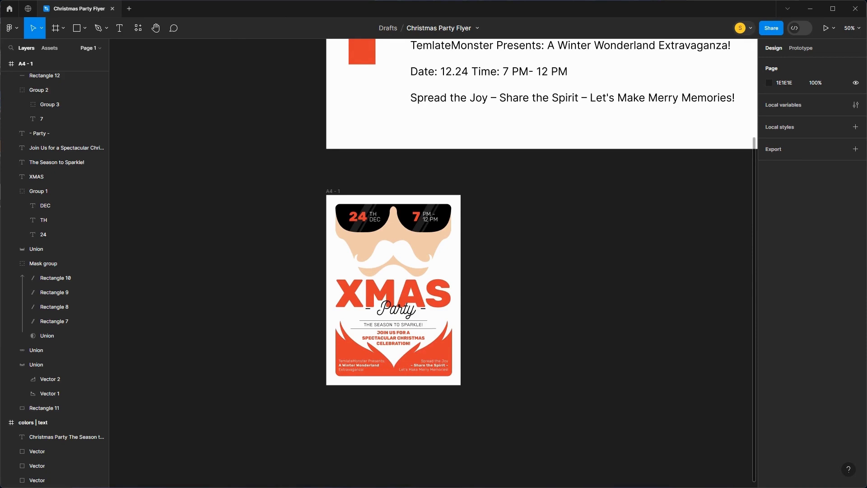
scroll(434, 262, right, 1)
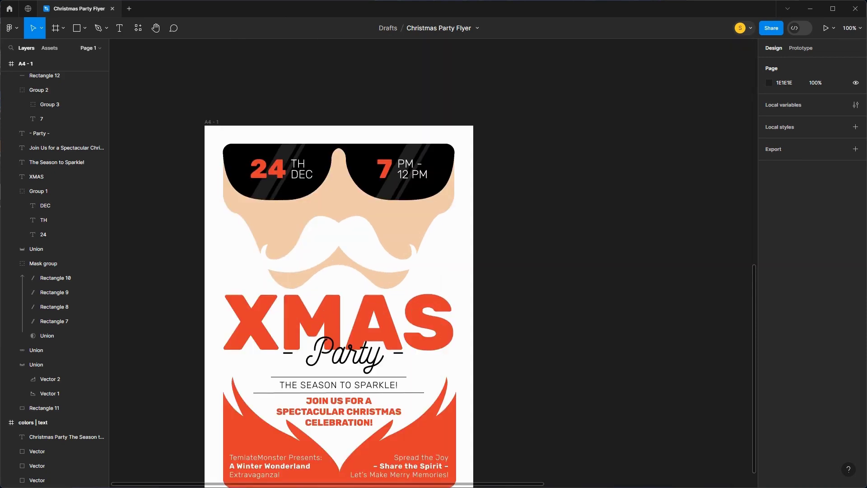
scroll(54, 271, up, 1)
scroll(434, 262, down, 1)
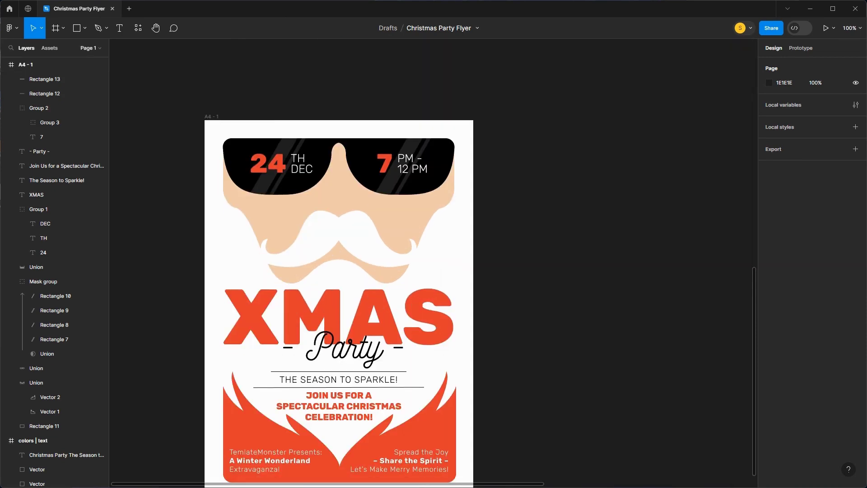
drag(338, 271, 407, 221)
click(280, 66)
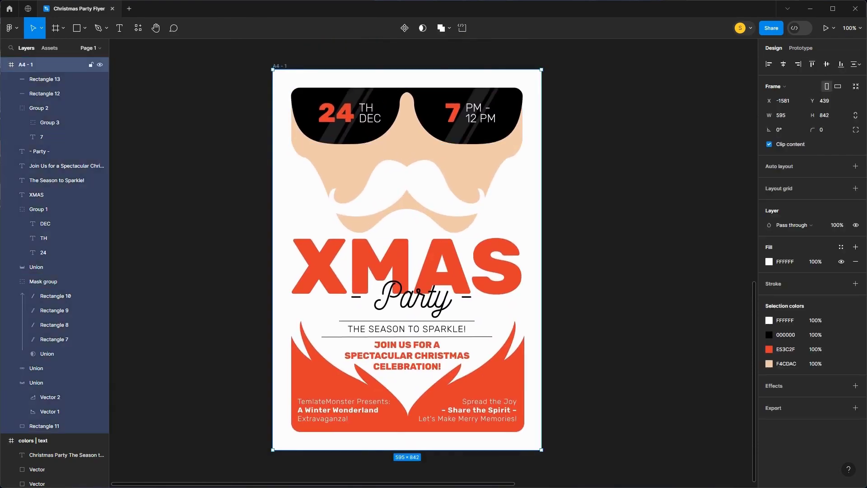
key(ctrl+v)
- Set the noise texture layer's blend mode to Overlay and its opacity to 80%
click(786, 210)
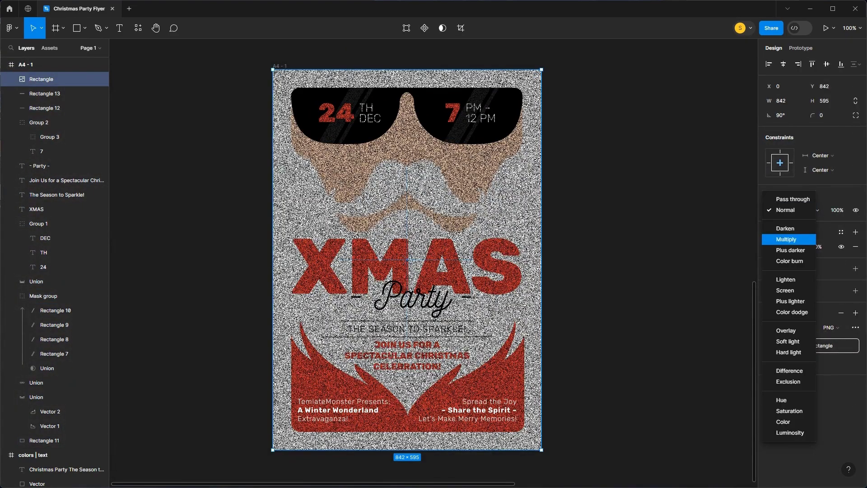
click(786, 331)
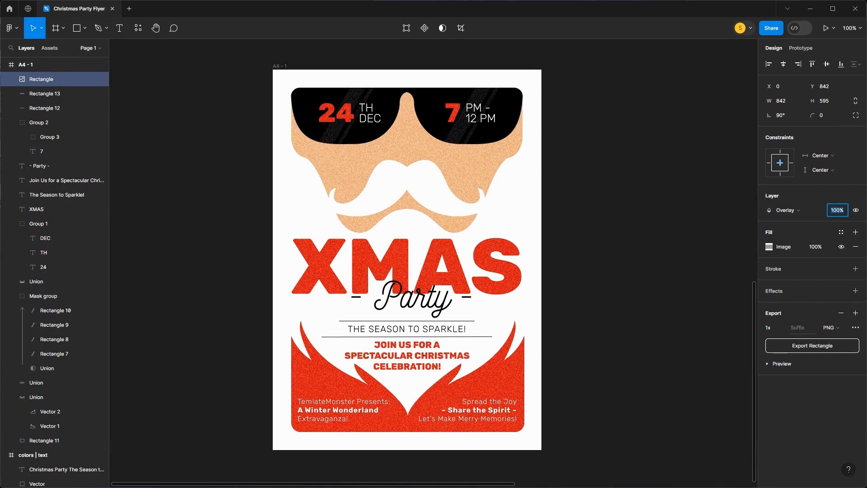
key(Return)
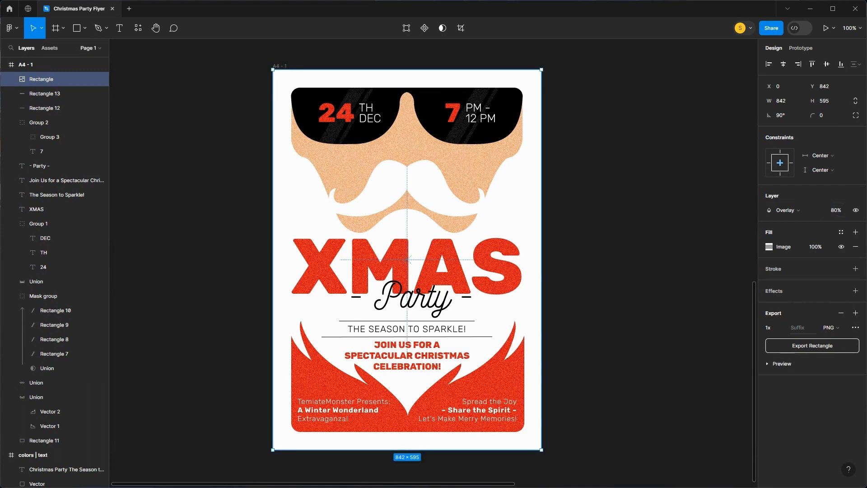
key(Escape)
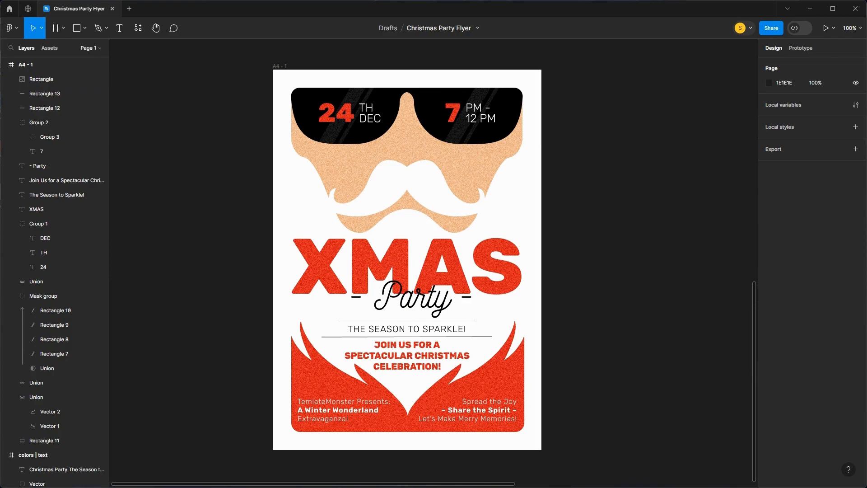